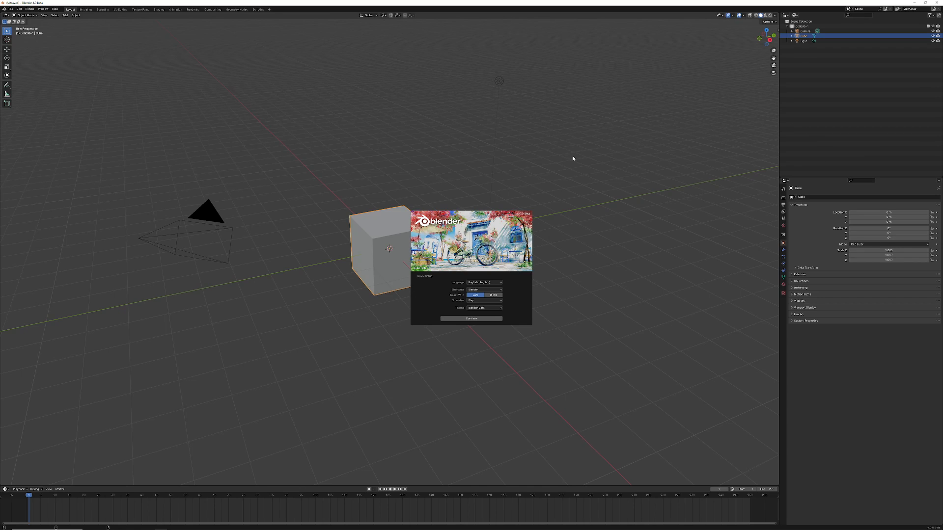
In the web browser, open Blender's experimental daily builds from the download page and download the Windows build of Blender 4.0.0 Beta.
{"action": "key", "text": "alt+Tab"}
{"action": "key", "text": "alt+Tab"}
{"action": "key", "text": "alt+Tab"}
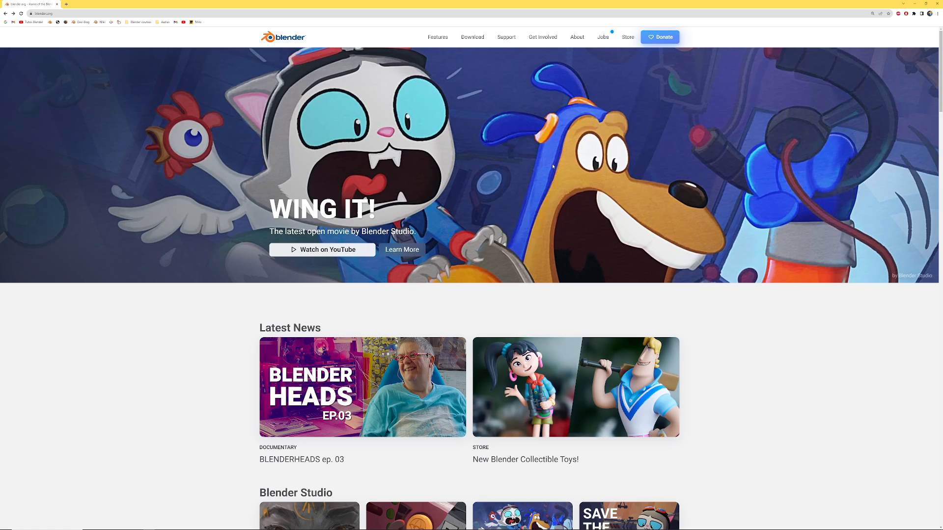
{"action": "left_click", "coordinate": [466, 37]}
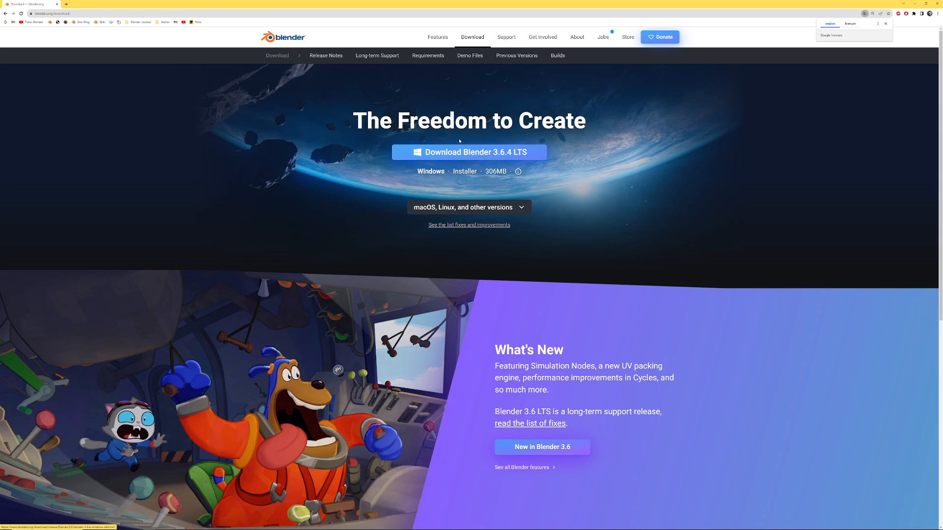
{"action": "scroll", "coordinate": [590, 206], "scroll_direction": "down", "scroll_amount": 7}
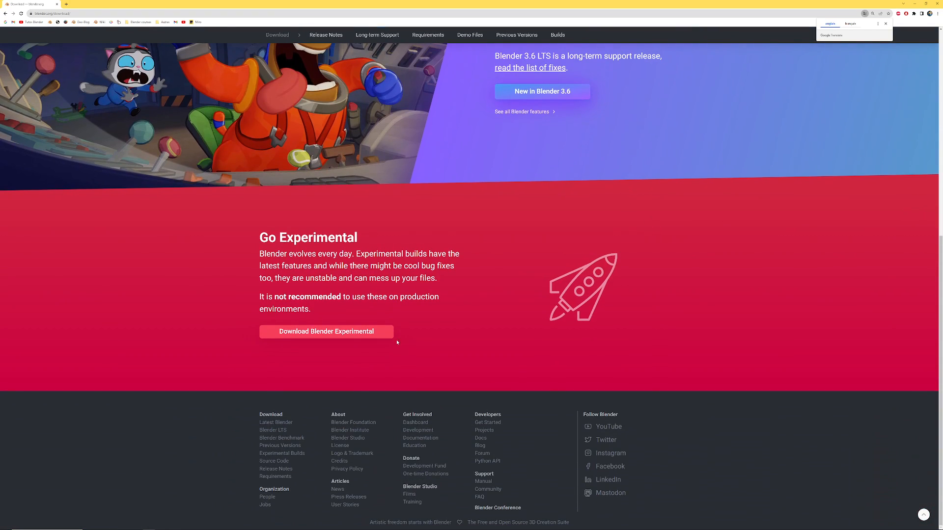
{"action": "left_click", "coordinate": [333, 332]}
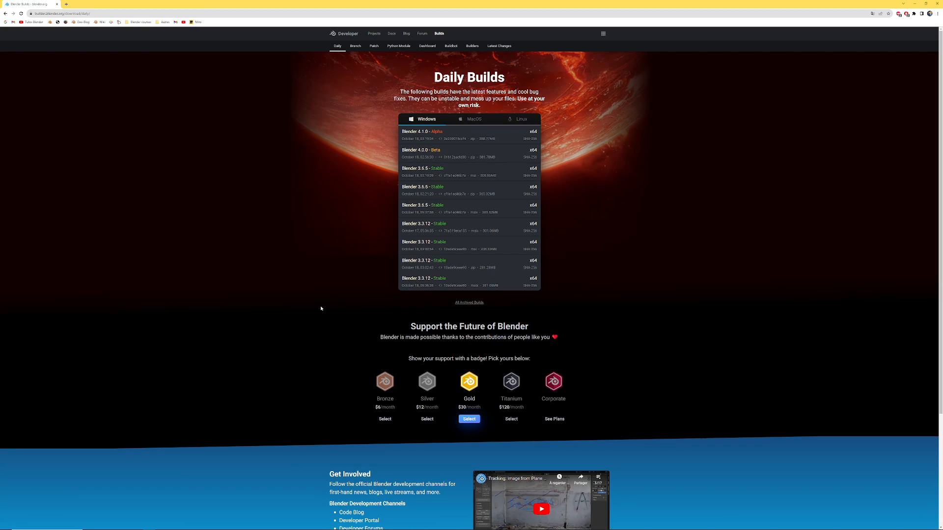
{"action": "left_click", "coordinate": [428, 155]}
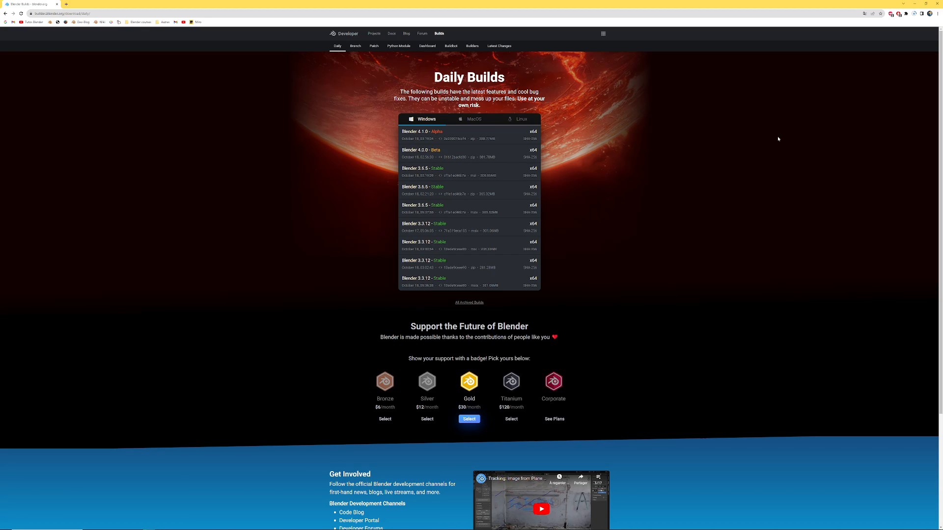
Switch back to Blender, complete the quick setup with mouse selection set to Right, and dismiss the splash screen.
{"action": "key", "text": "alt+Tab"}
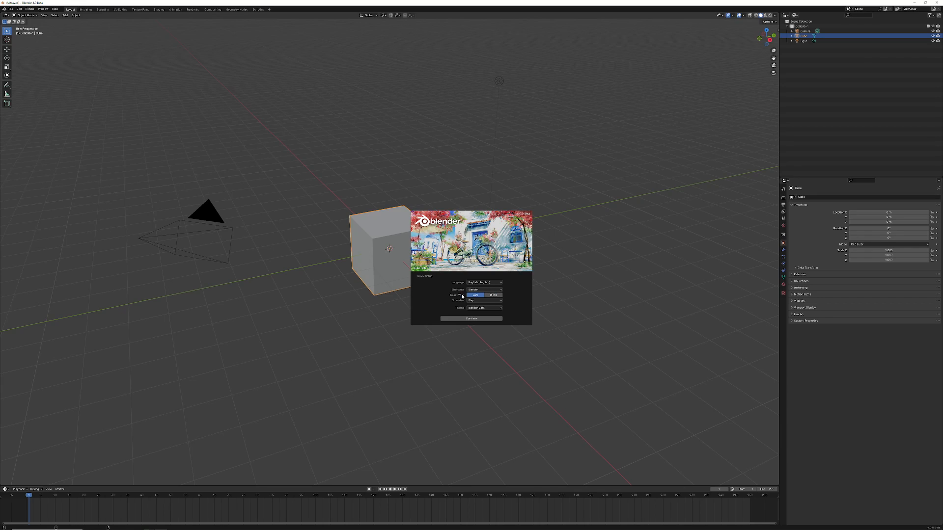
{"action": "left_click", "coordinate": [494, 295]}
{"action": "left_click", "coordinate": [479, 300]}
{"action": "left_click", "coordinate": [477, 310]}
{"action": "left_click", "coordinate": [469, 319]}
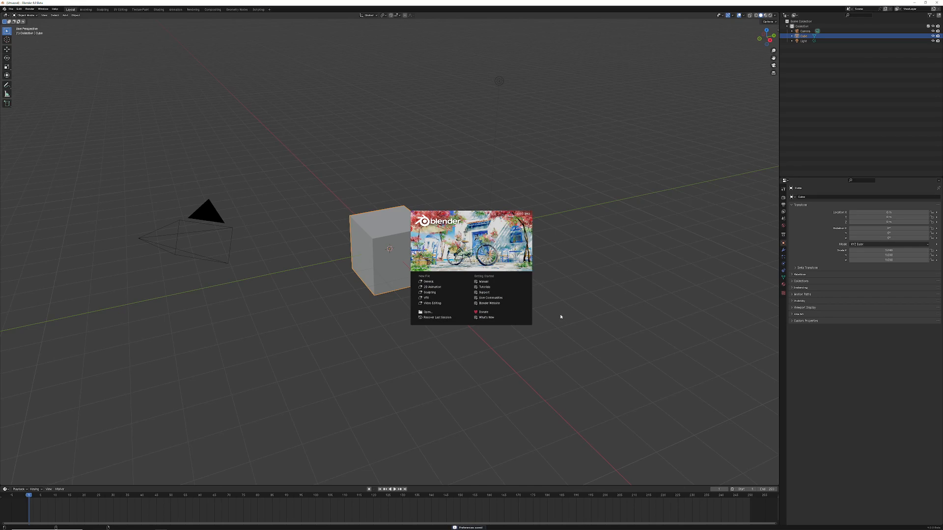
{"action": "left_click", "coordinate": [649, 273]}
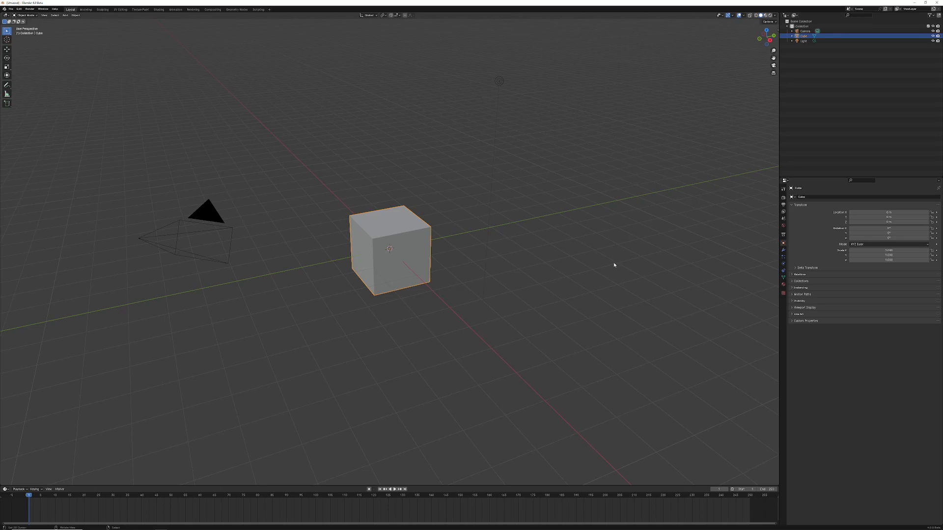
Set the interface resolution scale to 2.00 in the preferences and close the preferences window.
{"action": "left_click", "coordinate": [22, 9]}
{"action": "left_click", "coordinate": [38, 71]}
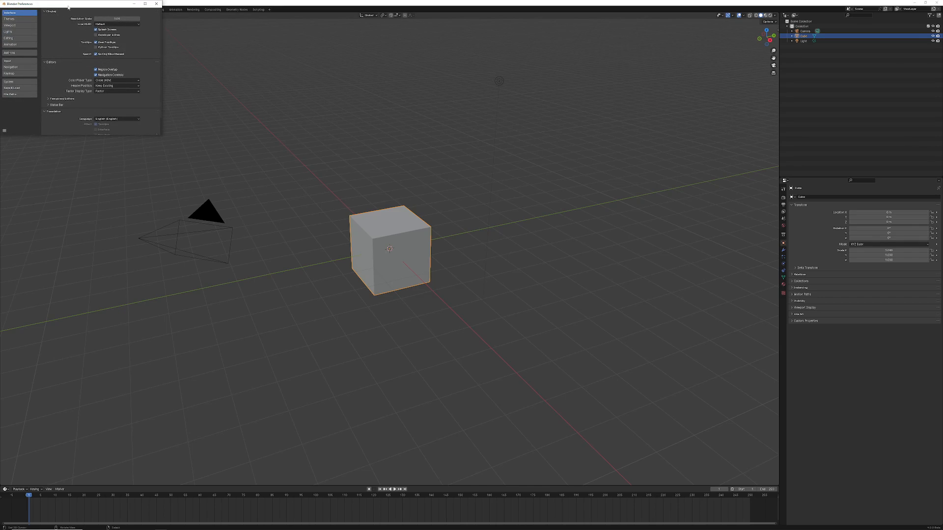
{"action": "left_click", "coordinate": [232, 82]}
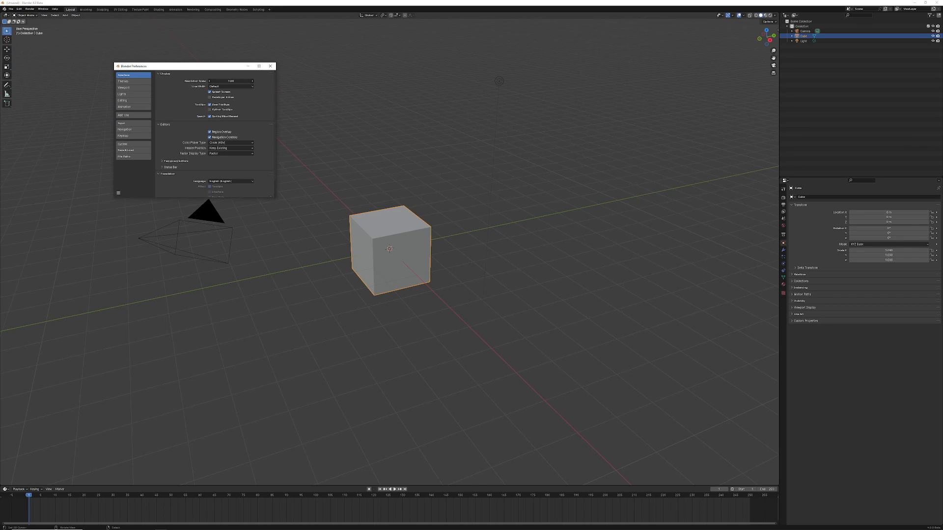
{"action": "type", "text": "2"}
{"action": "key", "text": "Return"}
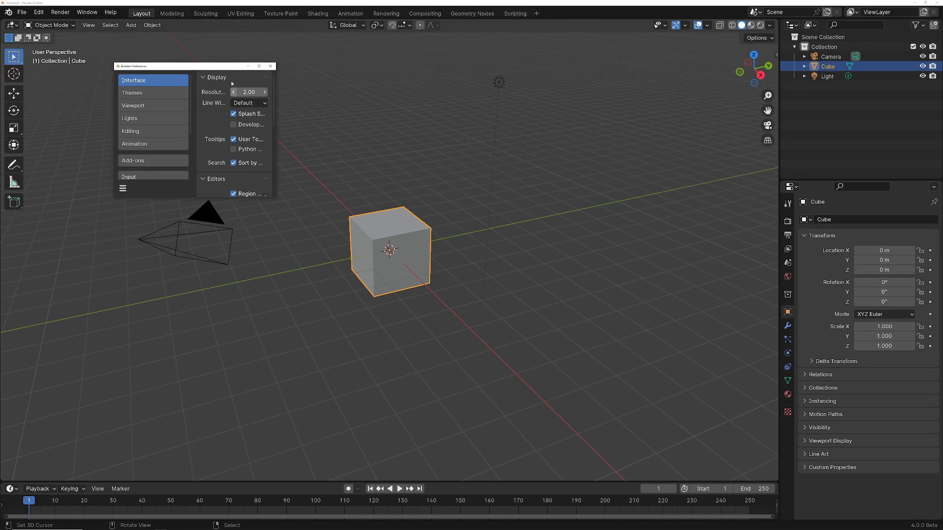
{"action": "left_click", "coordinate": [271, 66]}
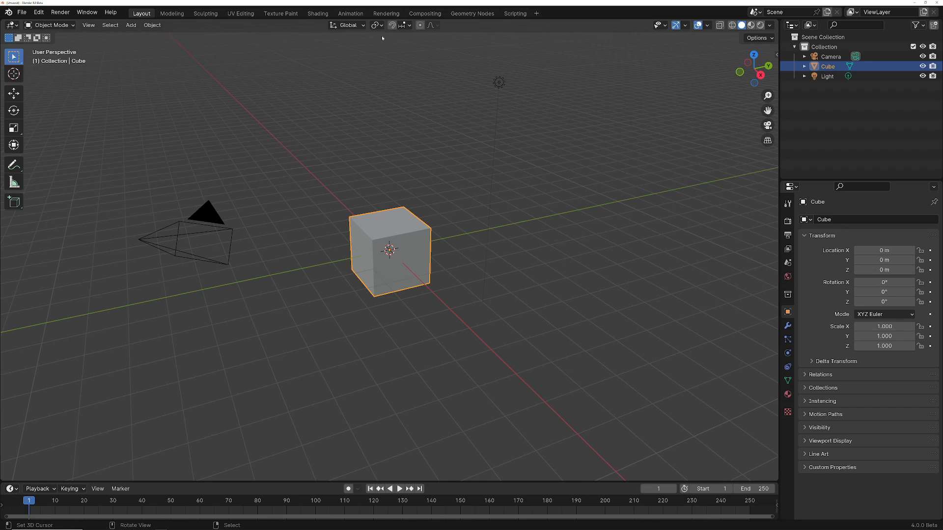
Open the Geometry Nodes workspace.
{"action": "left_click", "coordinate": [470, 14]}
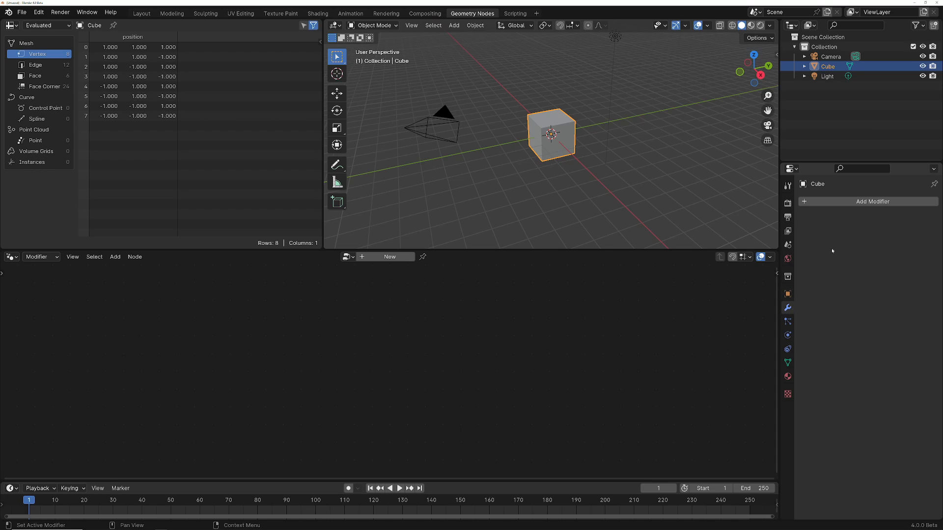
Add an Array modifier to the default cube and view the duplicated cube from another angle.
{"action": "left_click", "coordinate": [858, 205]}
{"action": "left_click", "coordinate": [854, 202]}
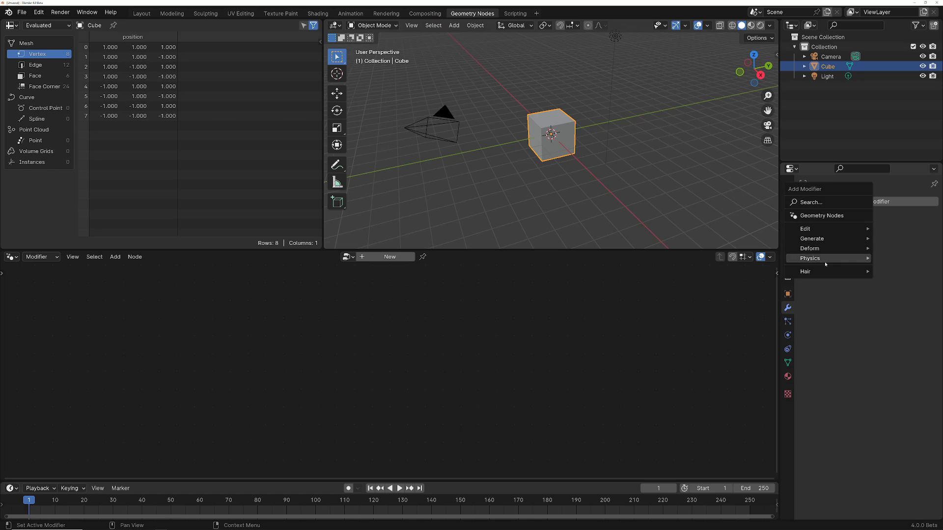
{"action": "mouse_move", "coordinate": [822, 242]}
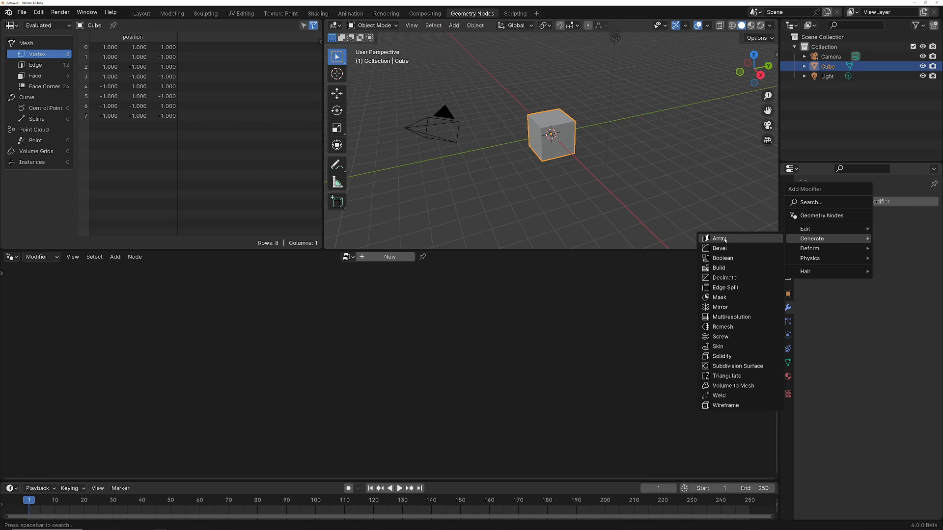
{"action": "left_click", "coordinate": [724, 239]}
{"action": "middle_click_drag", "start_coordinate": [547, 148], "coordinate": [572, 173]}
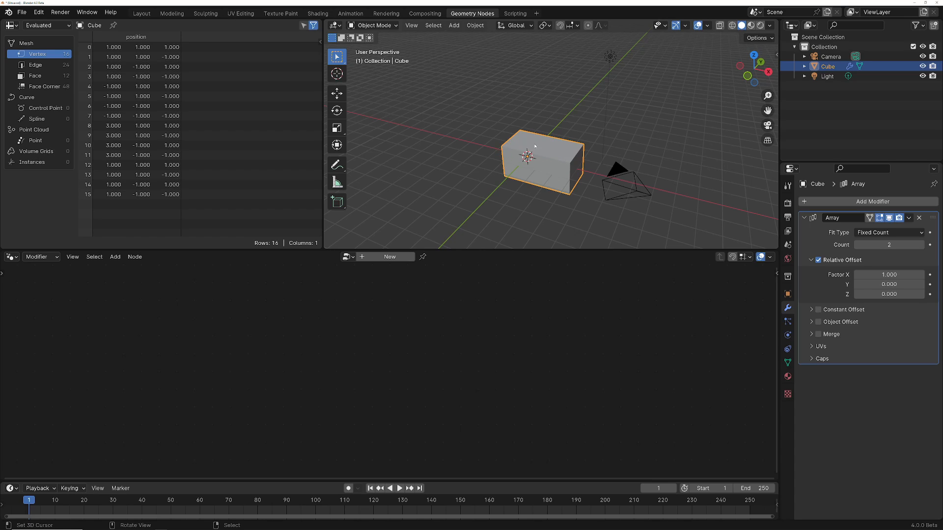
{"action": "middle_click_drag", "start_coordinate": [556, 156], "coordinate": [573, 158]}
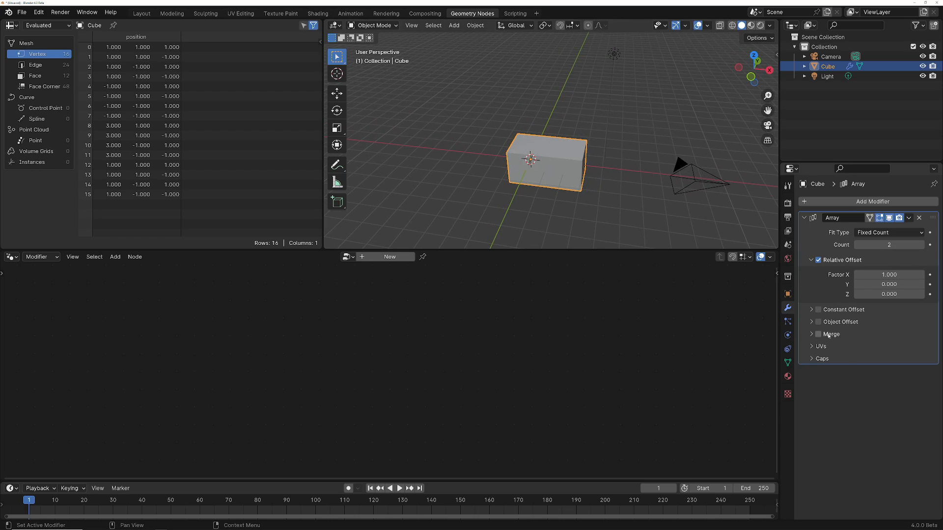
Set the Array modifier's count to 4 and its relative offset Factor X to 1.300.
{"action": "left_click", "coordinate": [922, 244]}
{"action": "left_click", "coordinate": [921, 244]}
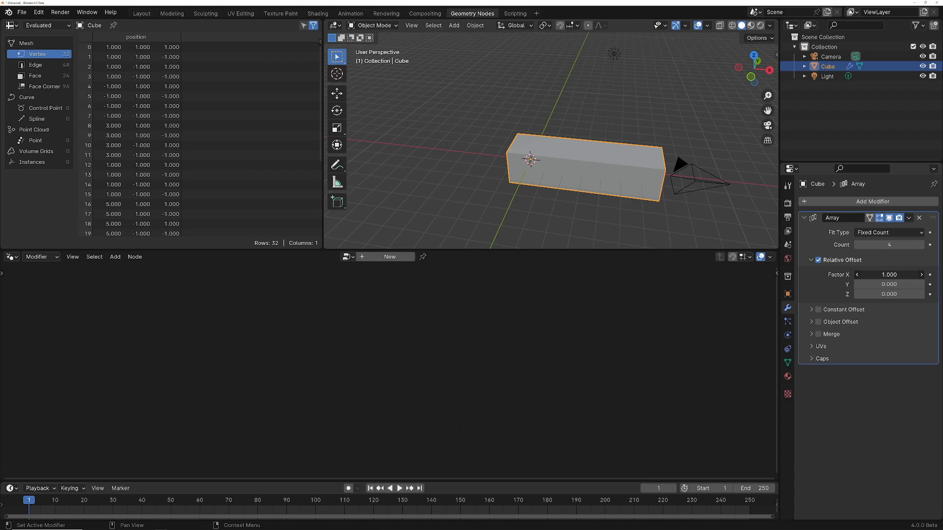
{"action": "left_click_drag", "start_coordinate": [892, 273], "coordinate": [912, 273]}
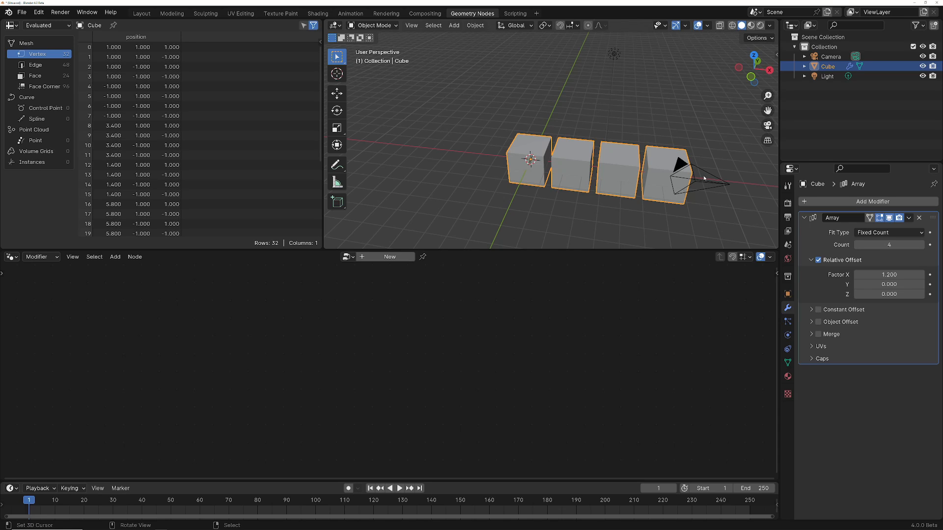
{"action": "mouse_move", "coordinate": [547, 190]}
{"action": "middle_mouse_down"}
{"action": "mouse_move", "coordinate": [603, 142]}
{"action": "mouse_move", "coordinate": [546, 195]}
{"action": "middle_mouse_up"}
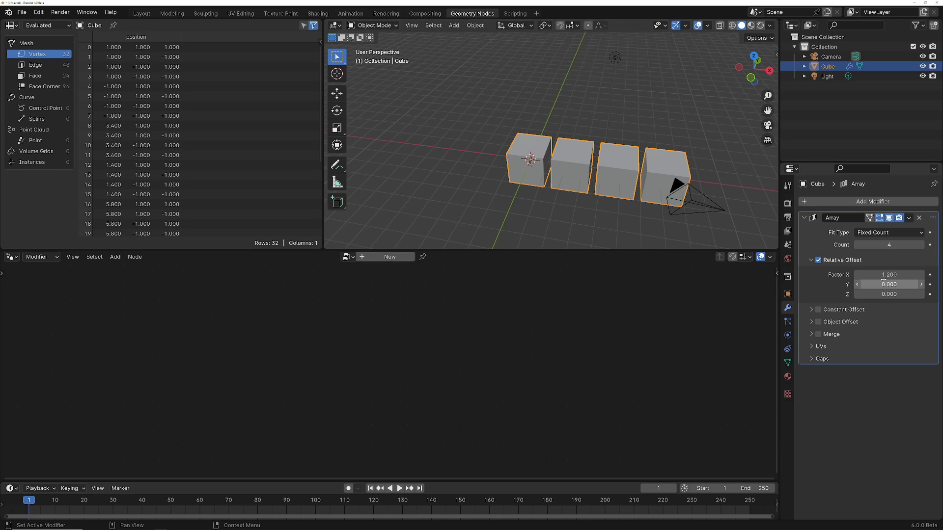
{"action": "mouse_move", "coordinate": [883, 276]}
{"action": "left_mouse_down"}
{"action": "mouse_move", "coordinate": [835, 276]}
{"action": "mouse_move", "coordinate": [898, 275]}
{"action": "mouse_move", "coordinate": [889, 275]}
{"action": "left_mouse_up"}
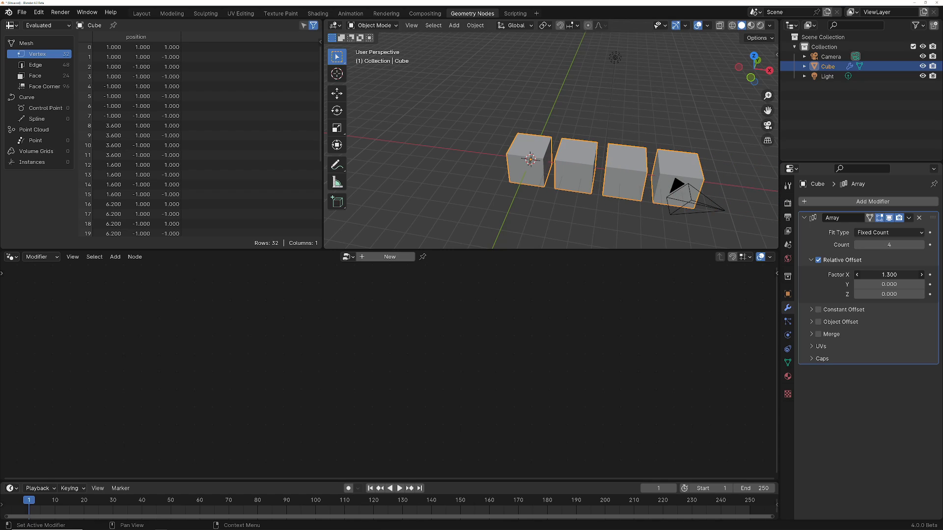
Increase the Array modifier's count to 5 and its relative offset Factor X to 1.640.
{"action": "left_click", "coordinate": [921, 245]}
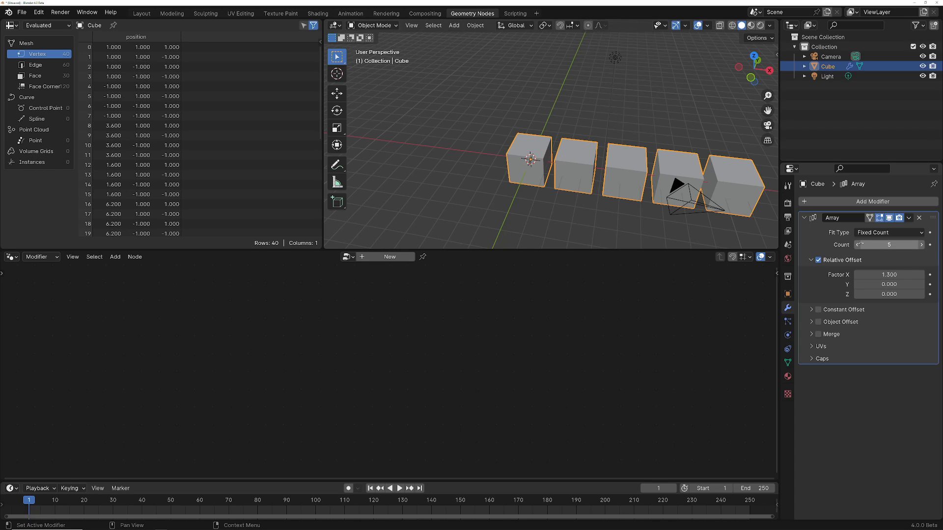
{"action": "middle_click_drag", "start_coordinate": [713, 187], "coordinate": [639, 178], "text": "shift"}
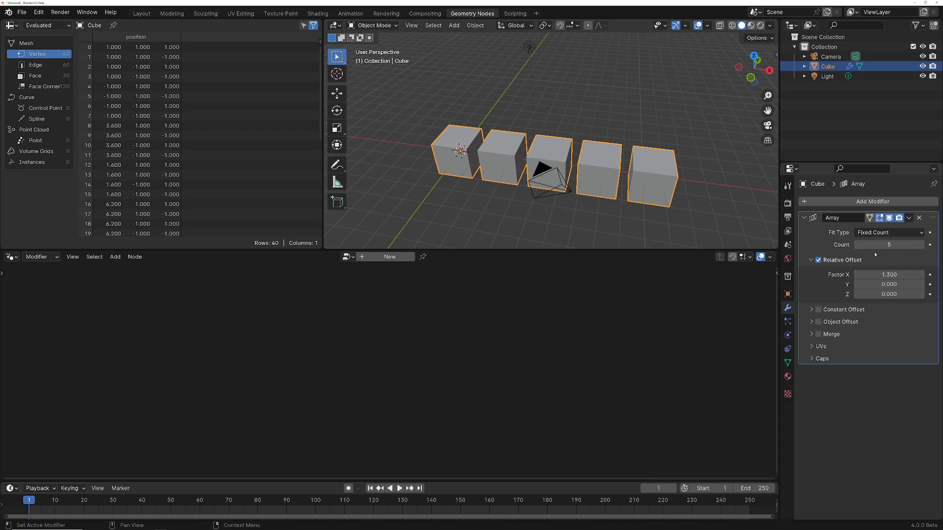
{"action": "left_click_drag", "start_coordinate": [884, 274], "coordinate": [920, 274]}
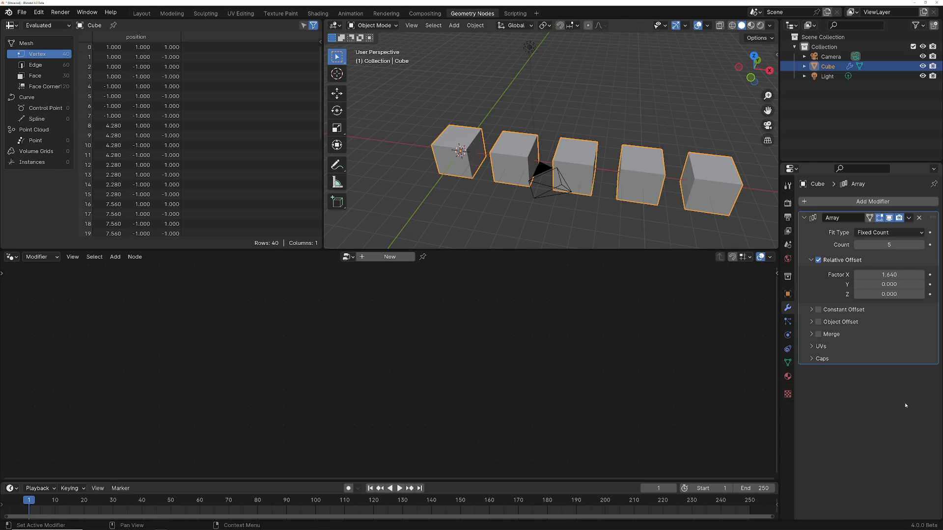
Remove the Array modifier from the cube.
{"action": "left_click", "coordinate": [919, 218]}
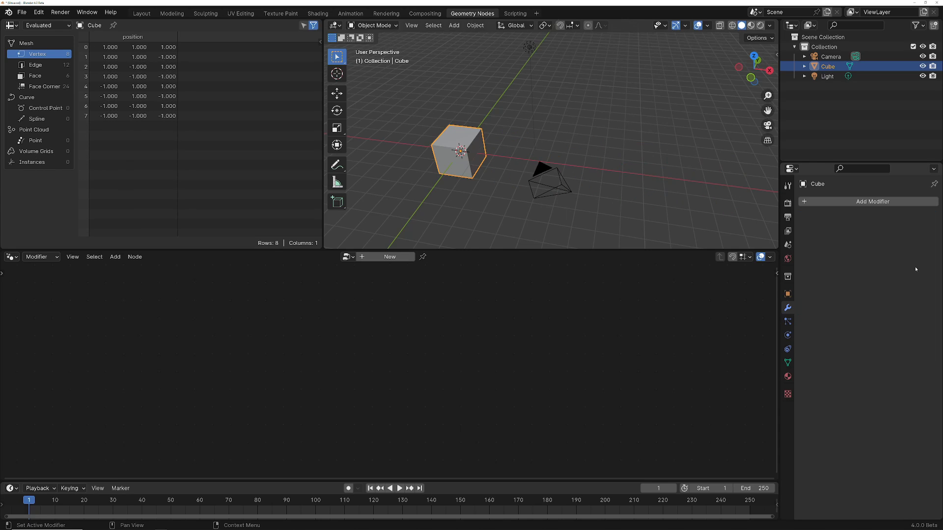
{"action": "middle_click_drag", "start_coordinate": [549, 147], "coordinate": [579, 149]}
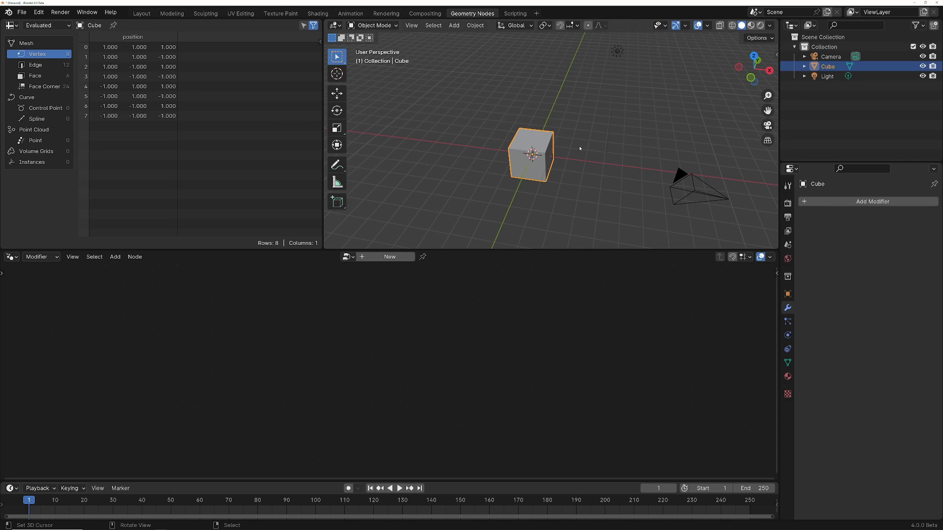
Add a Geometry Nodes modifier to the cube and create a new node tree for it.
{"action": "left_click", "coordinate": [841, 202]}
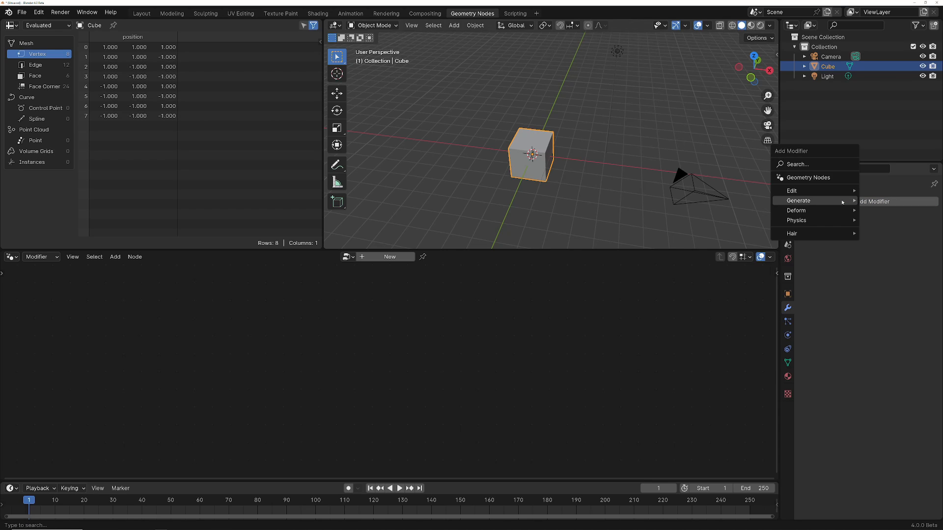
{"action": "left_click", "coordinate": [809, 178]}
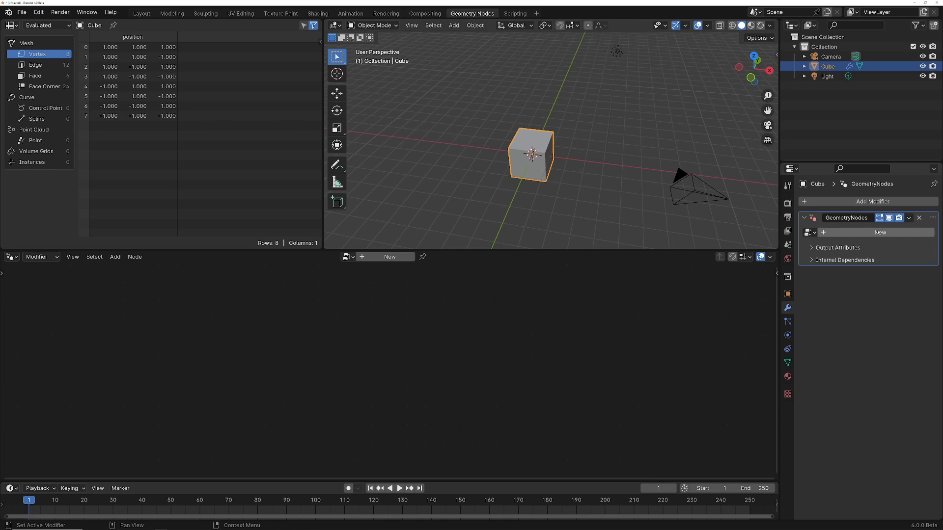
{"action": "left_click", "coordinate": [393, 262]}
{"action": "scroll", "coordinate": [439, 377], "scroll_direction": "down", "scroll_amount": 3}
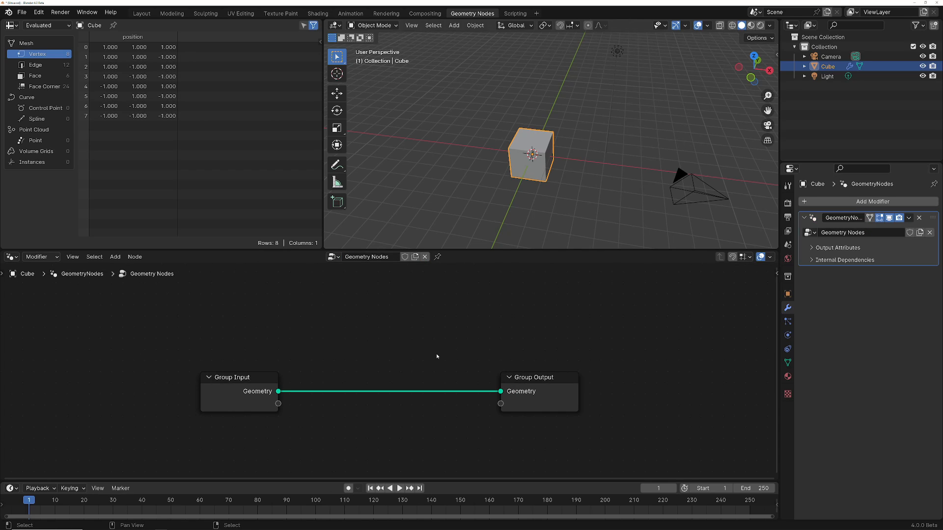
{"action": "middle_click_drag", "start_coordinate": [455, 347], "coordinate": [470, 328]}
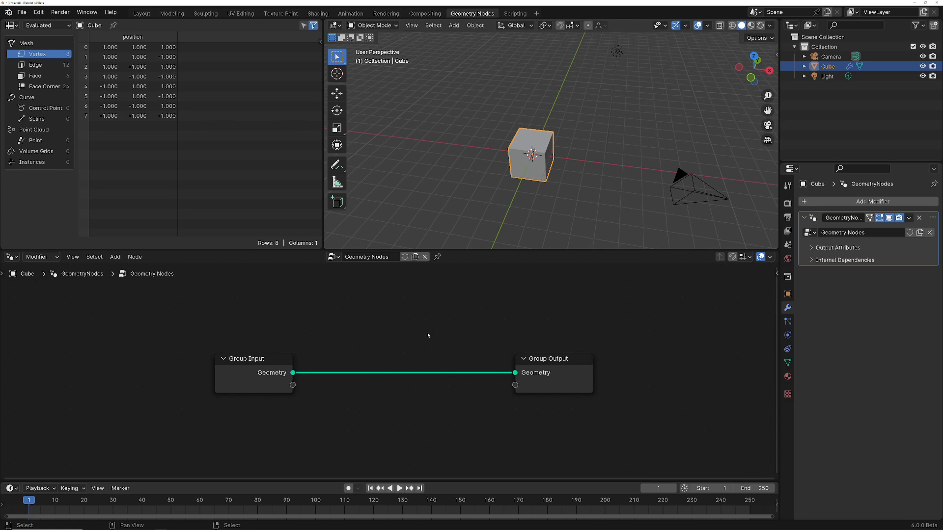
{"action": "middle_click_drag", "start_coordinate": [406, 334], "coordinate": [432, 340]}
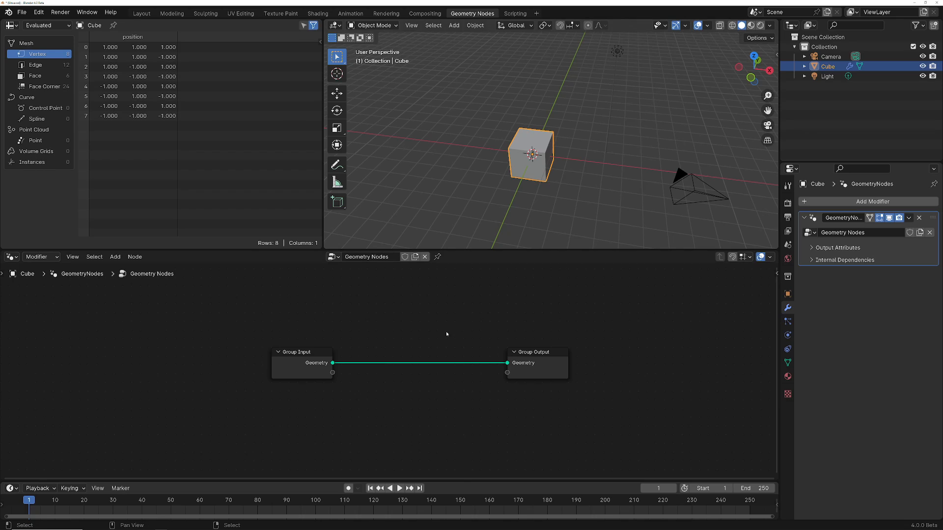
{"action": "key", "text": "shift+a"}
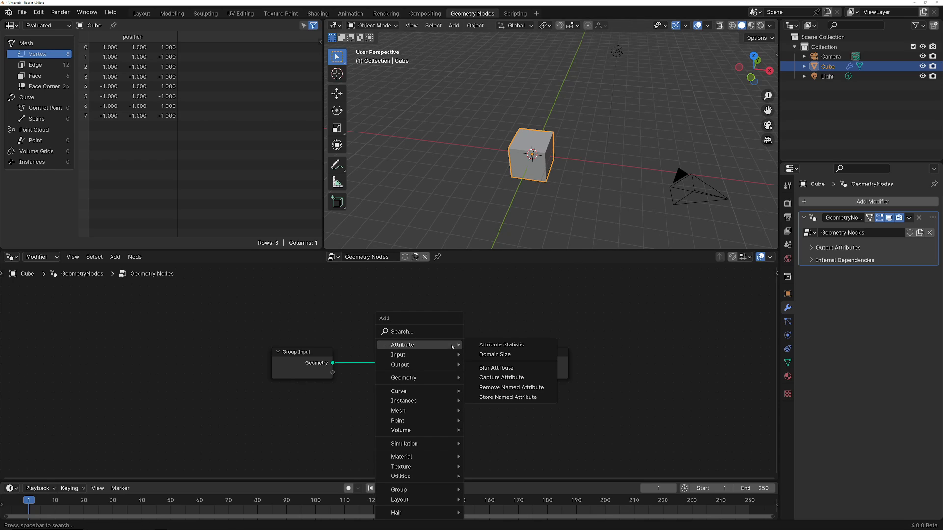
{"action": "mouse_move", "coordinate": [464, 357]}
{"action": "mouse_move", "coordinate": [425, 364]}
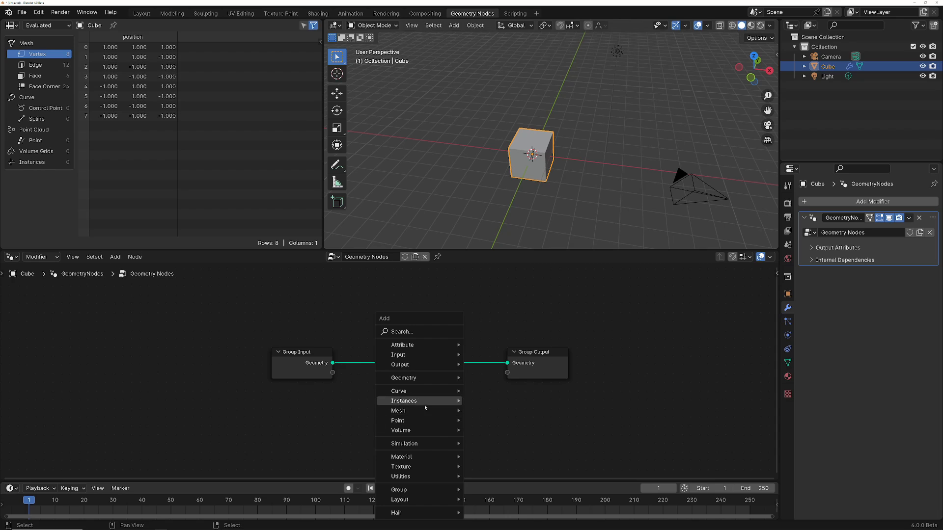
{"action": "mouse_move", "coordinate": [425, 412]}
{"action": "mouse_move", "coordinate": [521, 411]}
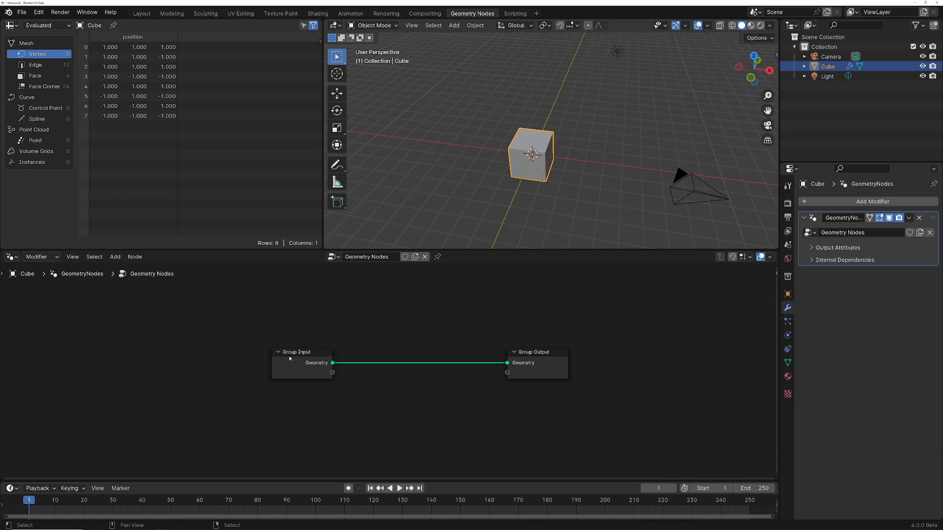
Move the Group Input node slightly farther away from the Group Output node.
{"action": "left_click_drag", "start_coordinate": [289, 359], "coordinate": [279, 359]}
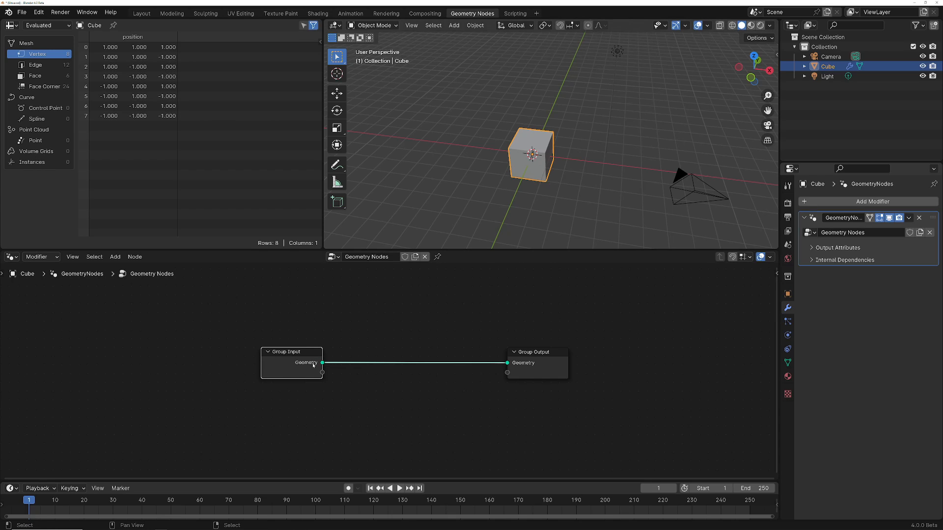
Cut and restore the Geometry link between Group Input and Group Output, and move Group Output farther from Group Input.
{"action": "left_click", "coordinate": [542, 359]}
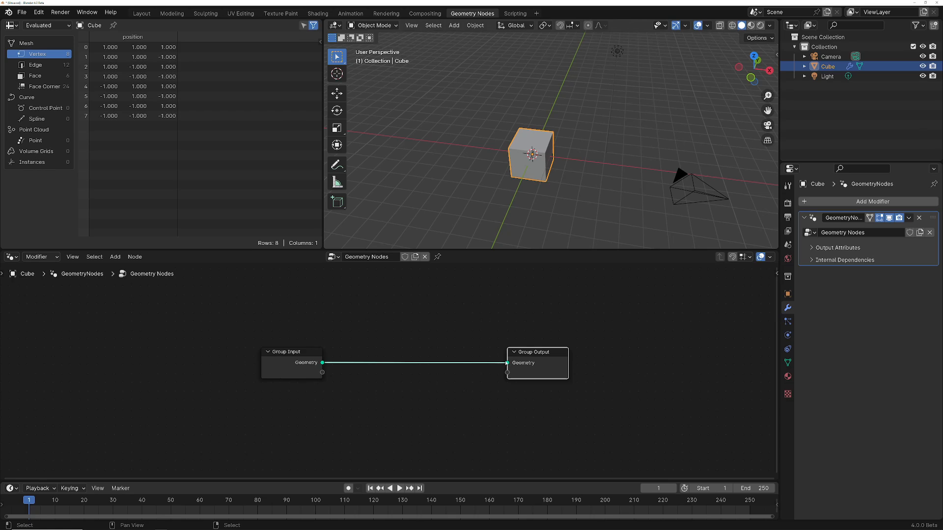
{"action": "mouse_move", "coordinate": [519, 363]}
{"action": "right_click_drag", "start_coordinate": [426, 355], "coordinate": [417, 382], "text": "ctrl"}
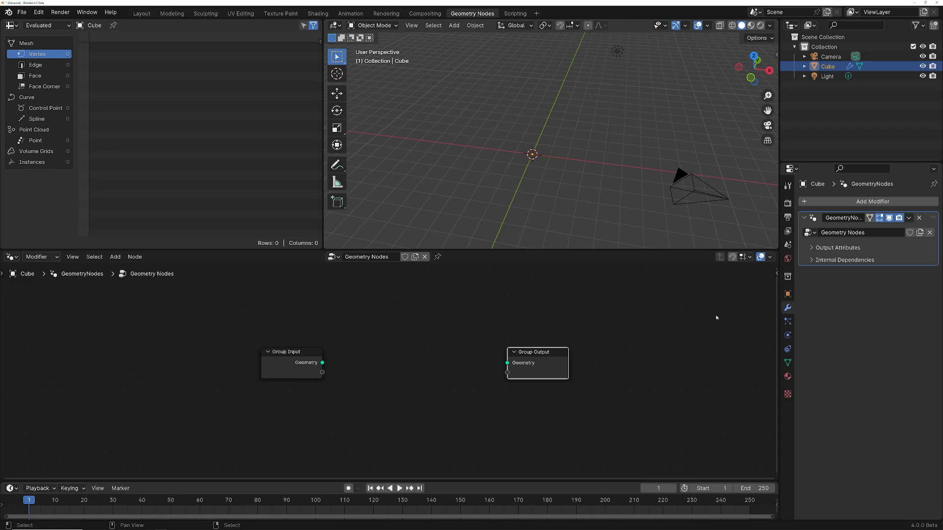
{"action": "left_click_drag", "start_coordinate": [323, 362], "coordinate": [572, 355]}
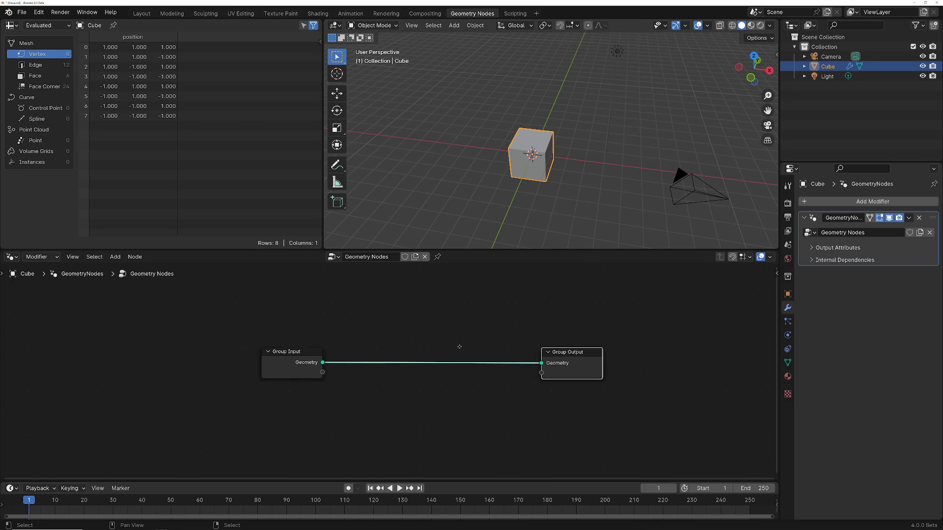
Add an Ico Sphere mesh primitive node below Group Input and connect its Mesh output to Group Output's Geometry input.
{"action": "middle_click_drag", "start_coordinate": [446, 340], "coordinate": [476, 322]}
{"action": "key", "text": "shift+a"}
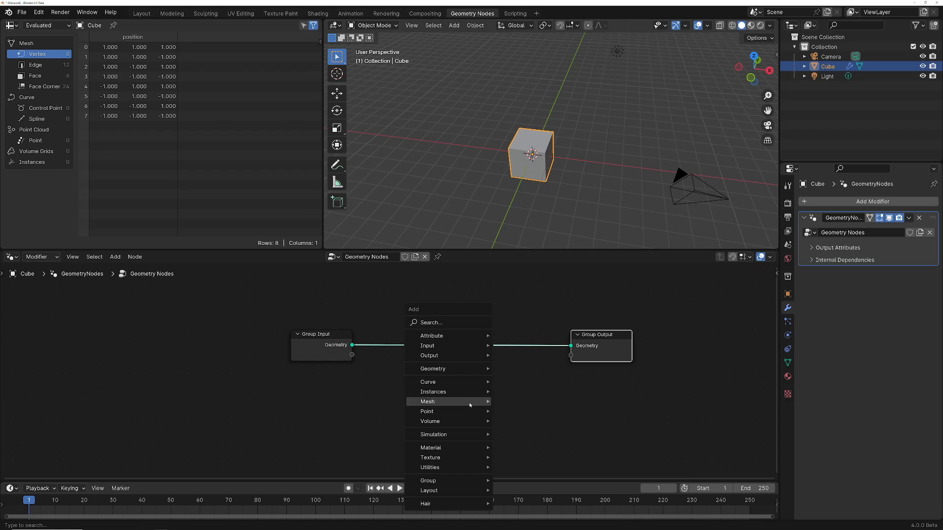
{"action": "mouse_move", "coordinate": [435, 402]}
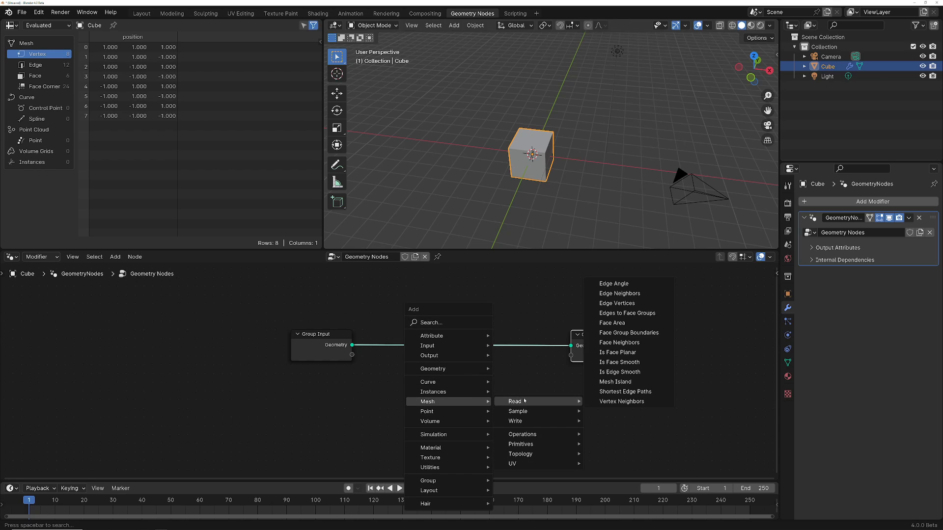
{"action": "mouse_move", "coordinate": [530, 444]}
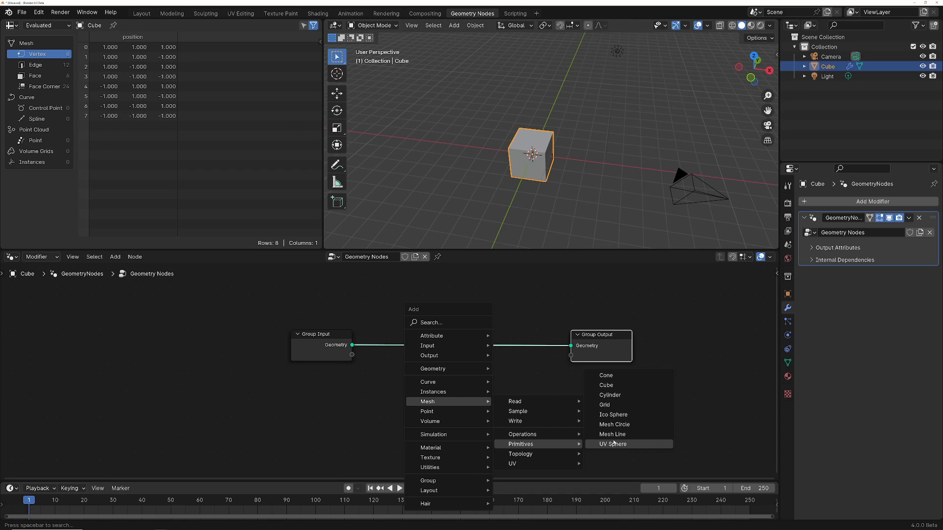
{"action": "left_click", "coordinate": [616, 415]}
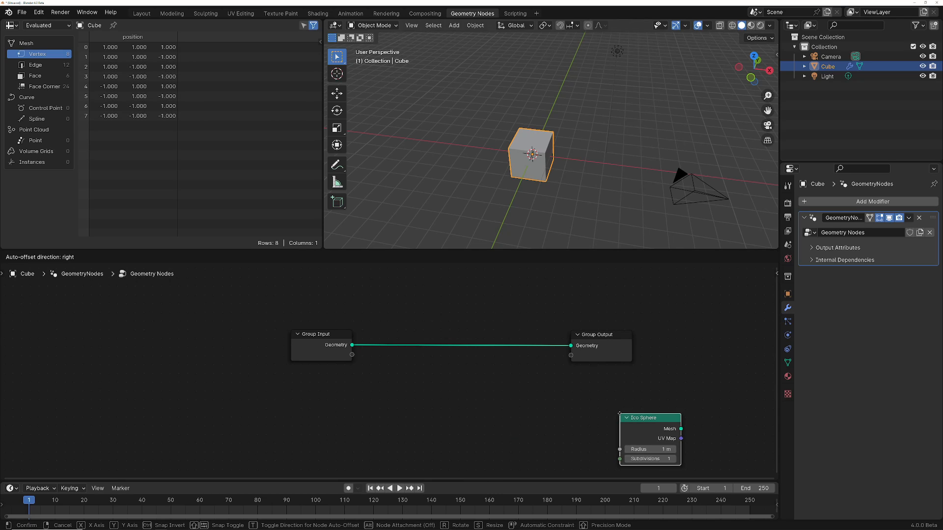
{"action": "left_click", "coordinate": [293, 391]}
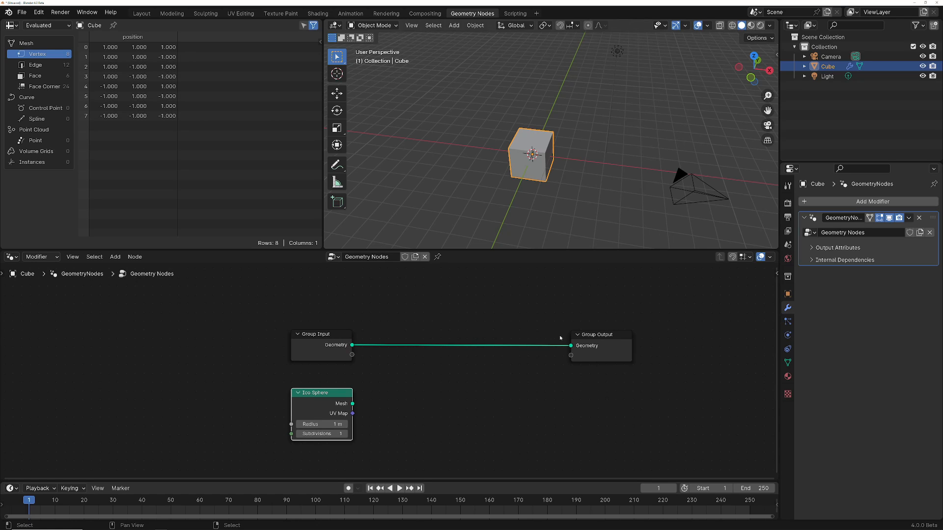
{"action": "mouse_move", "coordinate": [336, 389]}
{"action": "left_mouse_down"}
{"action": "mouse_move", "coordinate": [345, 381]}
{"action": "mouse_move", "coordinate": [331, 393]}
{"action": "mouse_move", "coordinate": [339, 399]}
{"action": "left_mouse_up"}
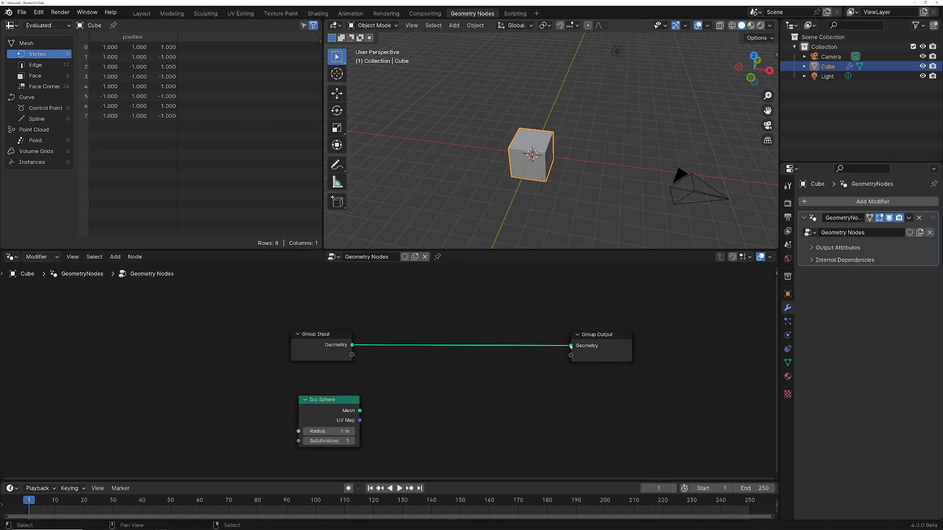
{"action": "mouse_move", "coordinate": [577, 349]}
{"action": "left_mouse_down"}
{"action": "mouse_move", "coordinate": [362, 394]}
{"action": "mouse_move", "coordinate": [570, 346]}
{"action": "left_mouse_up"}
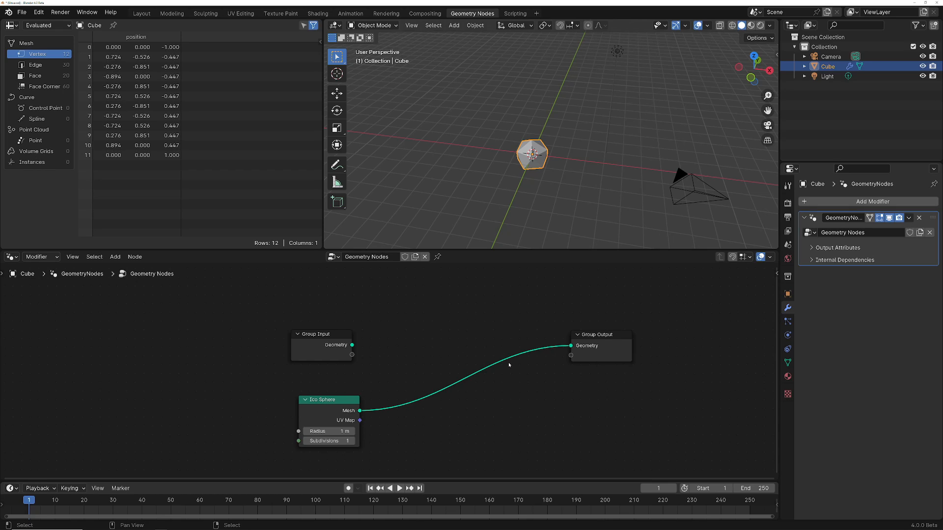
Insert a Join Geometry node on the link before Group Output and connect Group Input's Geometry to it.
{"action": "key", "text": "shift+a"}
{"action": "mouse_move", "coordinate": [480, 331]}
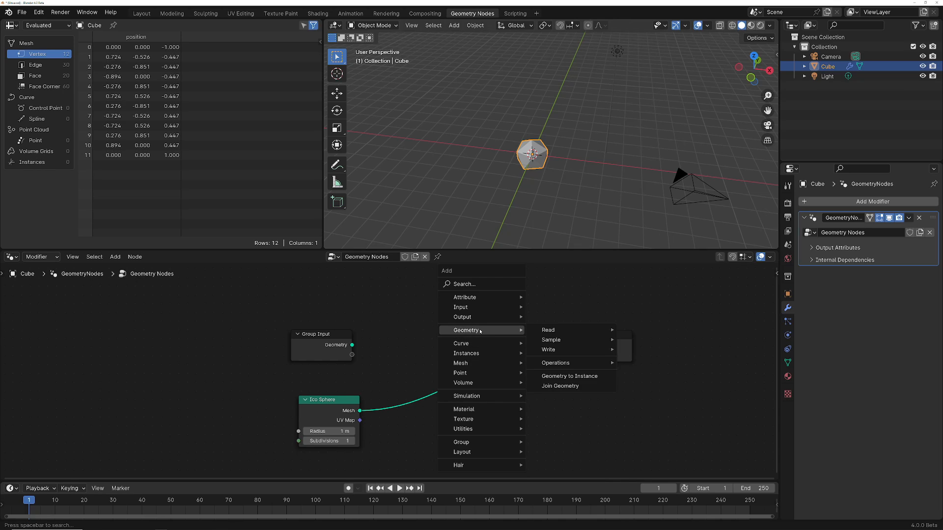
{"action": "left_click", "coordinate": [552, 387]}
{"action": "left_click", "coordinate": [505, 351]}
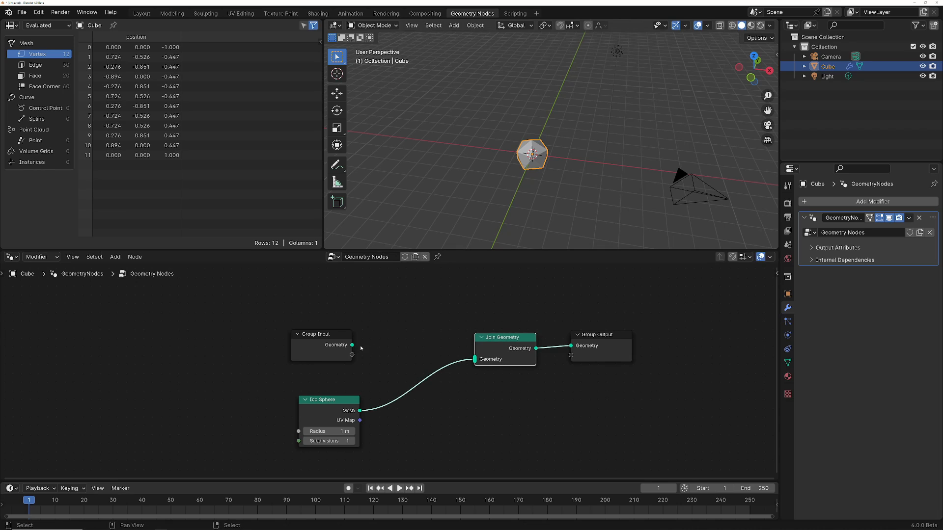
{"action": "left_click_drag", "start_coordinate": [352, 346], "coordinate": [478, 359]}
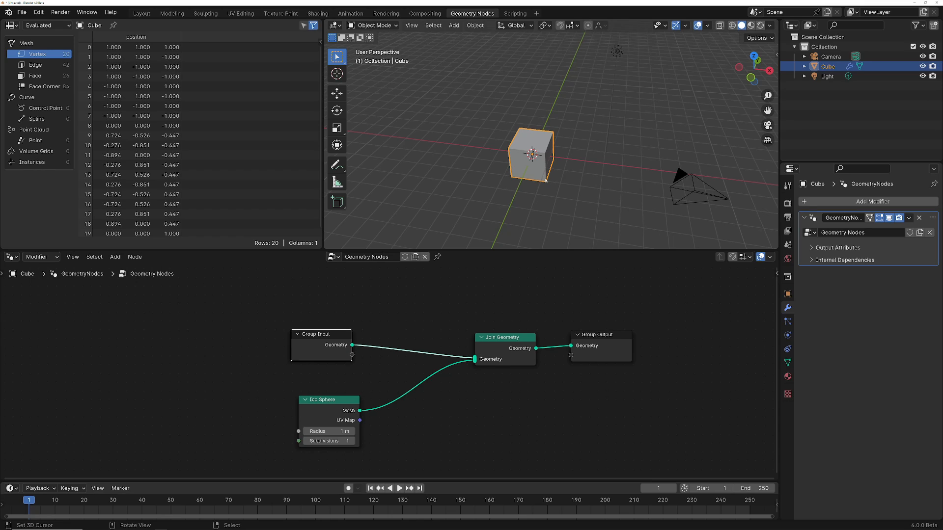
Inspect the ico sphere inside the cube by toggling X-ray display in the 3D viewport.
{"action": "left_click", "coordinate": [719, 25]}
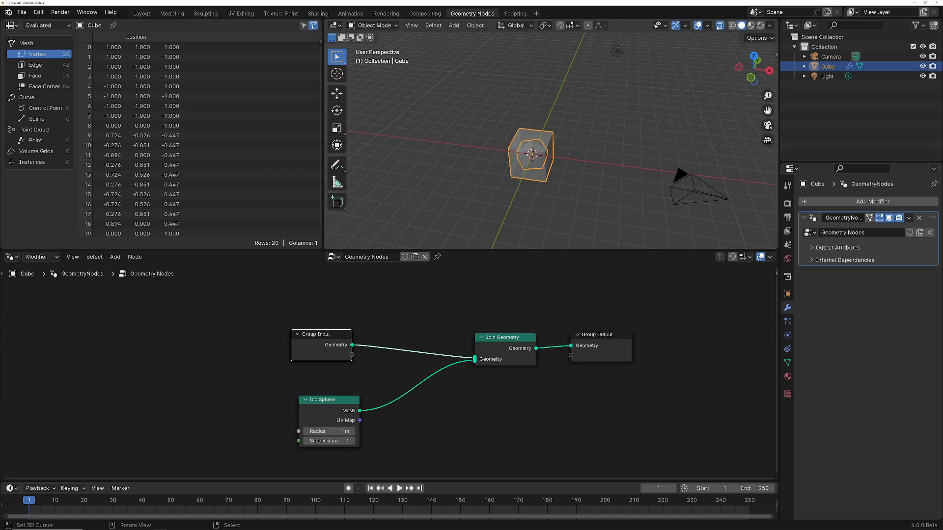
{"action": "key", "text": "alt+z"}
{"action": "key", "text": "alt+z"}
{"action": "key", "text": "alt+z"}
{"action": "key", "text": "alt+z"}
{"action": "middle_click_drag", "start_coordinate": [515, 142], "coordinate": [553, 153]}
{"action": "key", "text": "alt+z"}
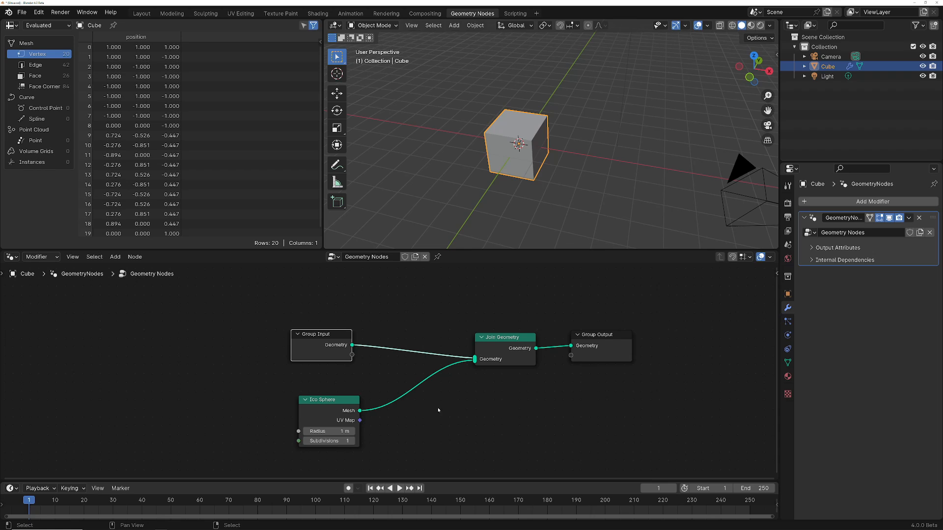
Insert a Transform Geometry node between Ico Sphere and Join Geometry, moving the Ico Sphere node aside to make room.
{"action": "left_click_drag", "start_coordinate": [344, 403], "coordinate": [295, 411]}
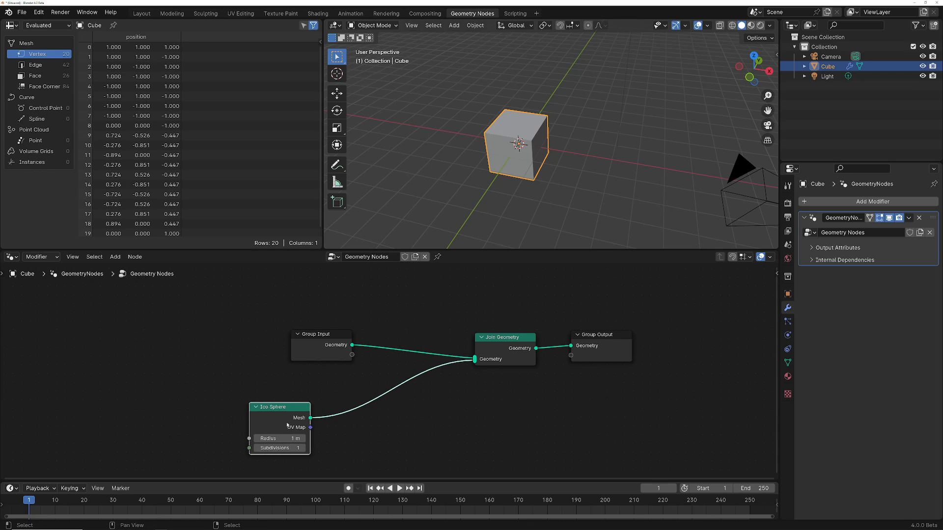
{"action": "key", "text": "shift+a"}
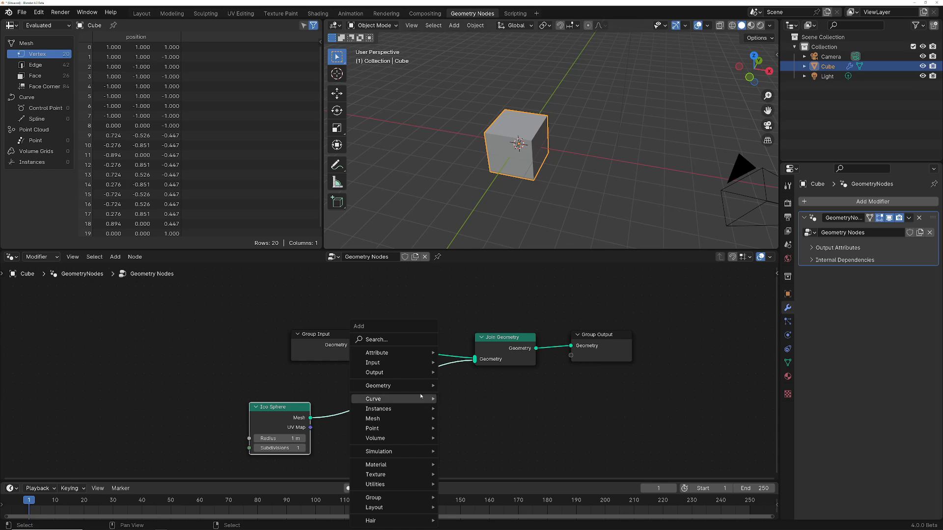
{"action": "left_click", "coordinate": [373, 339]}
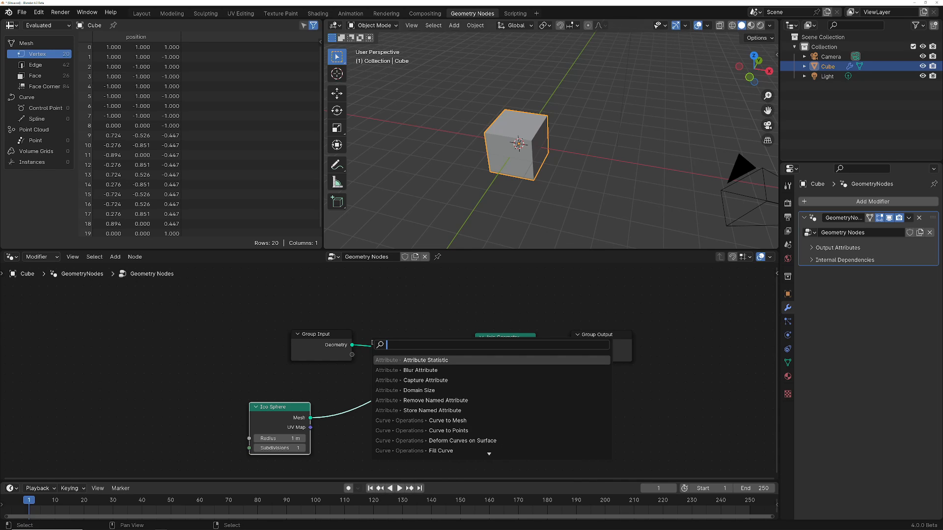
{"action": "type", "text": "tra"}
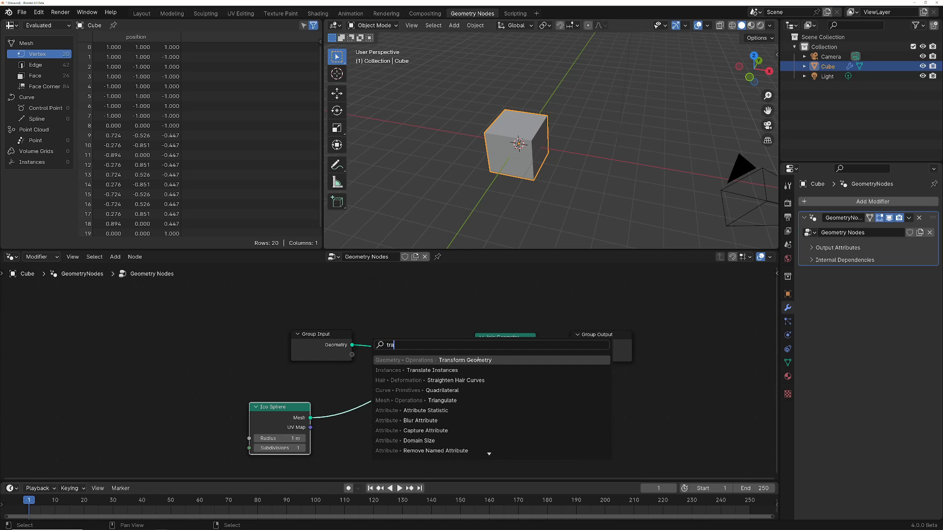
{"action": "left_click", "coordinate": [478, 360]}
{"action": "left_click", "coordinate": [376, 374]}
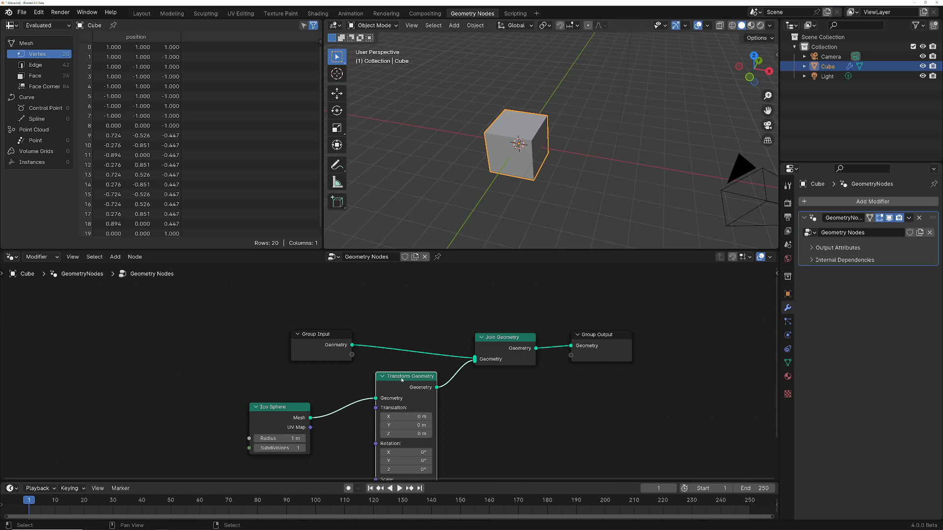
{"action": "left_click_drag", "start_coordinate": [402, 379], "coordinate": [385, 382]}
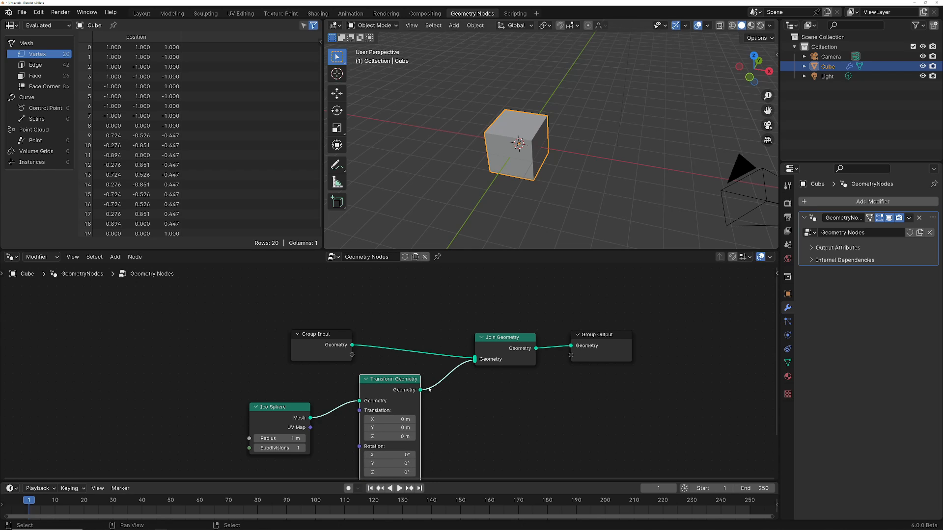
{"action": "middle_click_drag", "start_coordinate": [459, 409], "coordinate": [471, 337]}
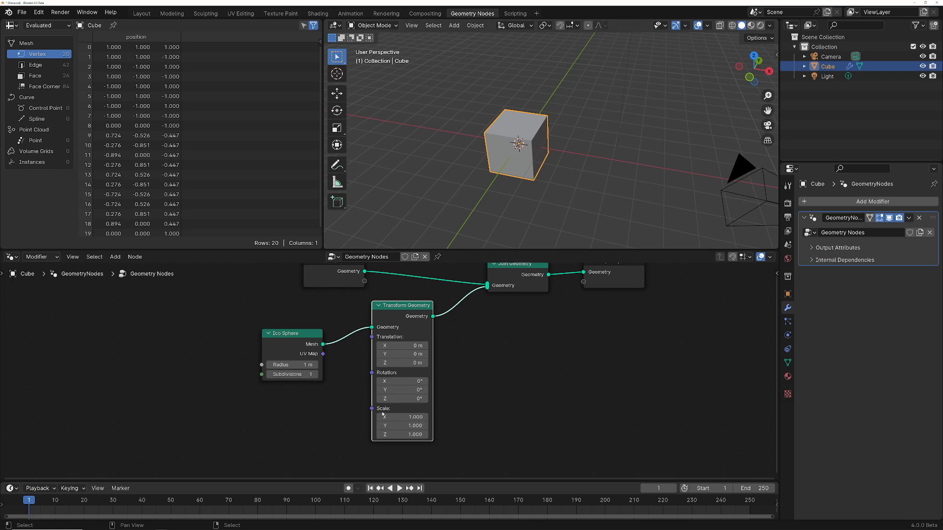
{"action": "left_click_drag", "start_coordinate": [292, 334], "coordinate": [284, 331]}
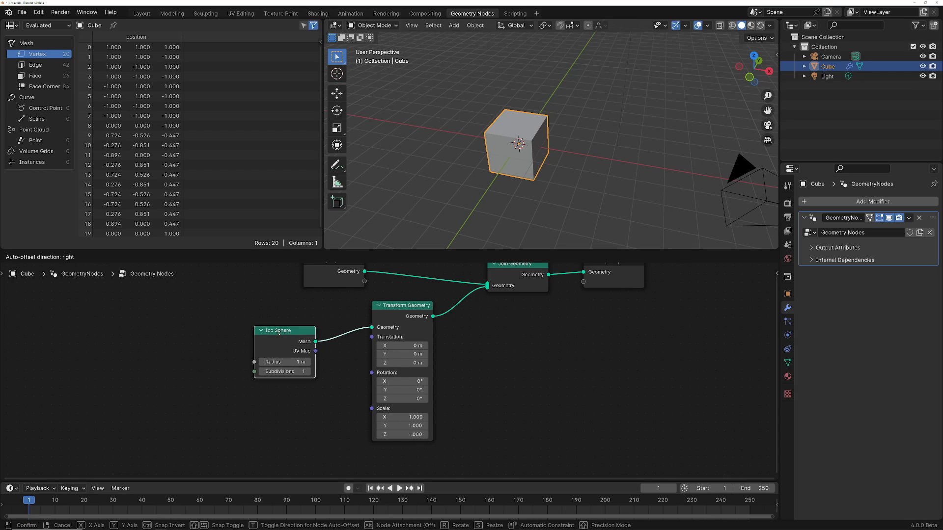
{"action": "scroll", "coordinate": [494, 366], "scroll_direction": "up", "scroll_amount": 3, "text": "shift"}
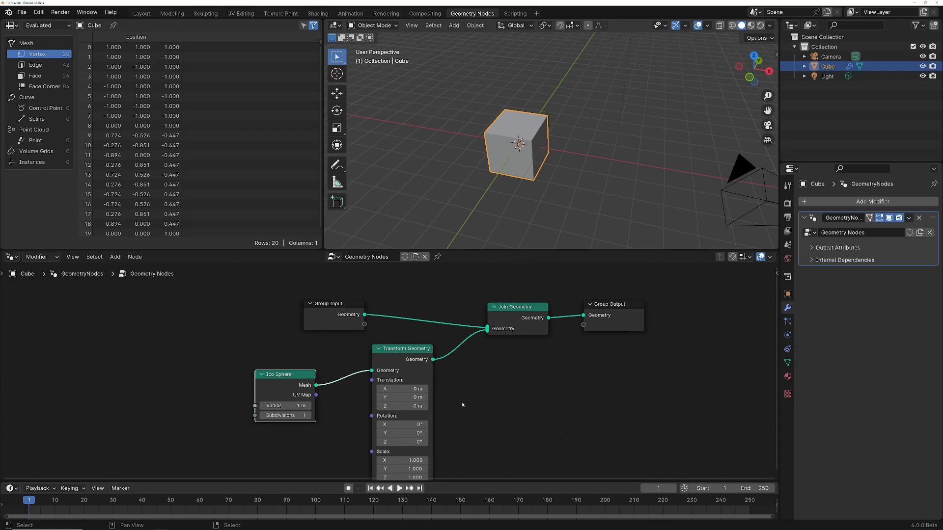
Set the Transform Geometry node's Translation X to 2 m and view the ico sphere beside the cube.
{"action": "left_click", "coordinate": [404, 389]}
{"action": "type", "text": "2"}
{"action": "key", "text": "Return"}
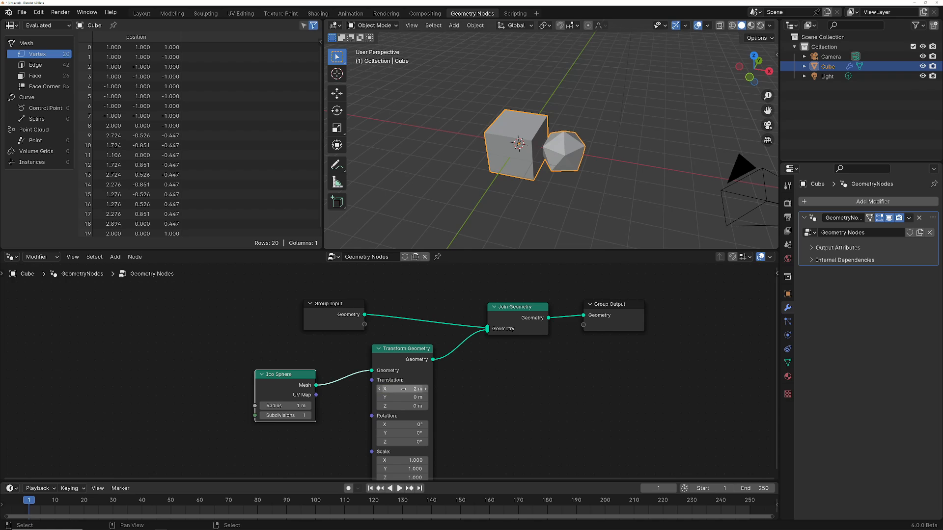
{"action": "middle_click_drag", "start_coordinate": [545, 140], "coordinate": [561, 135]}
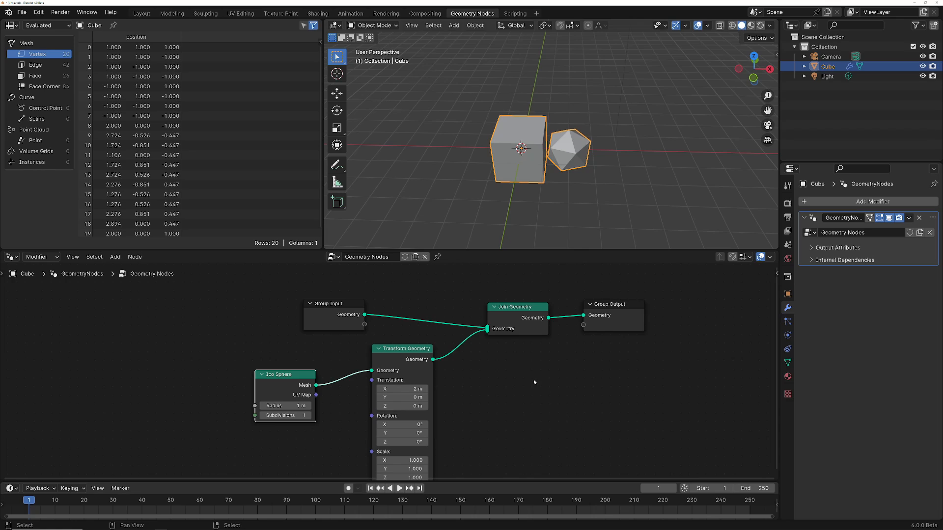
Move the Group Input node farther from Join Geometry and set Transform Geometry's Translation X to 6 m.
{"action": "left_click_drag", "start_coordinate": [334, 307], "coordinate": [267, 298]}
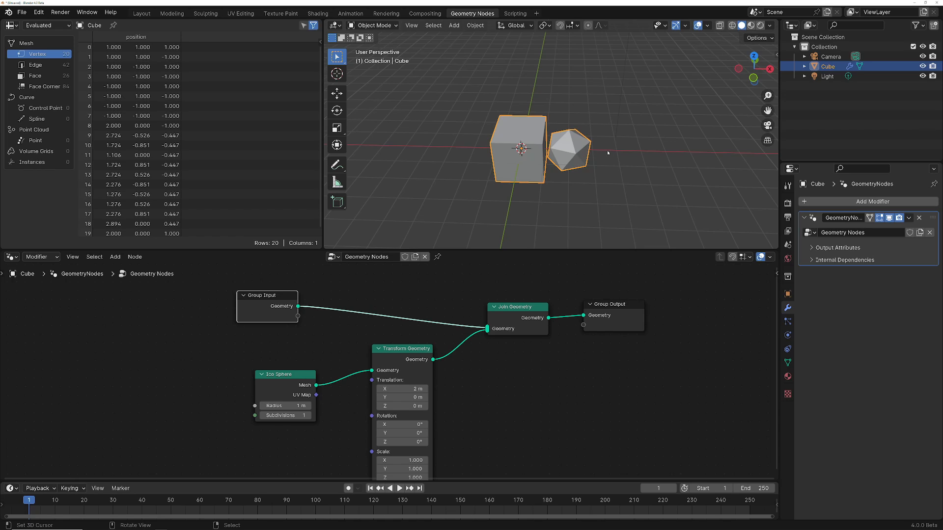
{"action": "left_click", "coordinate": [410, 388]}
{"action": "type", "text": "6"}
{"action": "key", "text": "Return"}
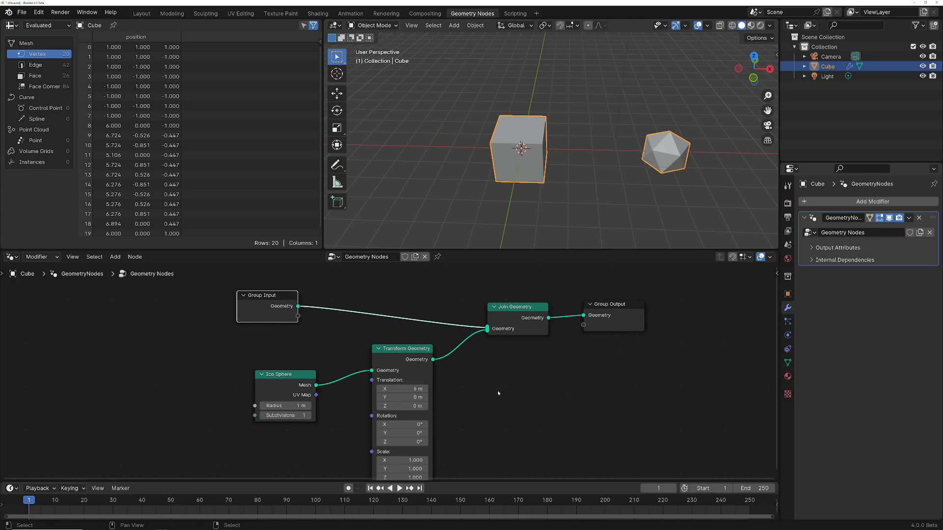
Move Transform Geometry farther from Ico Sphere and expose its Translation as a modifier input by linking it to Group Input's empty socket.
{"action": "left_click_drag", "start_coordinate": [410, 350], "coordinate": [445, 346]}
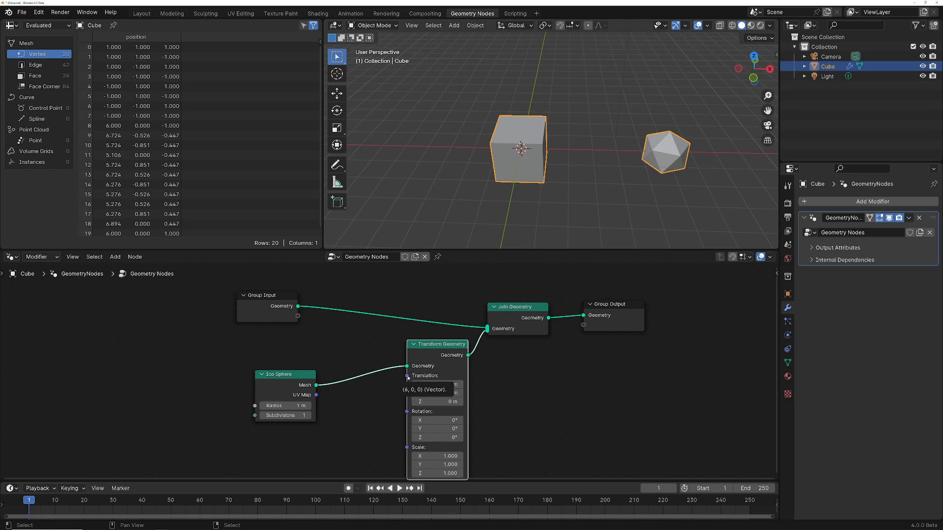
{"action": "left_click_drag", "start_coordinate": [407, 375], "coordinate": [298, 316]}
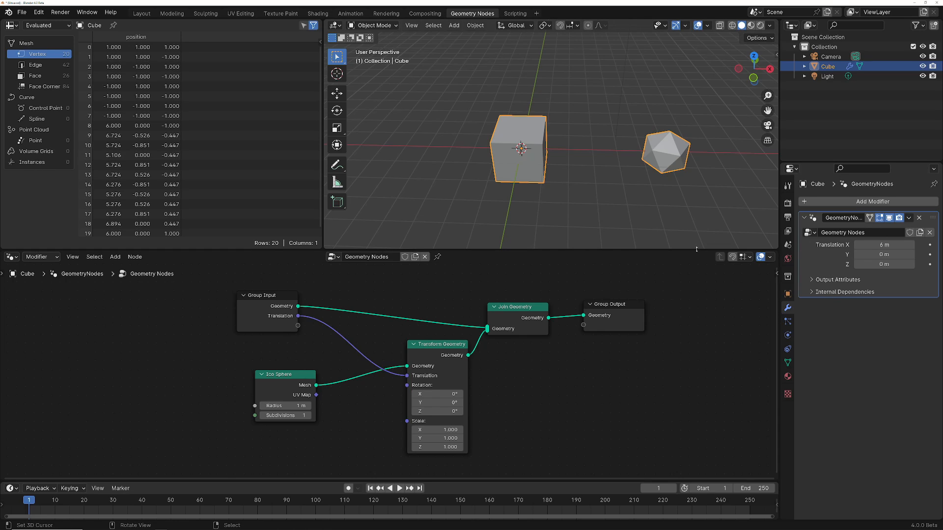
Set Translation X to 2 m in the cube's Geometry Nodes modifier and resize the 3D viewport against the node editor.
{"action": "left_click_drag", "start_coordinate": [696, 249], "coordinate": [614, 470]}
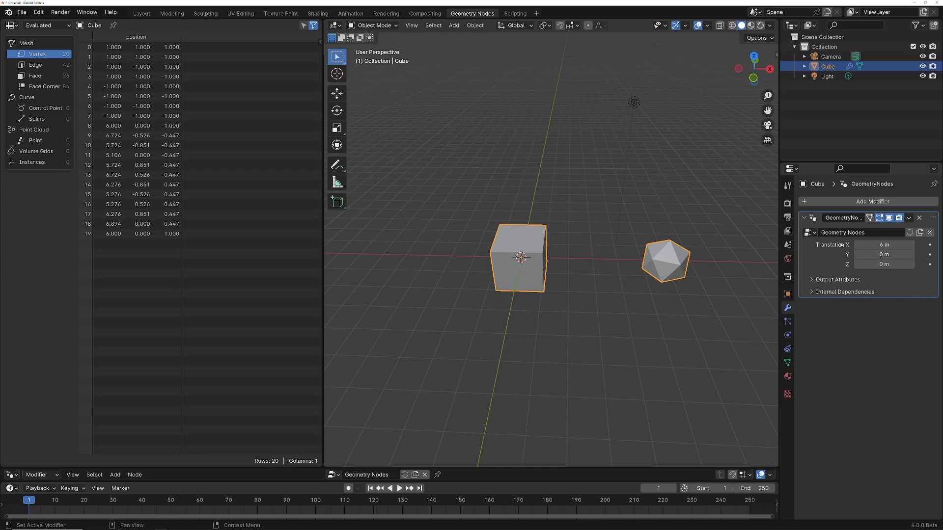
{"action": "left_click", "coordinate": [887, 244]}
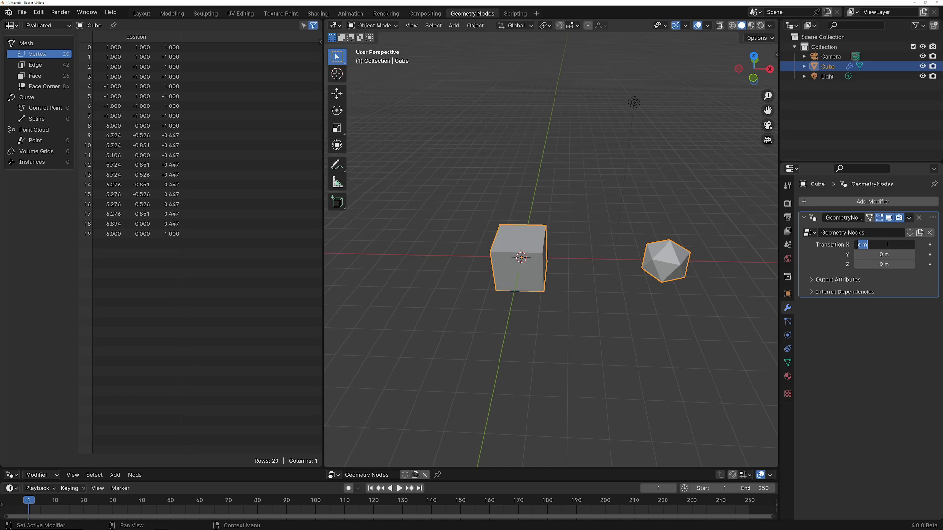
{"action": "type", "text": "2"}
{"action": "key", "text": "Return"}
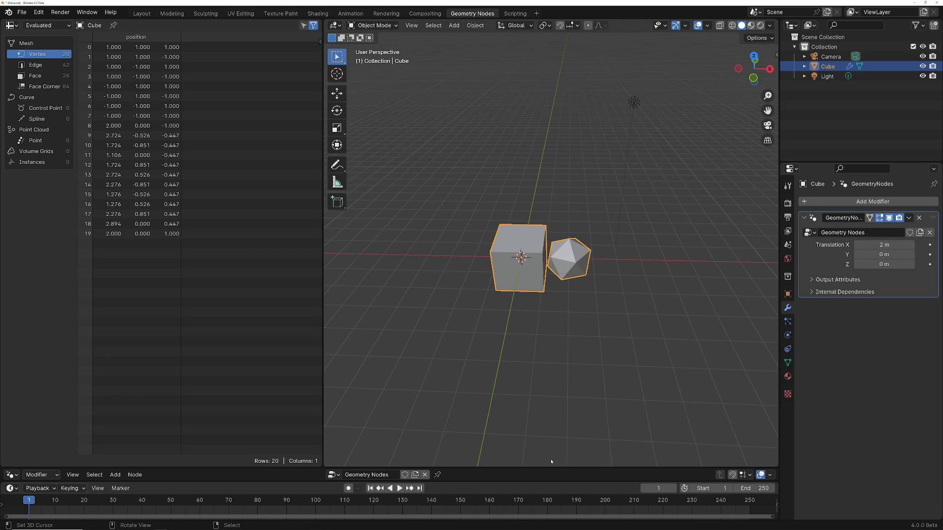
{"action": "left_click_drag", "start_coordinate": [554, 468], "coordinate": [523, 222]}
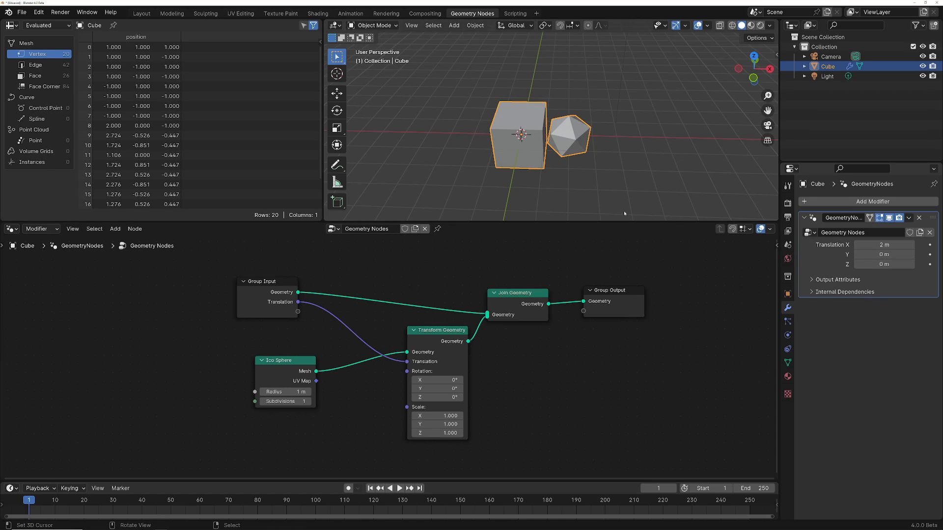
{"action": "left_click_drag", "start_coordinate": [622, 221], "coordinate": [621, 296]}
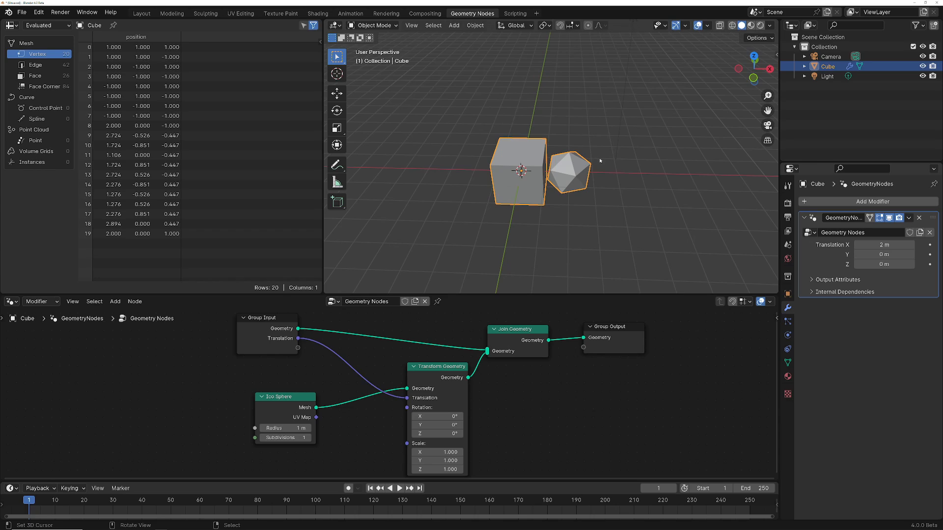
Compare the cube in Edit Mode and Object Mode to examine how the modifier's ico sphere behaves in each.
{"action": "key", "text": "Tab"}
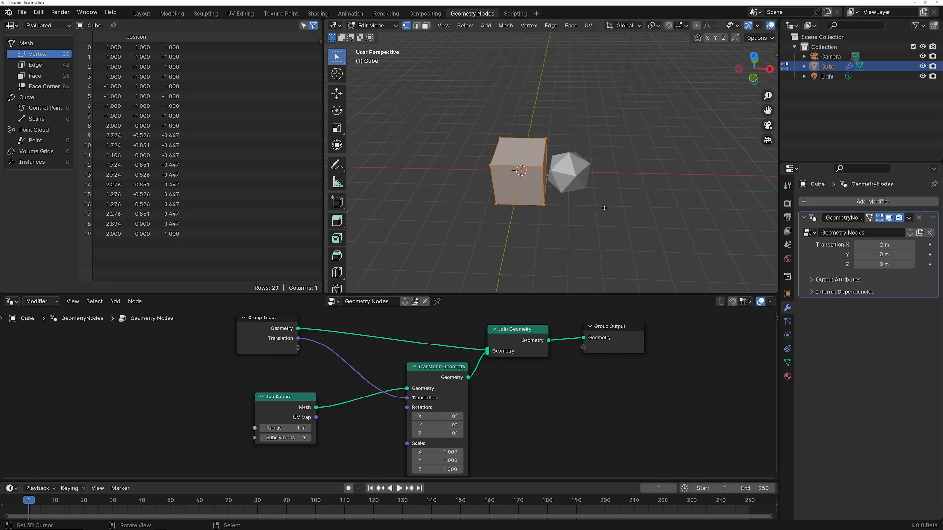
{"action": "key", "text": "Tab"}
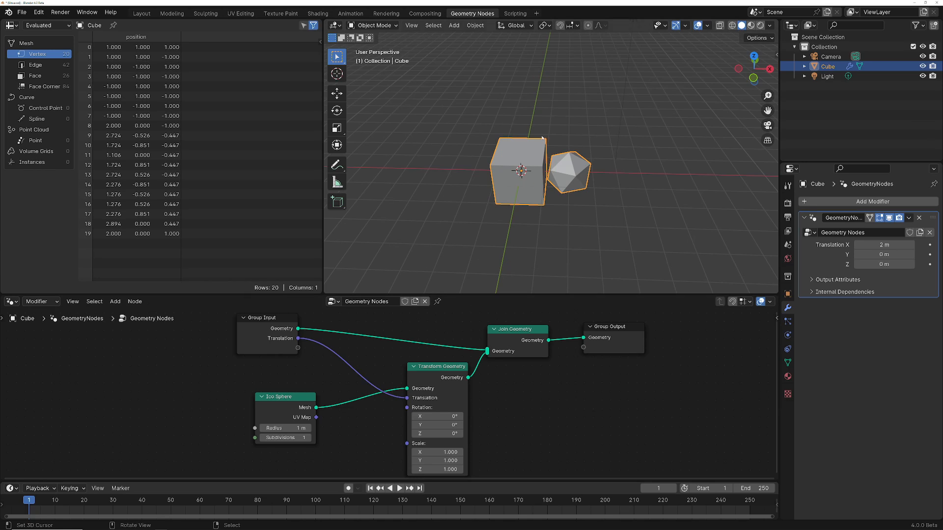
{"action": "key", "text": "Tab"}
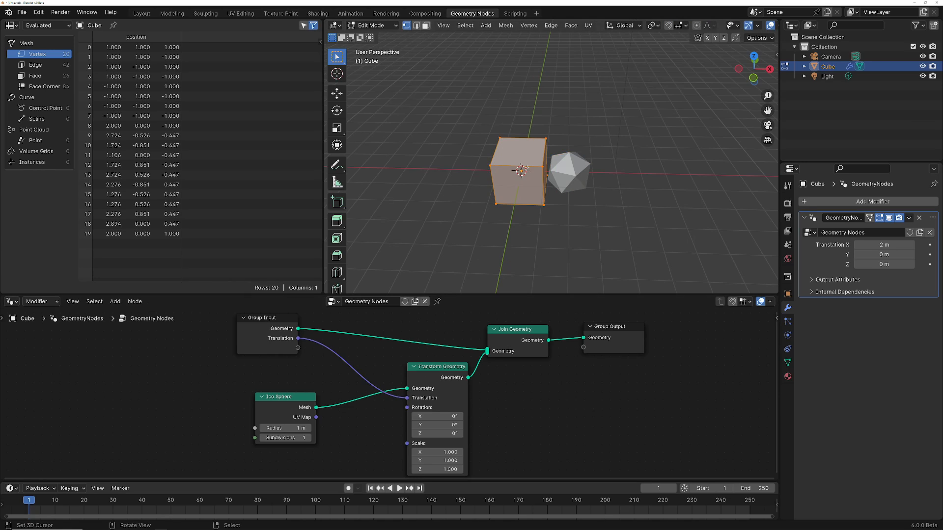
{"action": "key", "text": "Tab"}
{"action": "key", "text": "Tab"}
{"action": "key", "text": "Tab"}
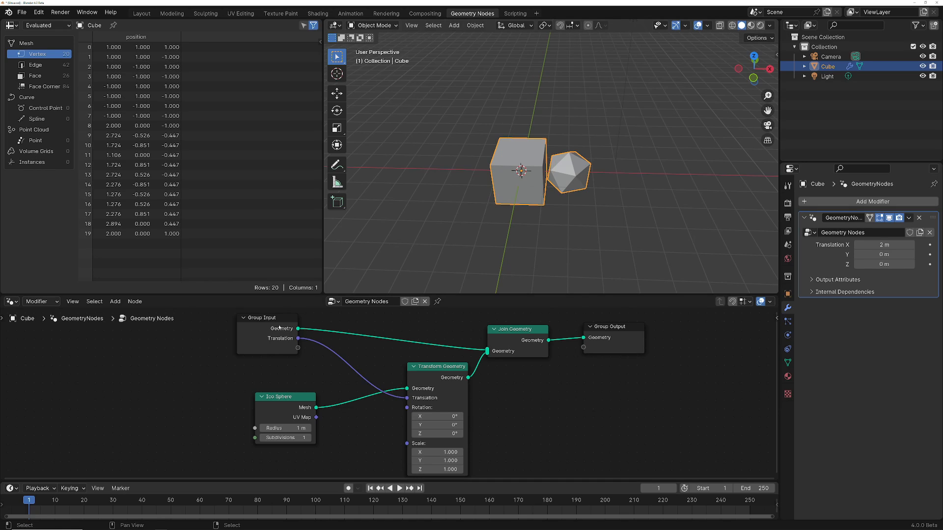
{"action": "mouse_move", "coordinate": [289, 329]}
{"action": "key", "text": "Tab"}
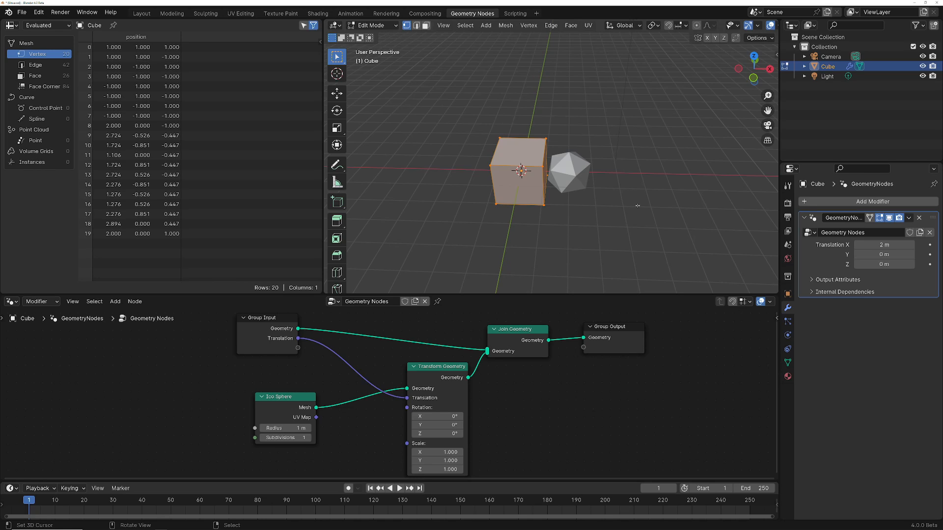
{"action": "key", "text": "Tab"}
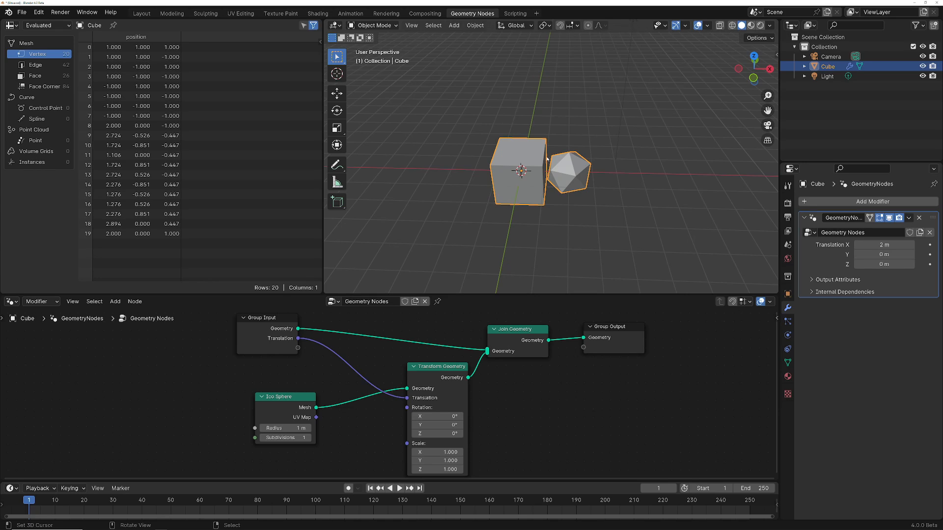
{"action": "key", "text": "Tab"}
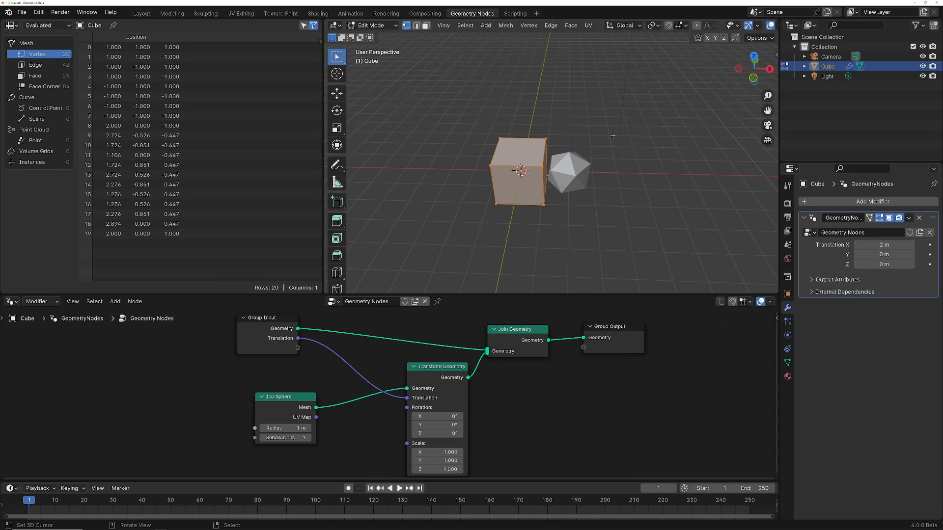
{"action": "key", "text": "Tab"}
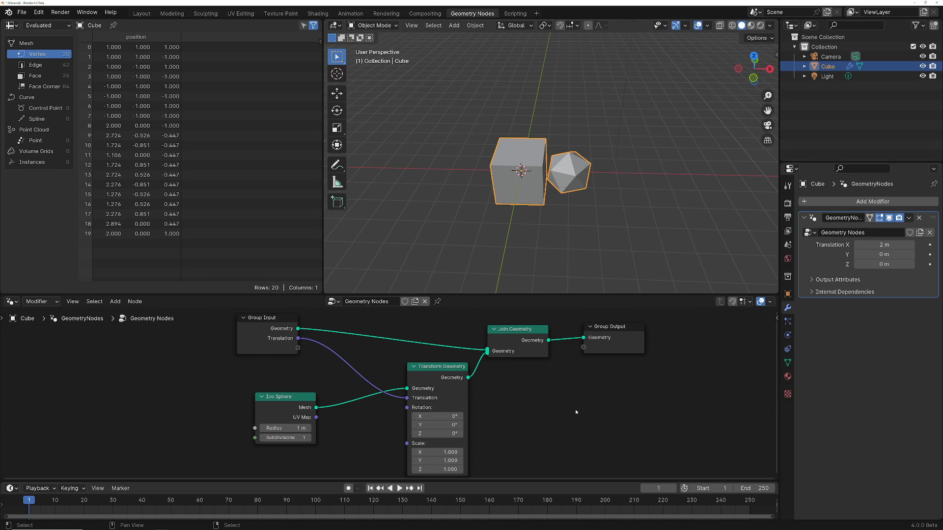
Enlarge the node editor against the 3D viewport and remove the Geometry Nodes modifier from the cube.
{"action": "left_click_drag", "start_coordinate": [442, 363], "coordinate": [414, 361]}
{"action": "left_click_drag", "start_coordinate": [519, 295], "coordinate": [519, 228]}
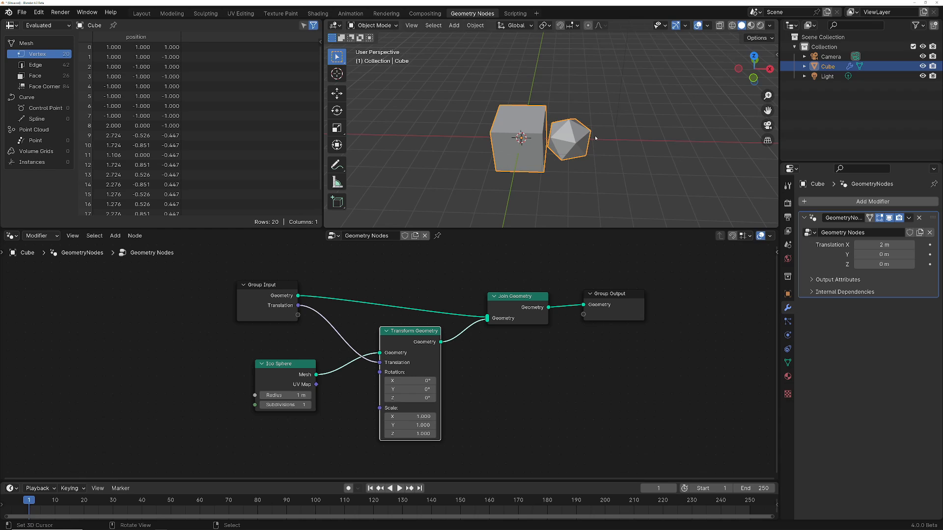
{"action": "key", "text": "Tab"}
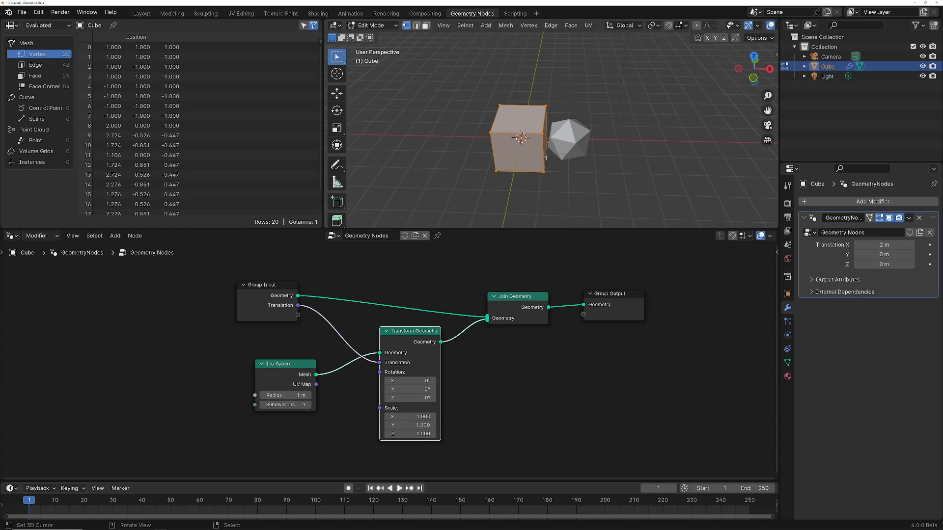
{"action": "key", "text": "Tab"}
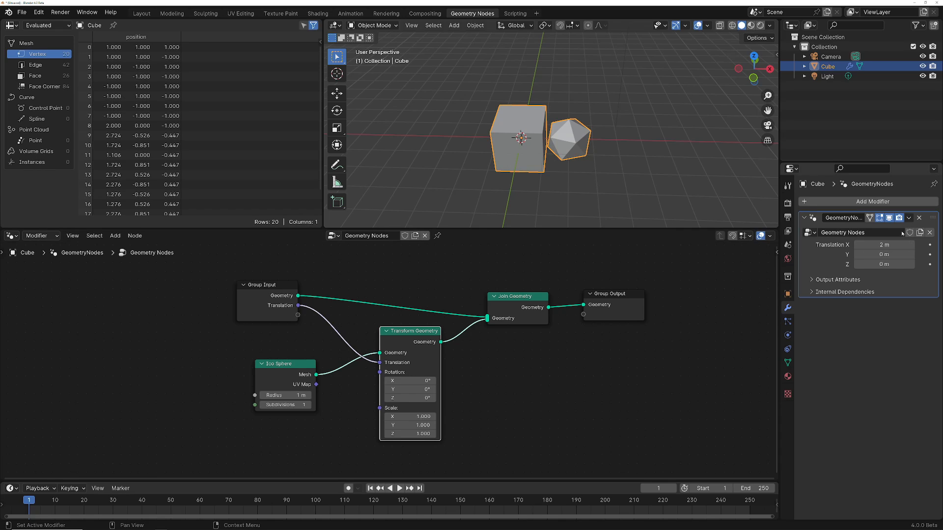
{"action": "left_click", "coordinate": [919, 218]}
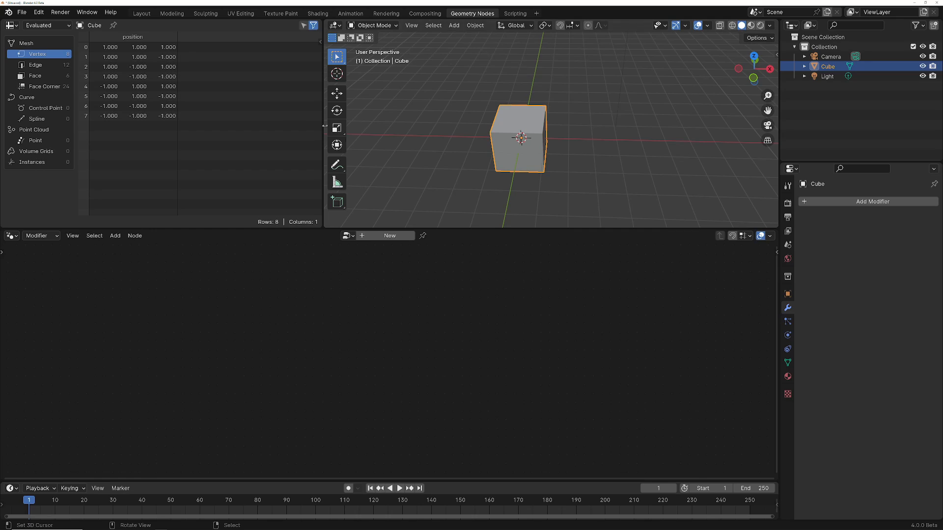
In Edit Mode, try extruding the cube upward by about 1.66 m with Extrude Region, undo it, and restore the Select Box tool.
{"action": "key", "text": "Tab"}
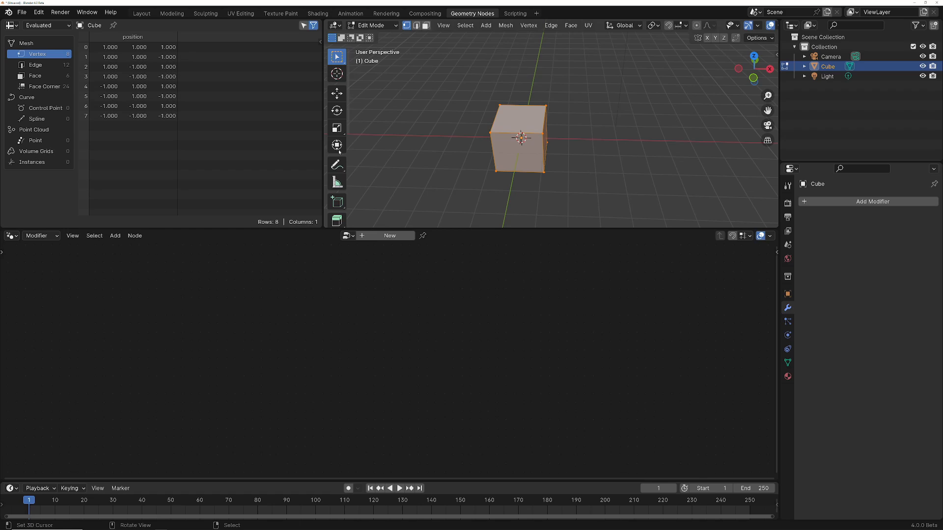
{"action": "scroll", "coordinate": [344, 131], "scroll_direction": "down", "scroll_amount": 3}
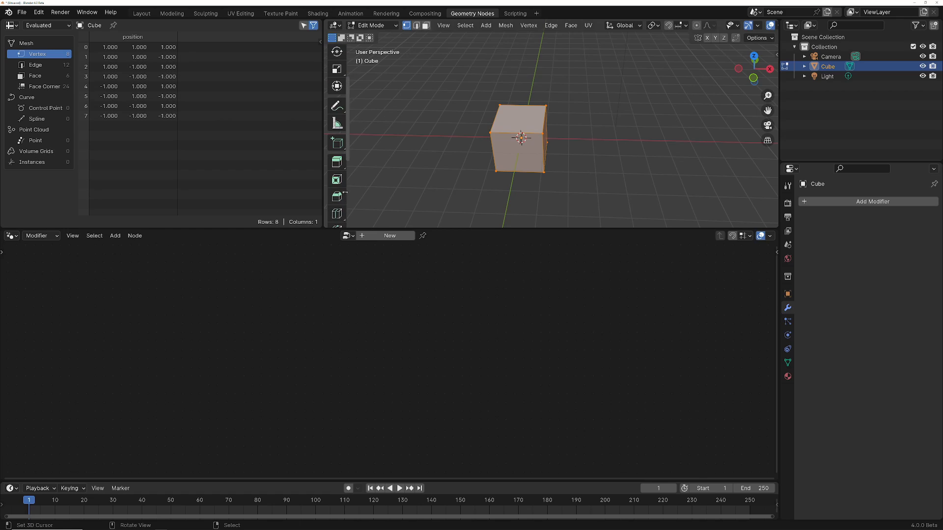
{"action": "left_click", "coordinate": [339, 164]}
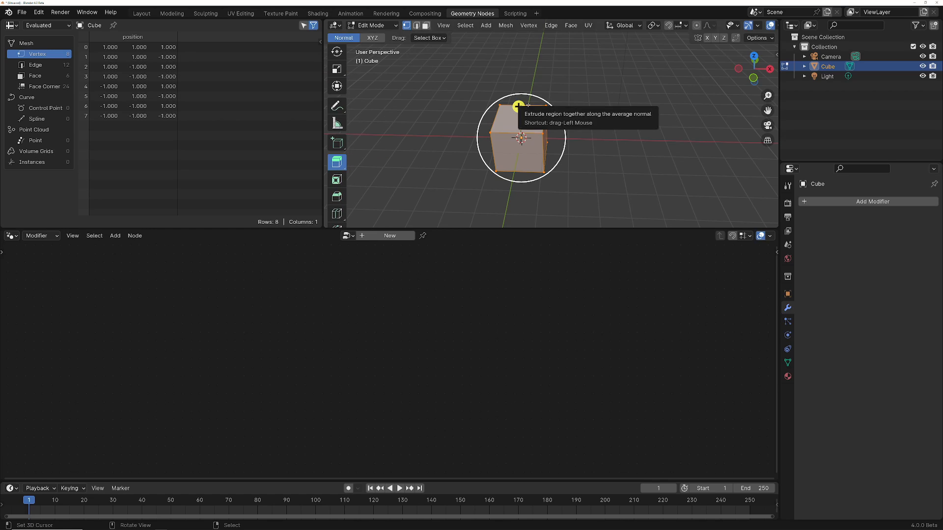
{"action": "left_click_drag", "start_coordinate": [519, 107], "coordinate": [516, 72]}
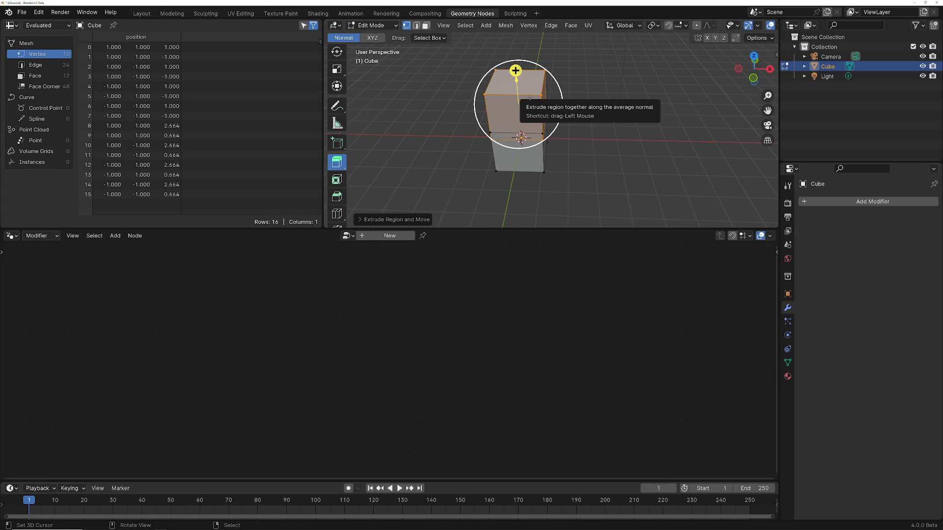
{"action": "key", "text": "ctrl+z"}
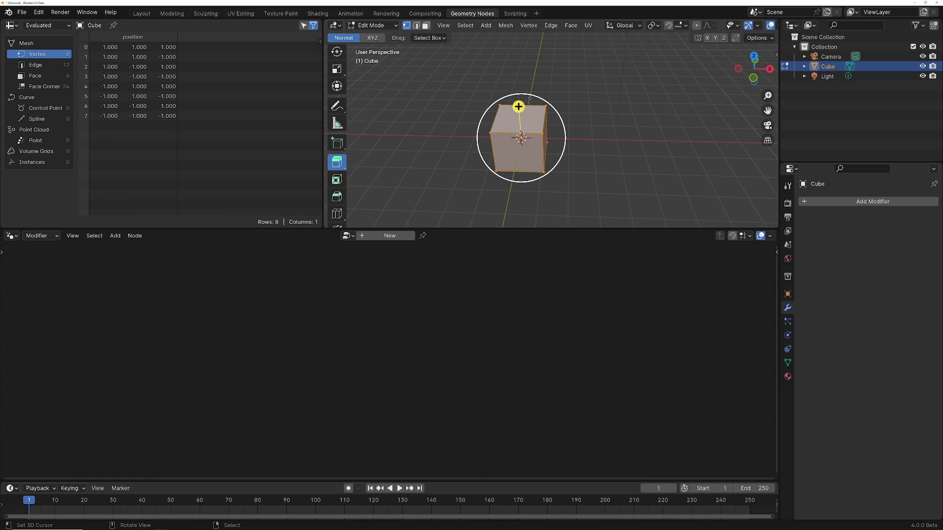
{"action": "scroll", "coordinate": [338, 98], "scroll_direction": "up", "scroll_amount": 3}
{"action": "left_click", "coordinate": [337, 57]}
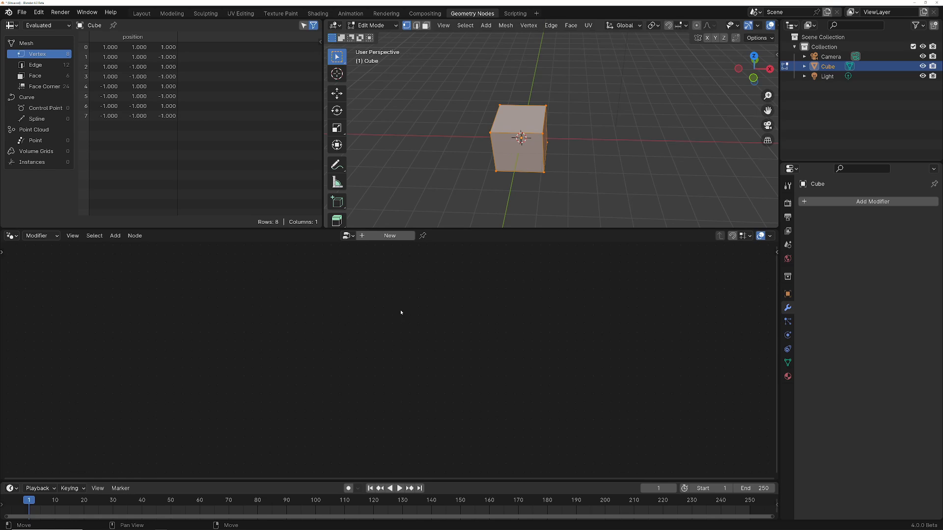
Switch the node editor from Modifier to Tool, create a new tool node group, and space Group Input and Group Output farther apart.
{"action": "left_click", "coordinate": [44, 237]}
{"action": "left_click", "coordinate": [41, 271]}
{"action": "left_click", "coordinate": [396, 235]}
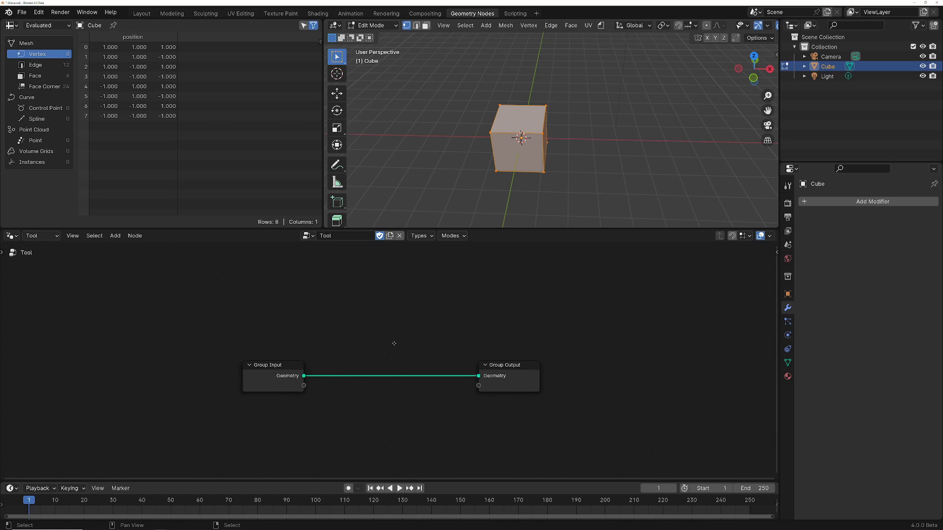
{"action": "middle_click_drag", "start_coordinate": [385, 348], "coordinate": [462, 309]}
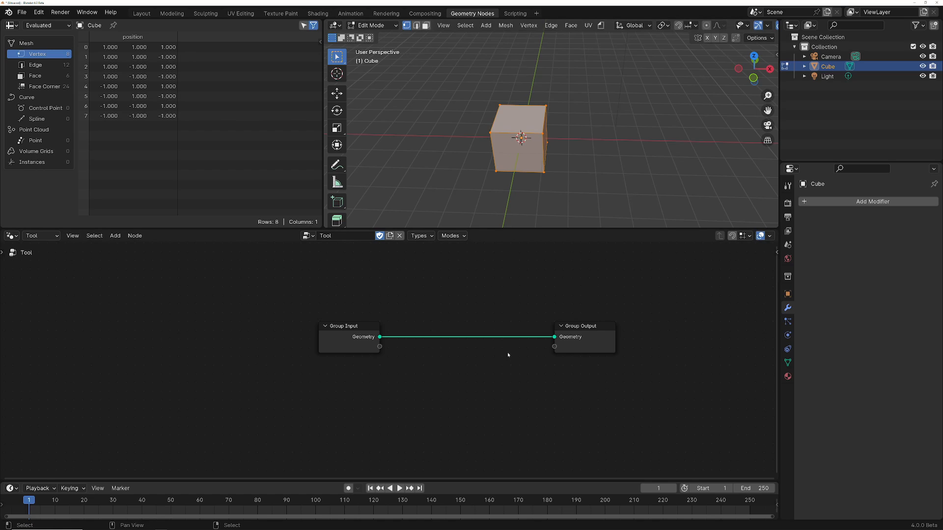
{"action": "left_click_drag", "start_coordinate": [594, 329], "coordinate": [661, 327]}
{"action": "left_click_drag", "start_coordinate": [365, 333], "coordinate": [323, 334]}
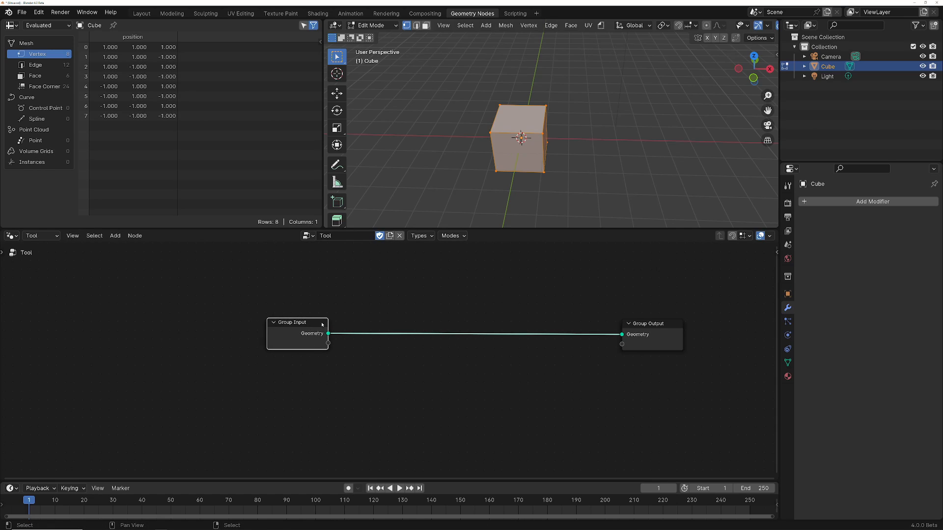
Add an Ico Sphere mesh primitive node below Group Input in the tool's node tree.
{"action": "key", "text": "shift+a"}
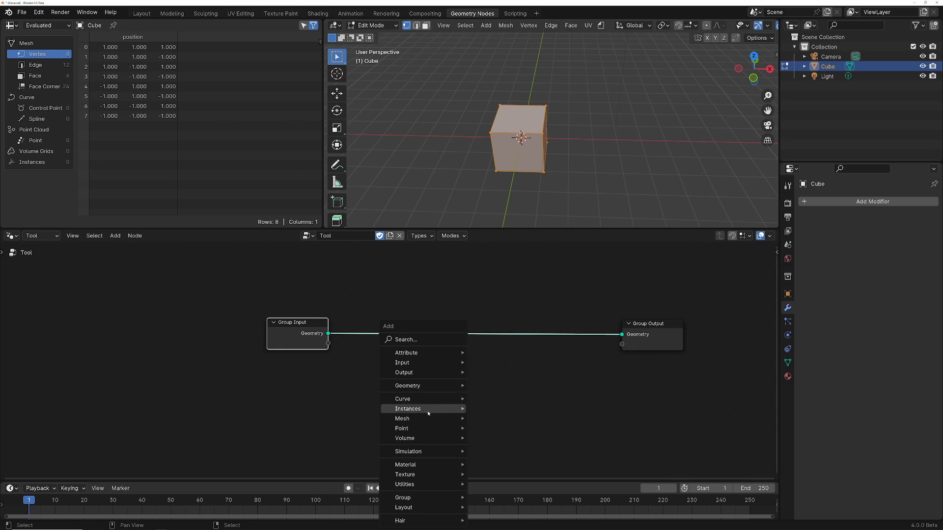
{"action": "mouse_move", "coordinate": [416, 419]}
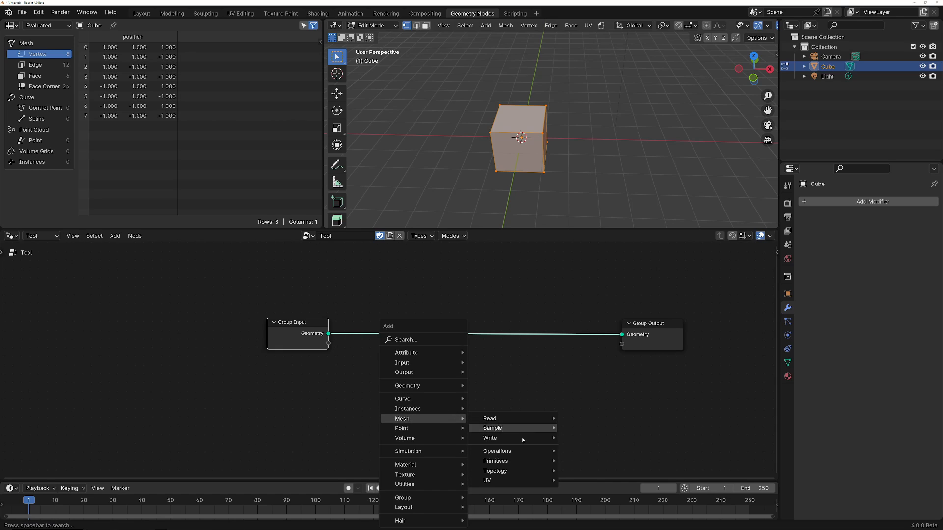
{"action": "mouse_move", "coordinate": [496, 461]}
{"action": "left_click", "coordinate": [589, 431]}
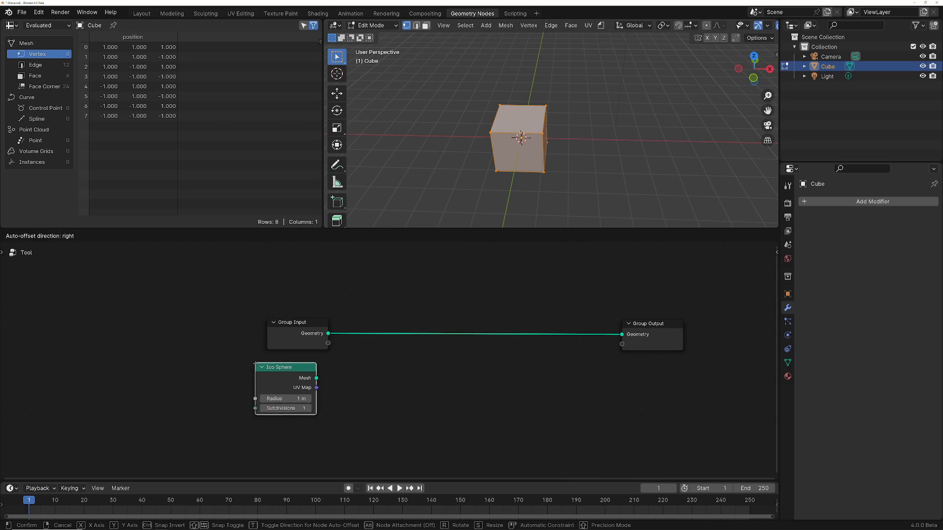
{"action": "left_click", "coordinate": [271, 373]}
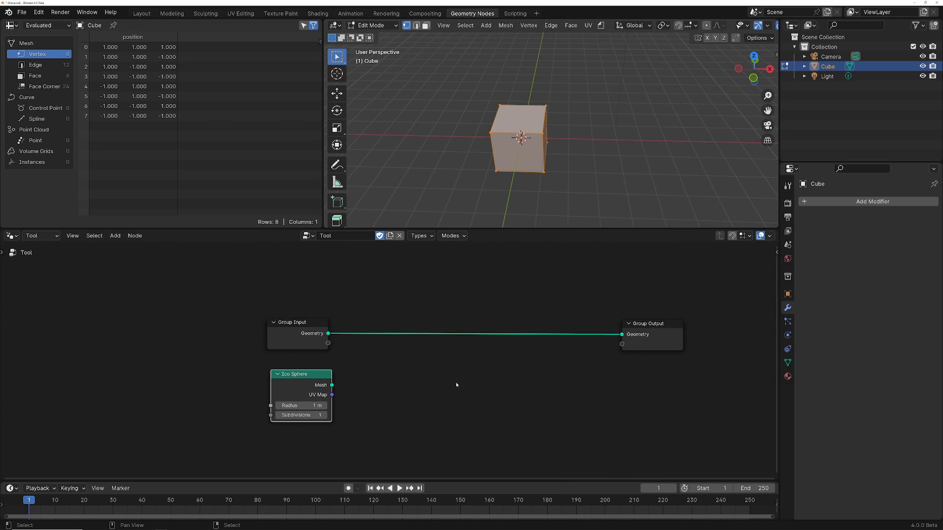
Insert a Join Geometry node on the link between Group Input and Group Output and connect the Ico Sphere's Mesh to it.
{"action": "key", "text": "shift+a"}
{"action": "mouse_move", "coordinate": [484, 319]}
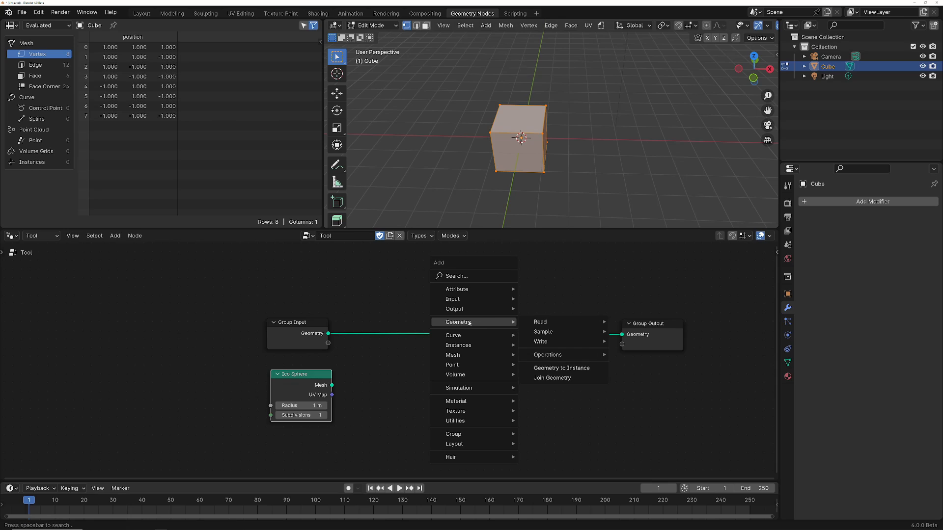
{"action": "left_click", "coordinate": [561, 379]}
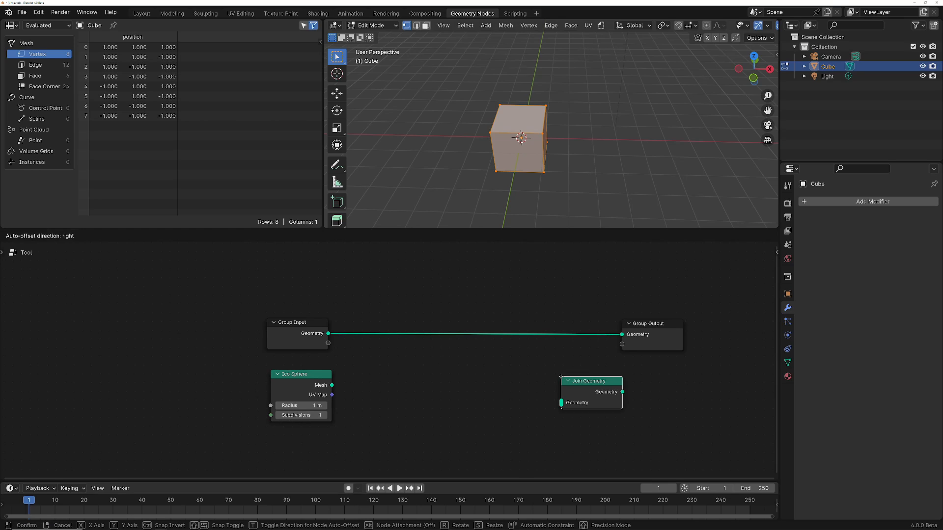
{"action": "left_click", "coordinate": [511, 319]}
{"action": "left_click_drag", "start_coordinate": [332, 385], "coordinate": [513, 350]}
{"action": "middle_click_drag", "start_coordinate": [482, 381], "coordinate": [548, 359]}
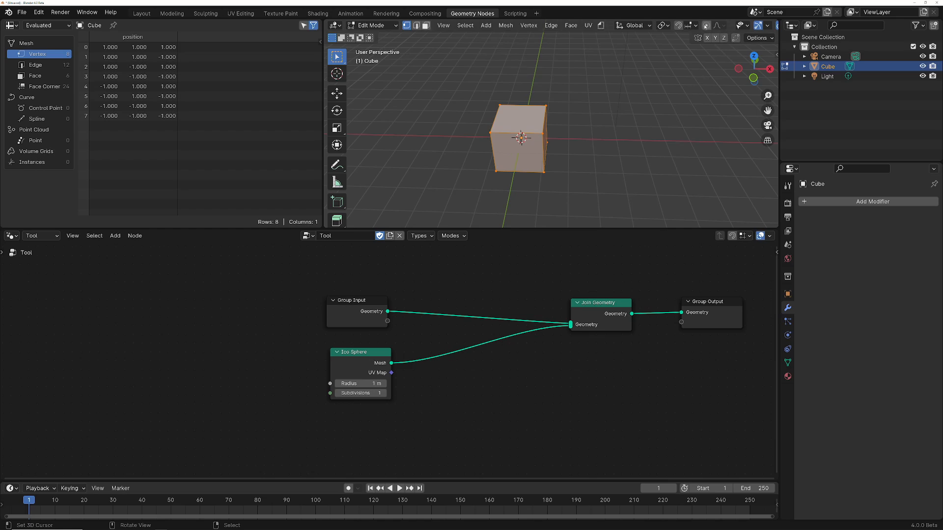
View the cube in wireframe shading and return the viewport to solid shading.
{"action": "scroll", "coordinate": [707, 26], "scroll_direction": "down", "scroll_amount": 4}
{"action": "left_click", "coordinate": [720, 25]}
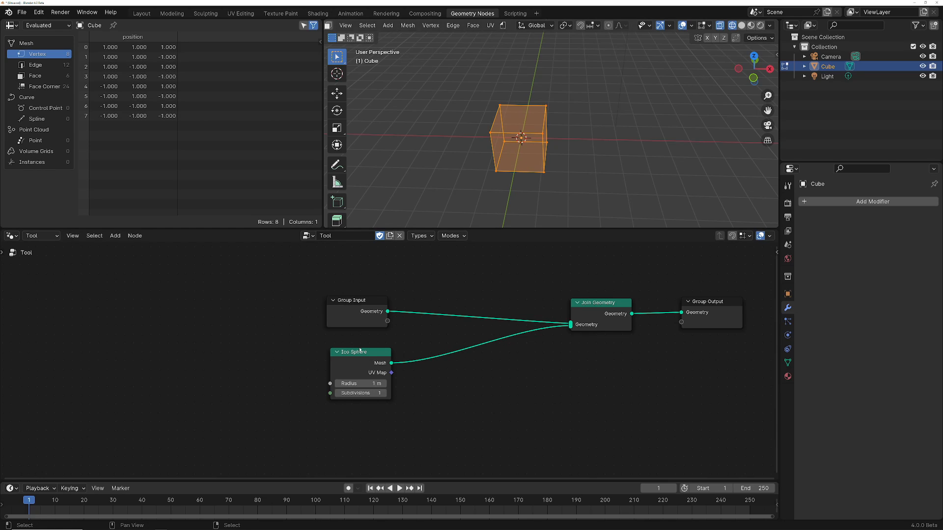
{"action": "left_click", "coordinate": [742, 25]}
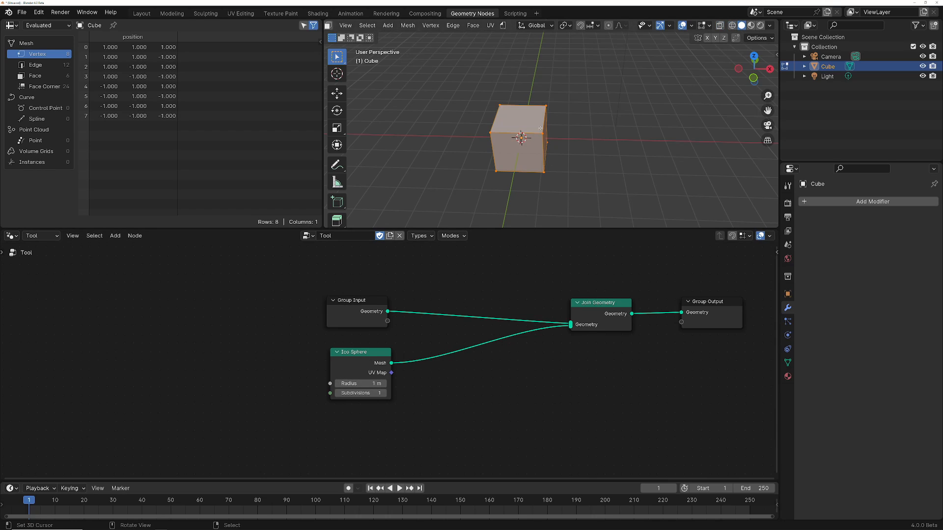
Insert a Transform Geometry node on the link between Ico Sphere and Join Geometry.
{"action": "key", "text": "shift+a"}
{"action": "left_click", "coordinate": [447, 342]}
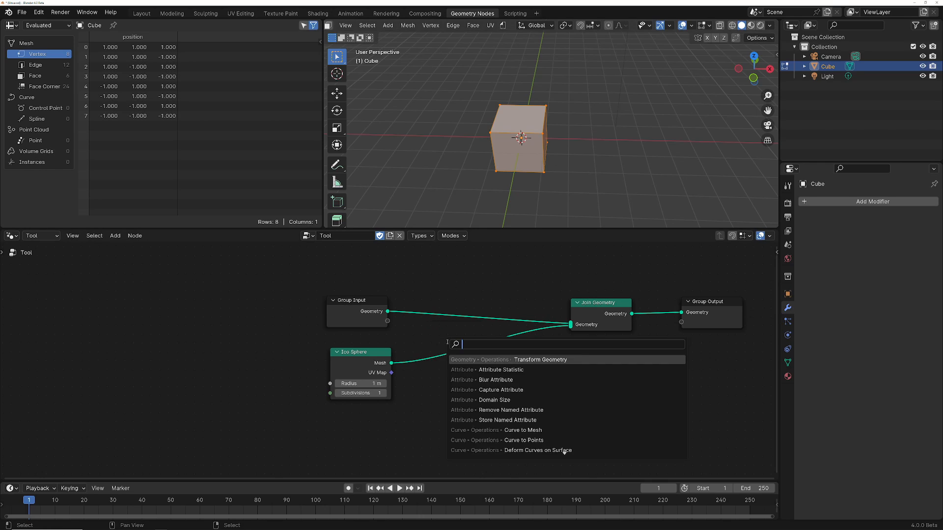
{"action": "type", "text": "r"}
{"action": "key", "text": "BackSpace"}
{"action": "type", "text": "tra"}
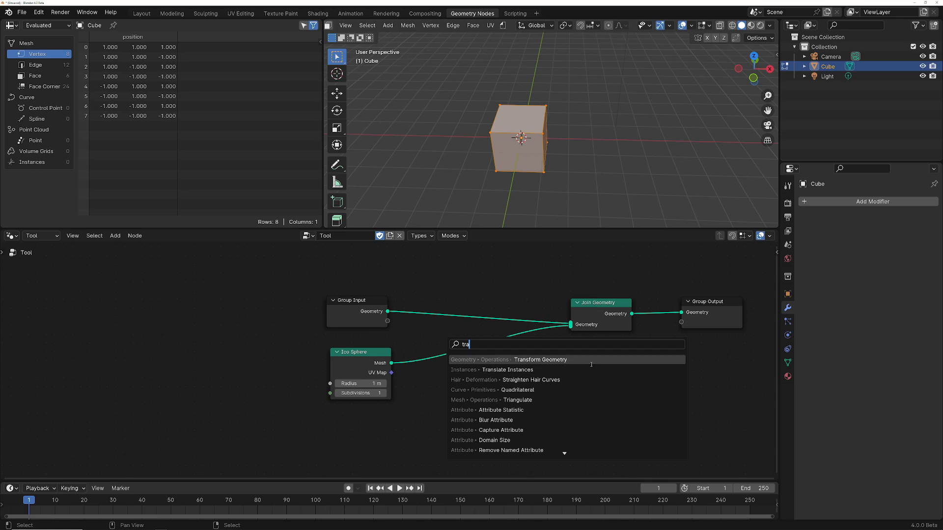
{"action": "left_click", "coordinate": [591, 364]}
{"action": "left_click", "coordinate": [459, 337]}
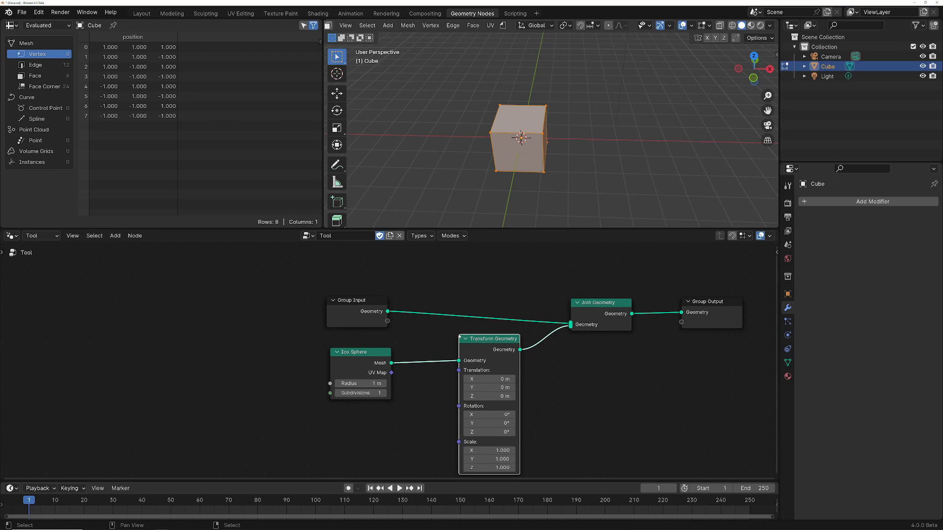
Set the Transform Geometry node's Translation X to 2 m and return the cube to Object Mode.
{"action": "left_click", "coordinate": [487, 379]}
{"action": "type", "text": "2"}
{"action": "key", "text": "Return"}
{"action": "middle_click_drag", "start_coordinate": [626, 365], "coordinate": [483, 375]}
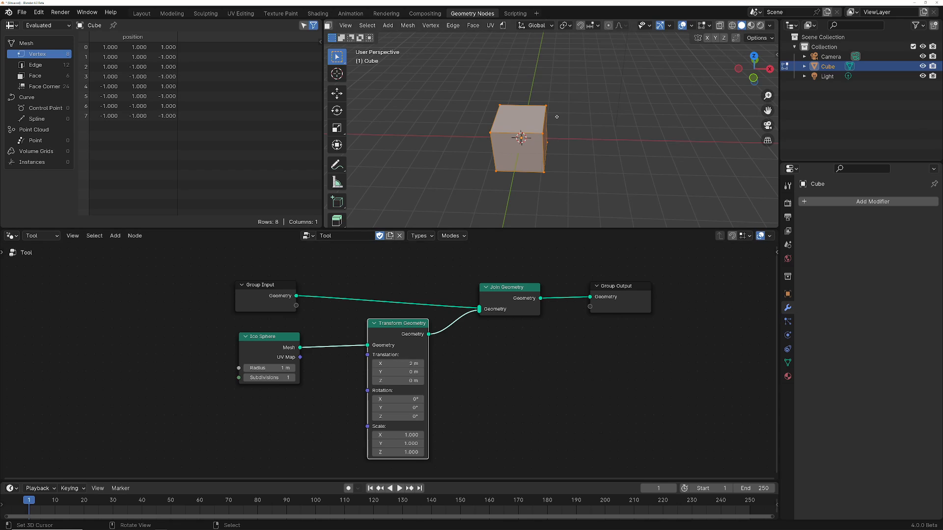
{"action": "key", "text": "Tab"}
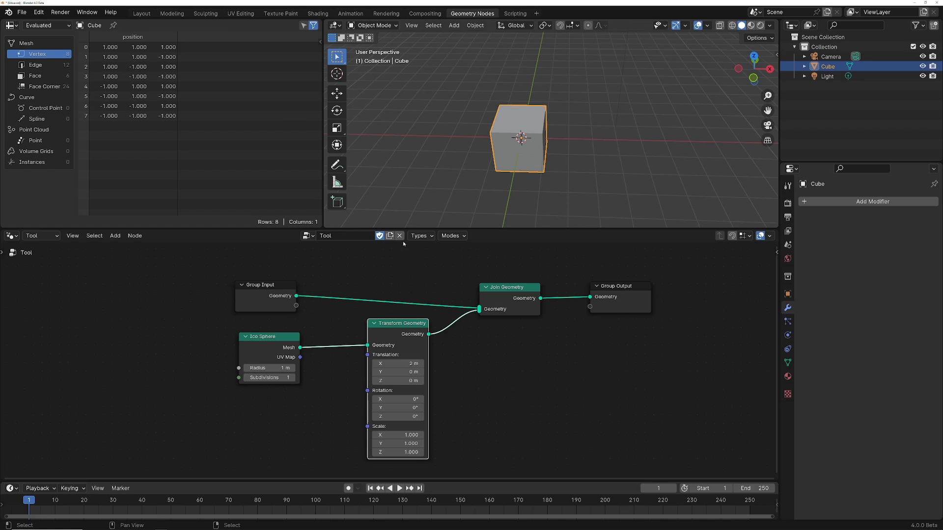
Enable Curves as a supported type for the node tool, and review the addable curve objects and the tool's modes.
{"action": "left_click", "coordinate": [420, 236]}
{"action": "left_click", "coordinate": [385, 267]}
{"action": "key", "text": "shift+a"}
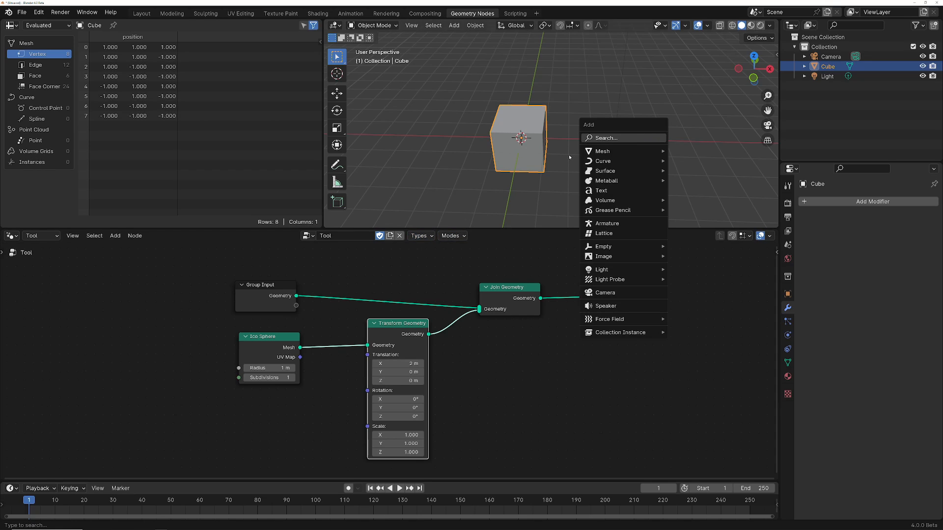
{"action": "mouse_move", "coordinate": [608, 154]}
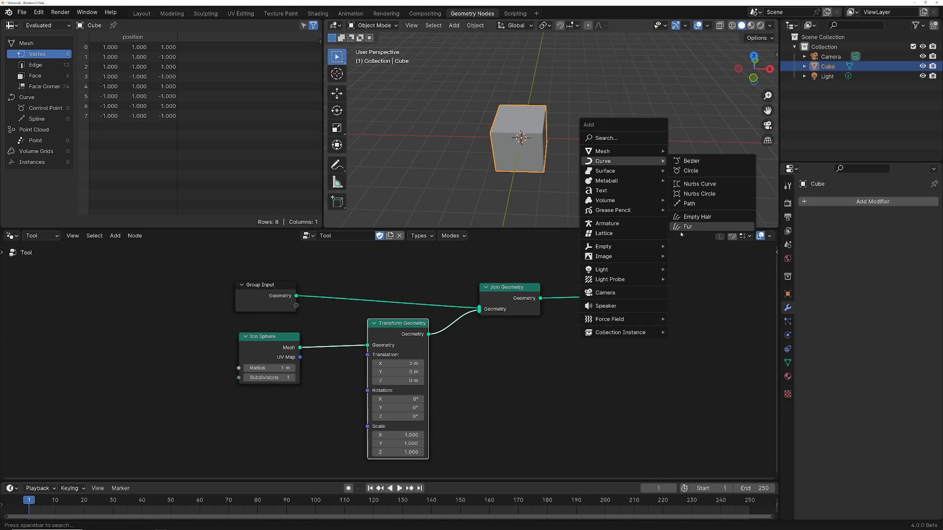
{"action": "left_click", "coordinate": [418, 236]}
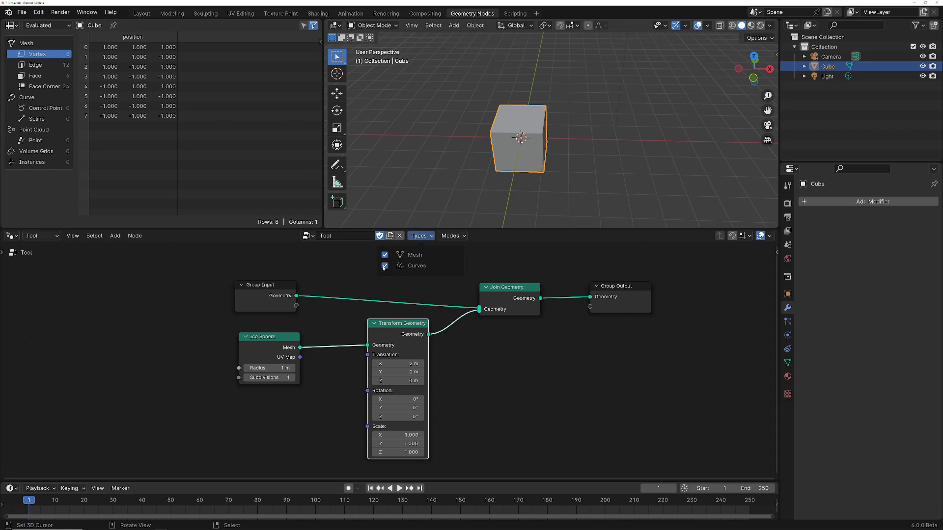
{"action": "left_click", "coordinate": [454, 237]}
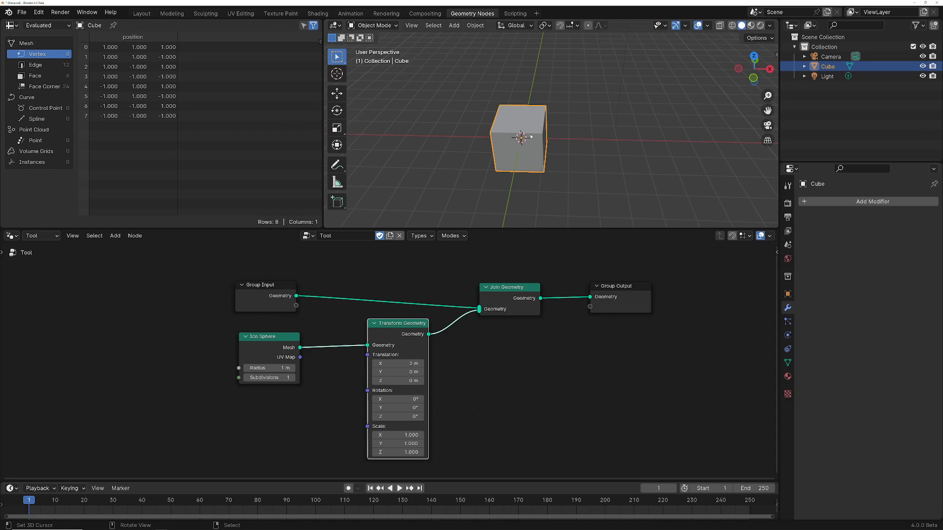
Put the cube into Edit Mode and check the Tool entry among the available node tools.
{"action": "key", "text": "Tab"}
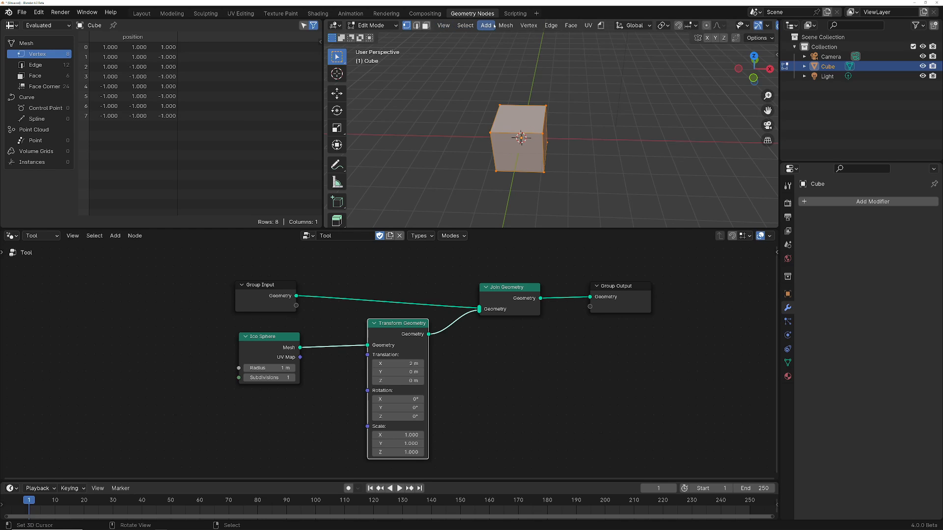
{"action": "left_click", "coordinate": [601, 25]}
{"action": "left_click", "coordinate": [602, 26]}
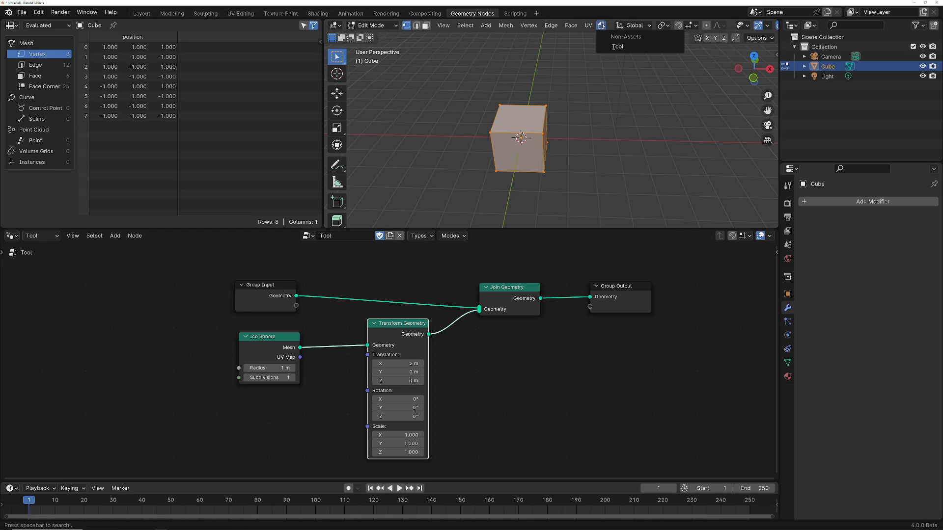
{"action": "left_click", "coordinate": [617, 48]}
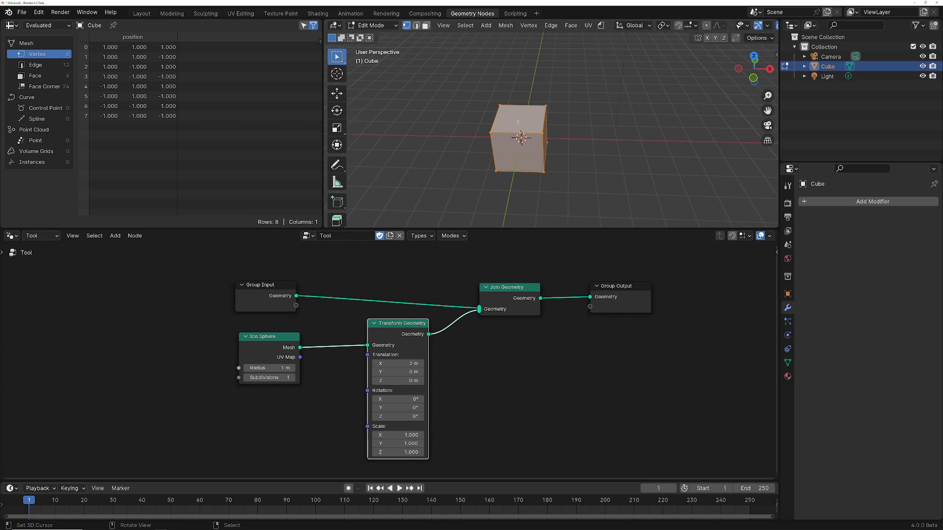
Rename the Tool node group to mon_outil.
{"action": "left_click", "coordinate": [339, 238]}
{"action": "type", "text": "mon outil"}
{"action": "key", "text": "Left"}
{"action": "key", "text": "Left"}
{"action": "key", "text": "Left"}
{"action": "key", "text": "BackSpace"}
{"action": "type", "text": "_"}
{"action": "key", "text": "Return"}
Run mon_outil on the cube and select one upper face of the added ico sphere in face select mode.
{"action": "left_click", "coordinate": [600, 28]}
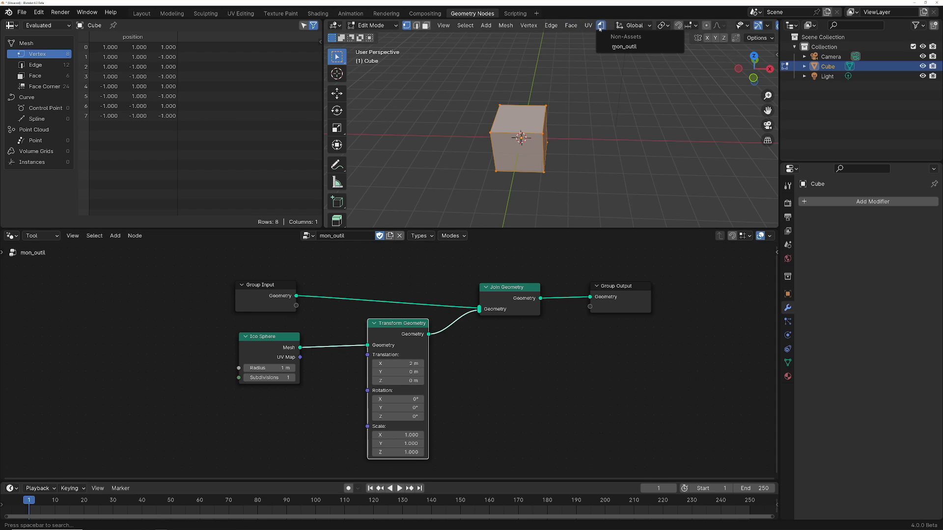
{"action": "left_click", "coordinate": [625, 47]}
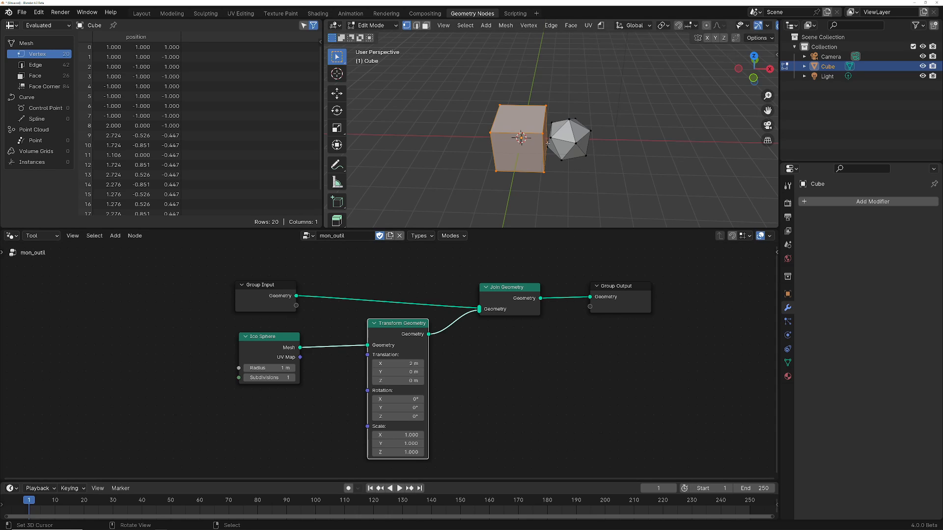
{"action": "key", "text": "3"}
{"action": "right_click", "coordinate": [566, 133]}
{"action": "right_click", "coordinate": [580, 128]}
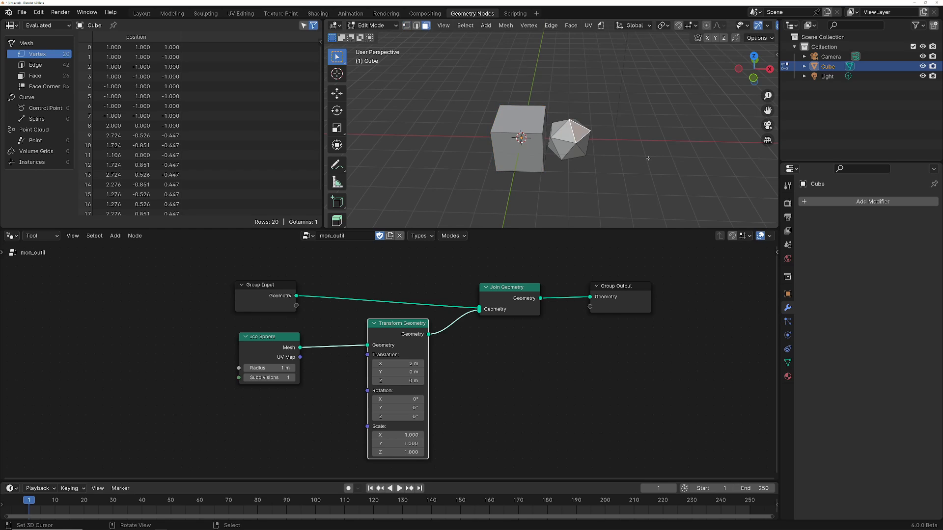
Extrude the selected ico sphere face outward and undo the extrusion.
{"action": "key", "text": "e"}
{"action": "left_click", "coordinate": [681, 121]}
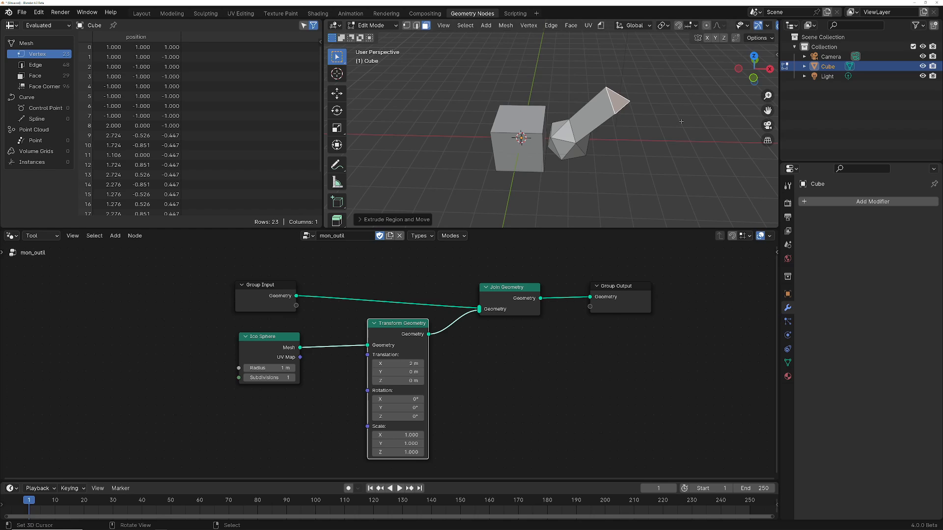
{"action": "key", "text": "ctrl+z"}
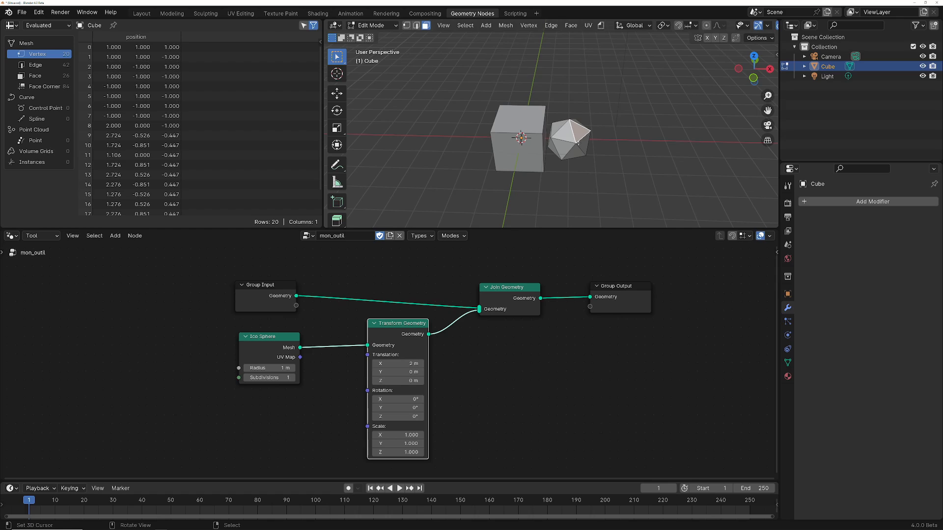
Select the whole linked ico sphere, try moving it along X, and undo back to the cube before the tool was run.
{"action": "key", "text": "l"}
{"action": "key", "text": "g"}
{"action": "key", "text": "x"}
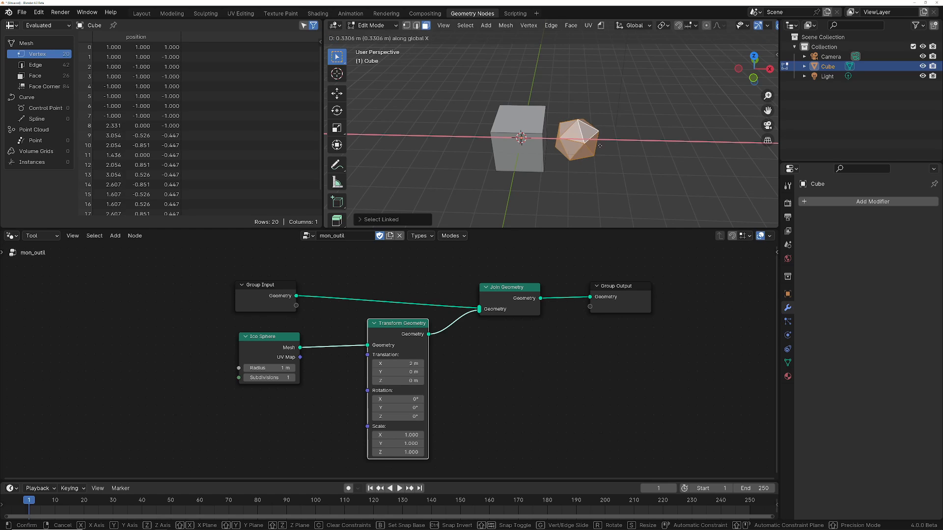
{"action": "key", "text": "Escape"}
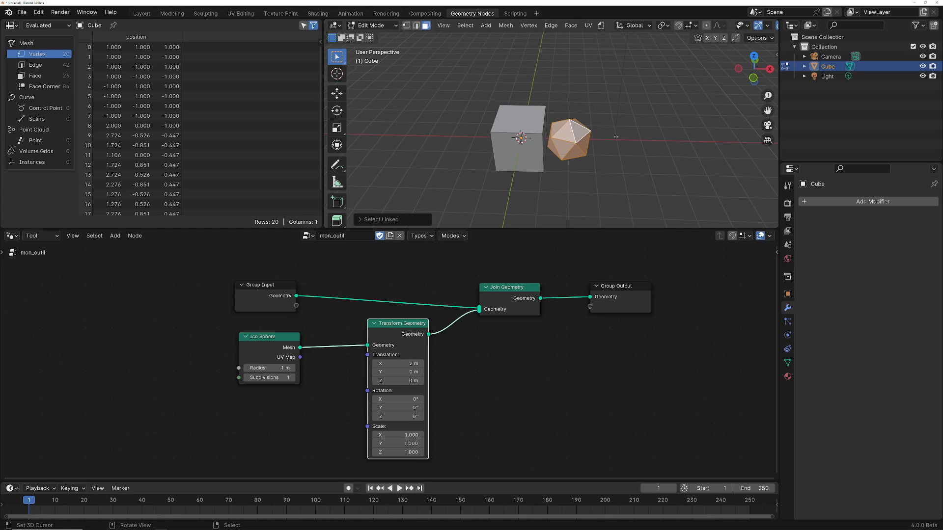
{"action": "key", "text": "ctrl+z"}
{"action": "key", "text": "ctrl+z"}
{"action": "key", "text": "ctrl+z"}
{"action": "key", "text": "ctrl+z"}
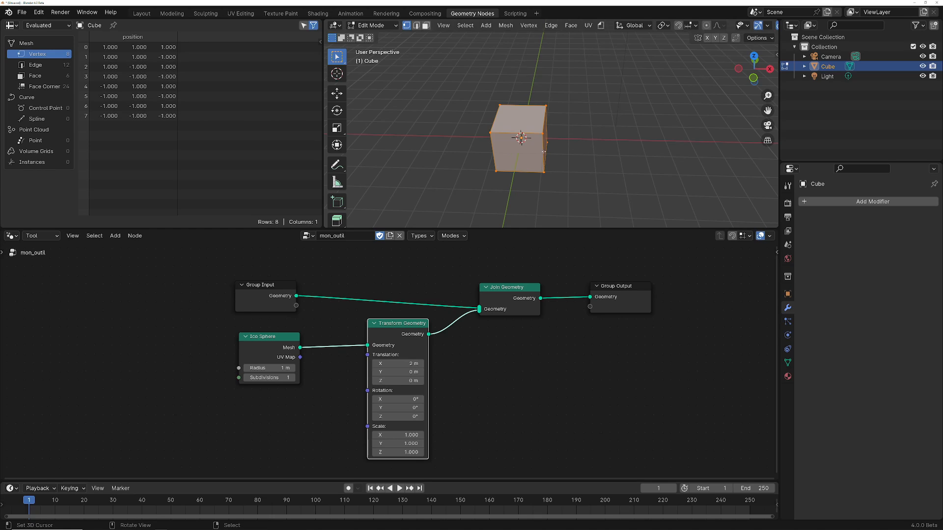
Run mon_outil on the cube again to add the ico sphere beside it.
{"action": "left_click", "coordinate": [605, 26]}
{"action": "left_click", "coordinate": [601, 25]}
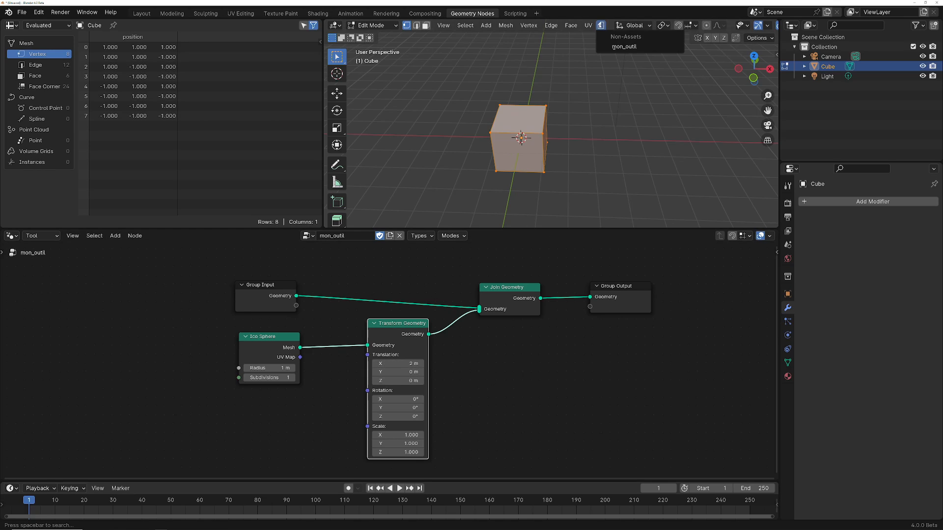
{"action": "left_click", "coordinate": [621, 45]}
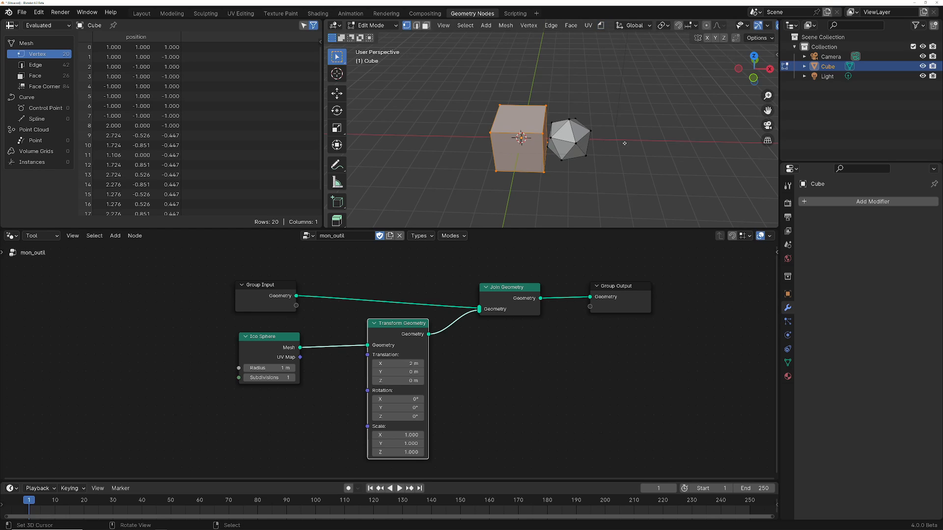
Set the Transform Geometry node's Translation X to 4 m and run mon_outil again on the mesh.
{"action": "left_click", "coordinate": [397, 363]}
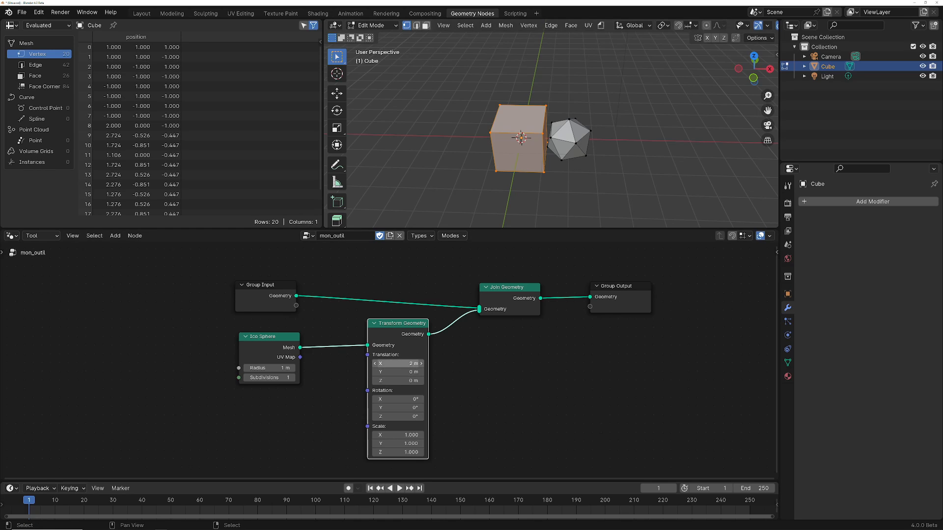
{"action": "type", "text": "4"}
{"action": "key", "text": "Return"}
{"action": "left_click", "coordinate": [600, 25]}
{"action": "left_click", "coordinate": [613, 49]}
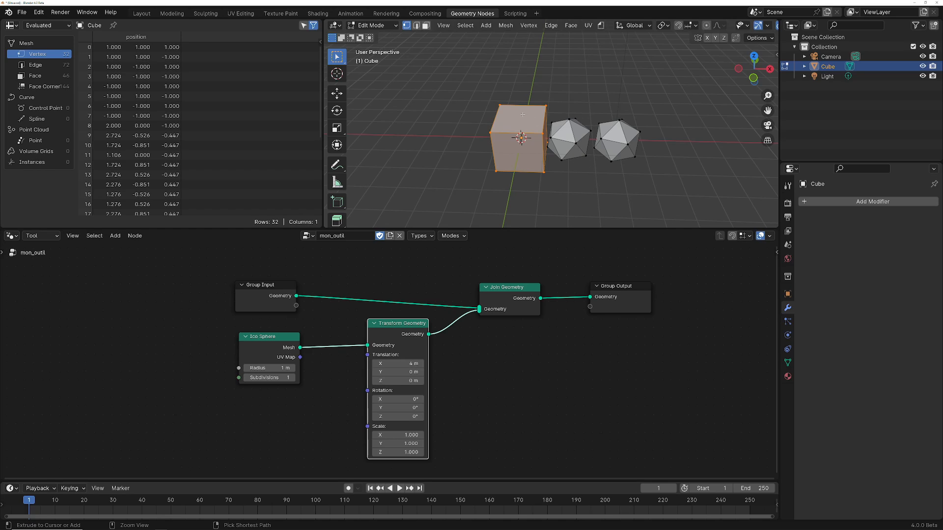
Try a centred loop cut around the cube with the number of cuts set to 4, and undo it.
{"action": "key", "text": "ctrl+r"}
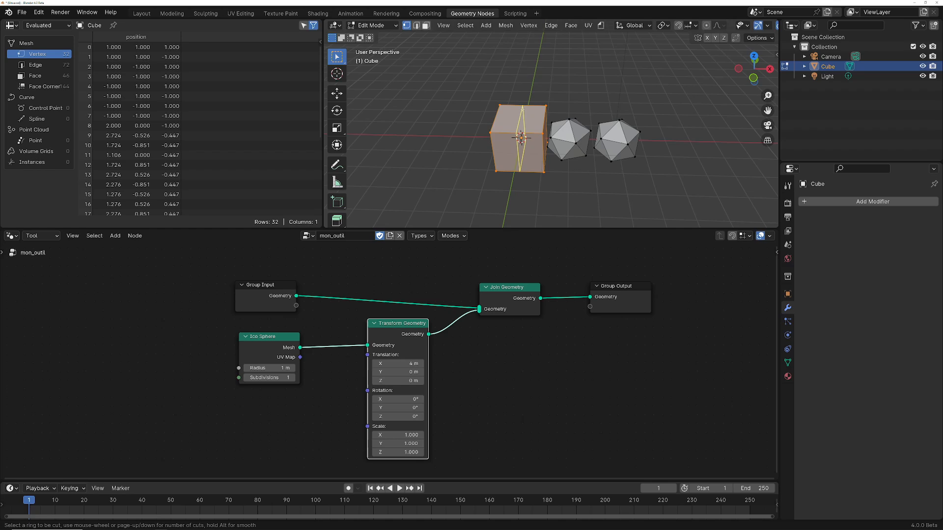
{"action": "left_click", "coordinate": [520, 114]}
{"action": "right_click", "coordinate": [520, 113]}
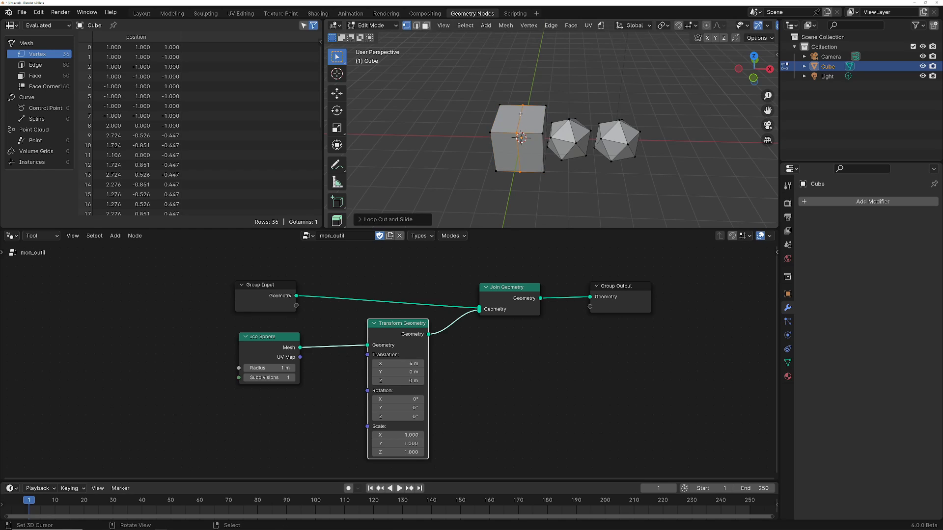
{"action": "left_click", "coordinate": [360, 219]}
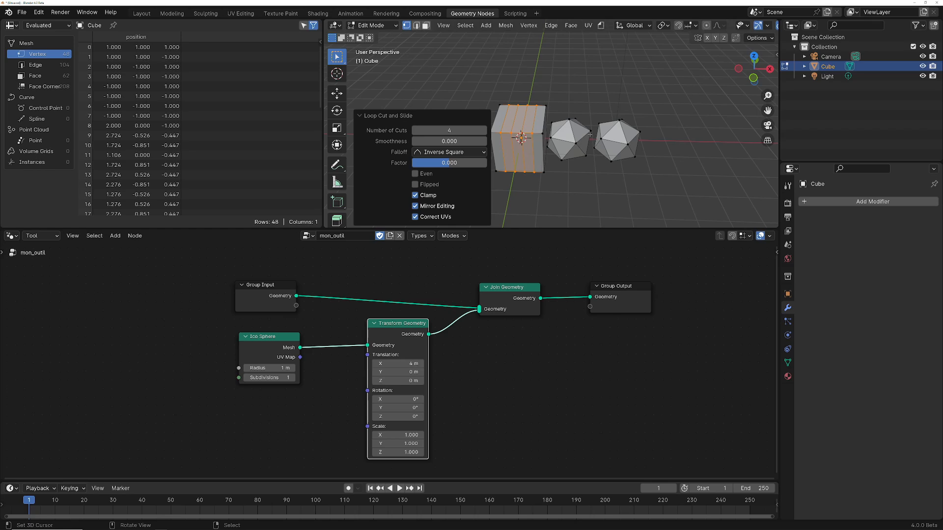
{"action": "left_click", "coordinate": [576, 143]}
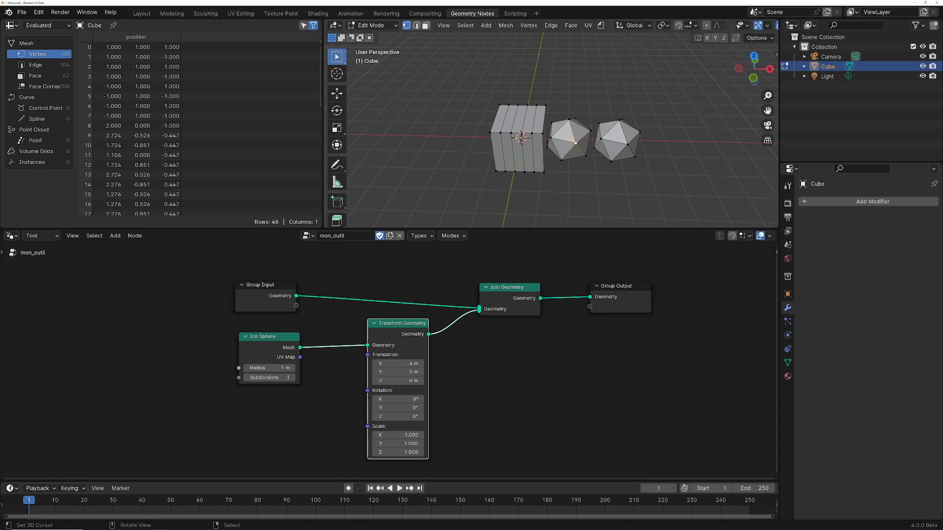
{"action": "key", "text": "ctrl+z"}
{"action": "key", "text": "ctrl+z"}
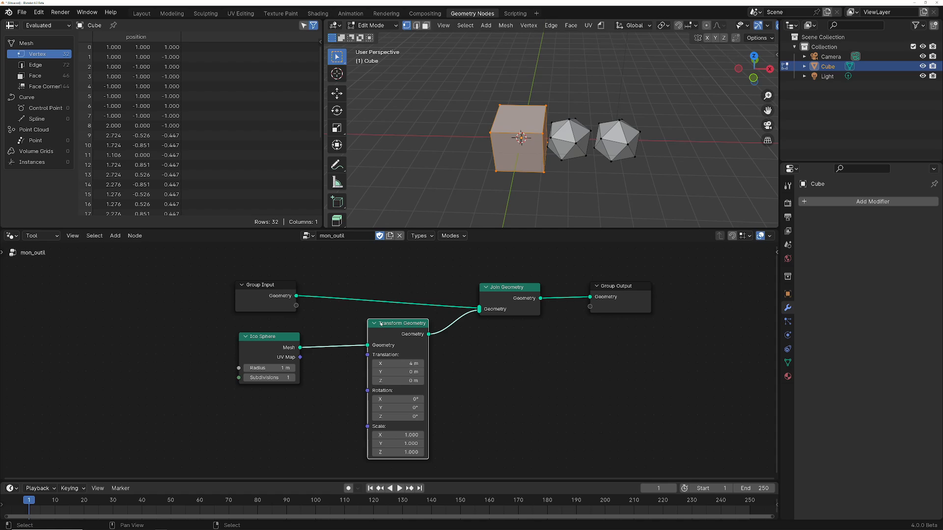
Move the Ico Sphere node aside and expose the Transform Geometry node's Translation as a new Group Input socket.
{"action": "middle_click_drag", "start_coordinate": [479, 334], "coordinate": [495, 362]}
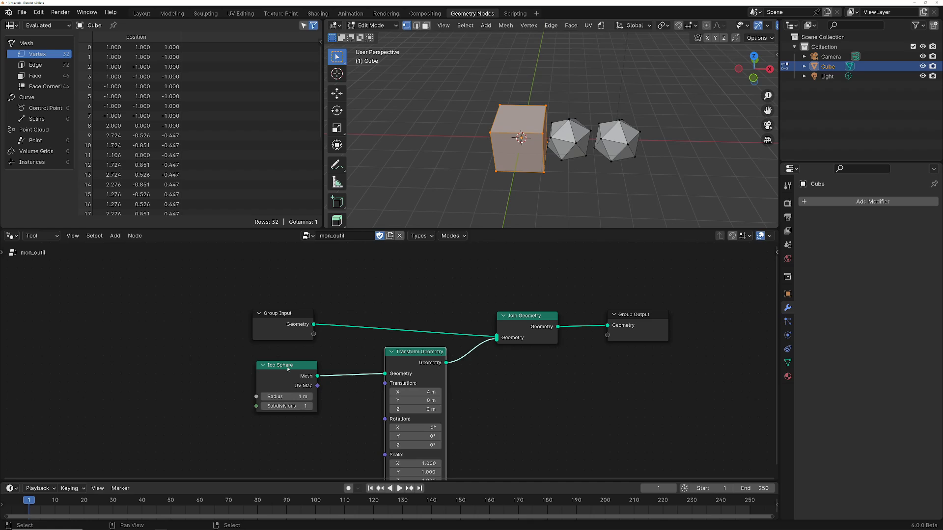
{"action": "left_click_drag", "start_coordinate": [288, 369], "coordinate": [229, 377]}
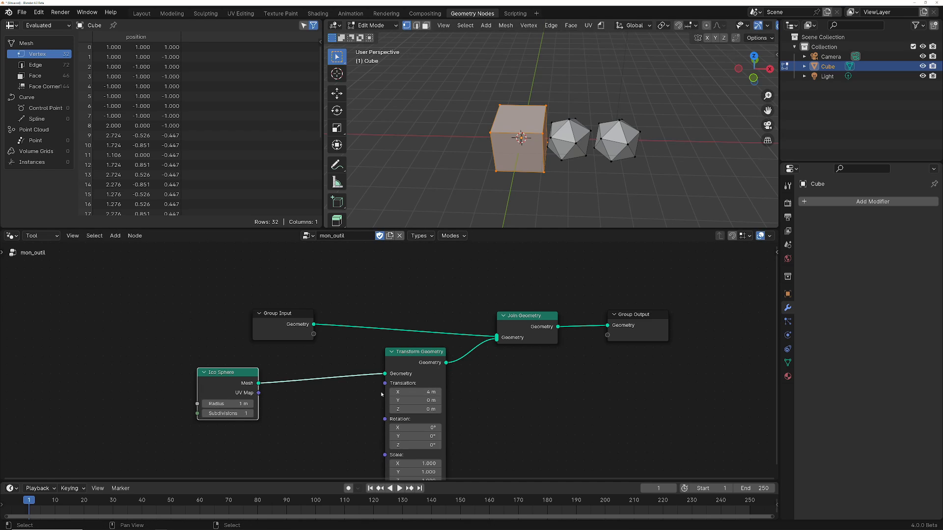
{"action": "left_click_drag", "start_coordinate": [385, 383], "coordinate": [314, 337]}
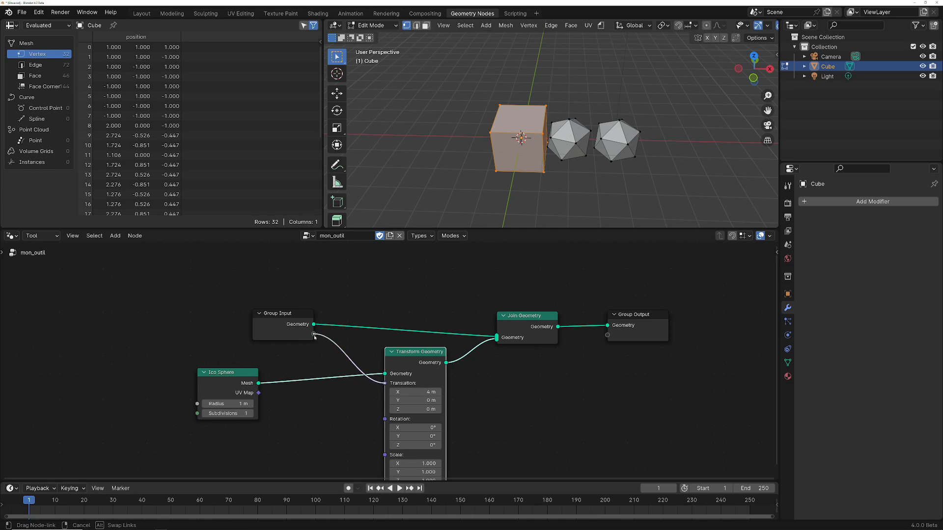
{"action": "left_click_drag", "start_coordinate": [314, 338], "coordinate": [302, 333]}
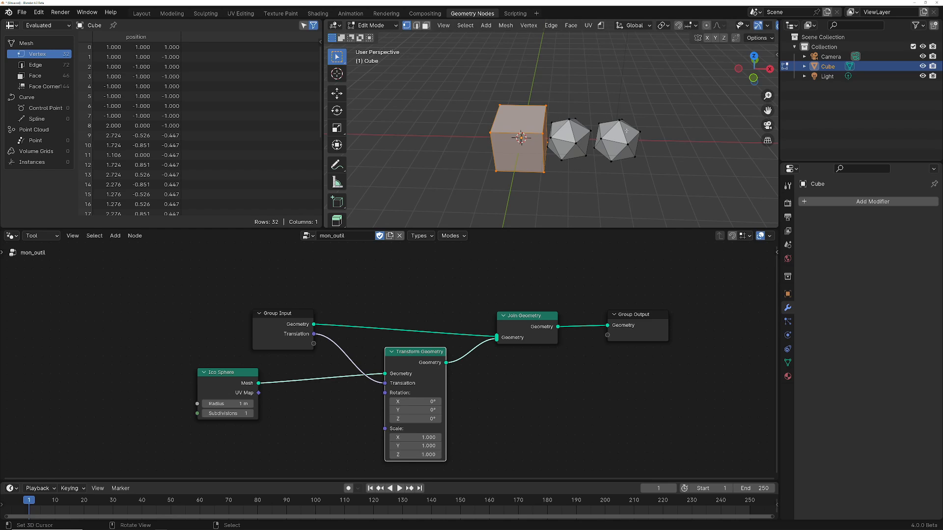
Delete the vertices of both ico spheres from the mesh, keeping only the cube.
{"action": "key", "text": "alt+a"}
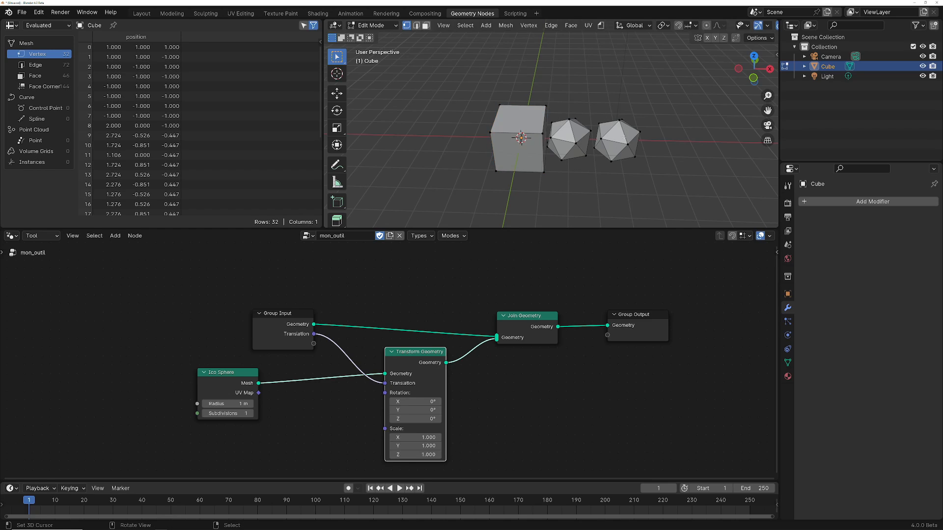
{"action": "key", "text": "l"}
{"action": "key", "text": "x"}
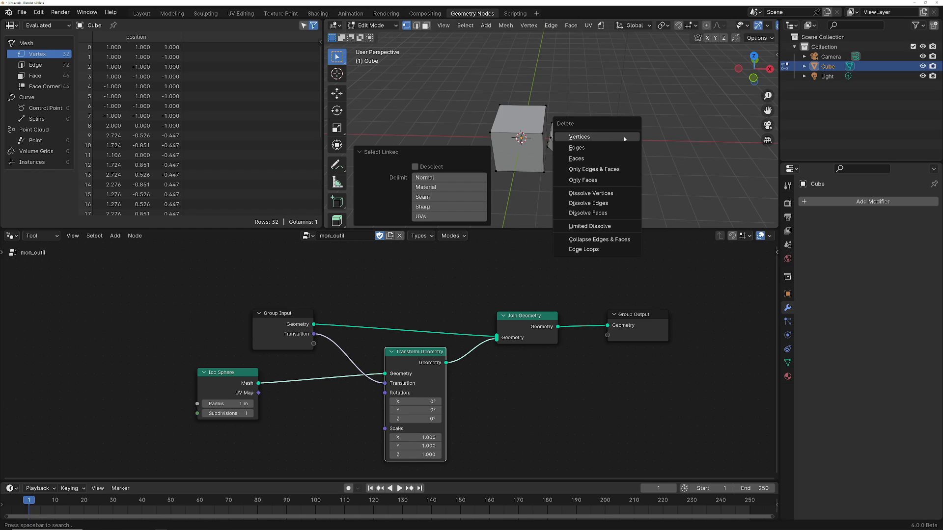
{"action": "left_click", "coordinate": [624, 138]}
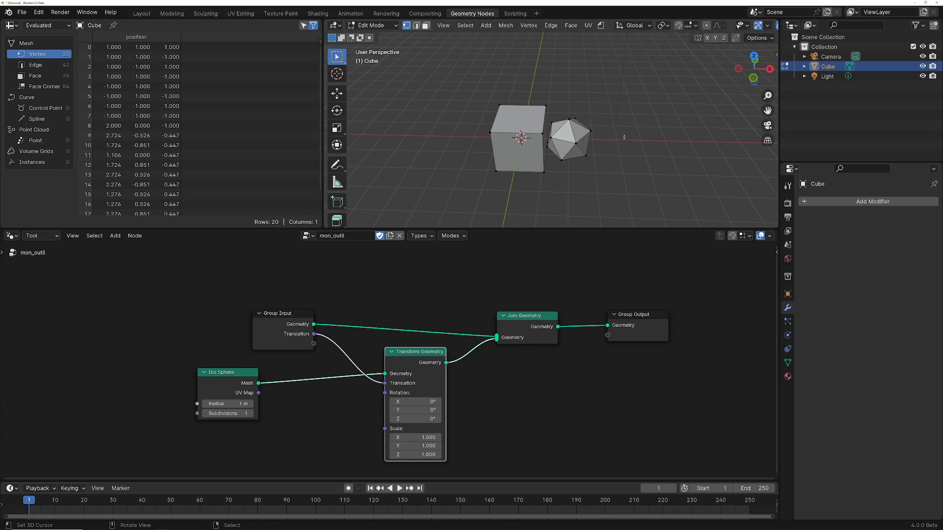
{"action": "key", "text": "l"}
{"action": "key", "text": "x"}
{"action": "left_click", "coordinate": [582, 142]}
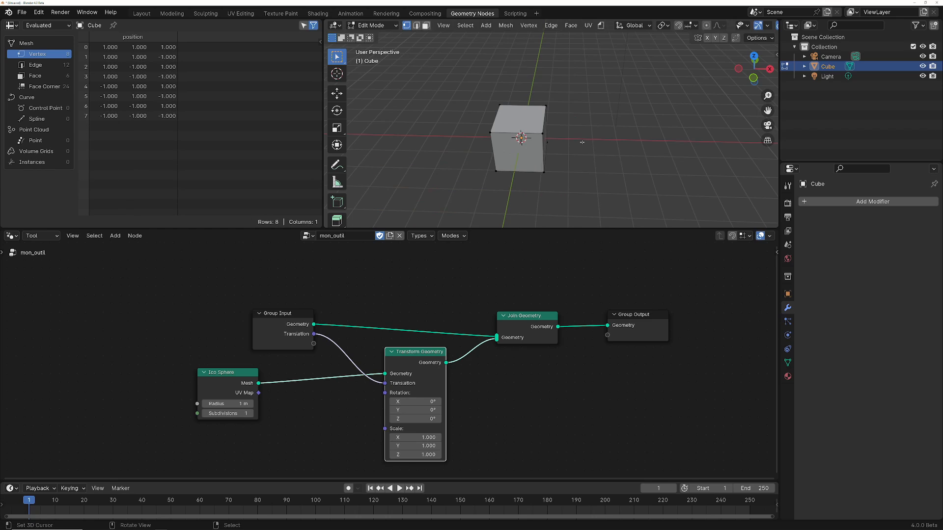
Run mon_outil on the cube with the exposed Translation input and collapse its operation settings.
{"action": "left_click", "coordinate": [601, 25]}
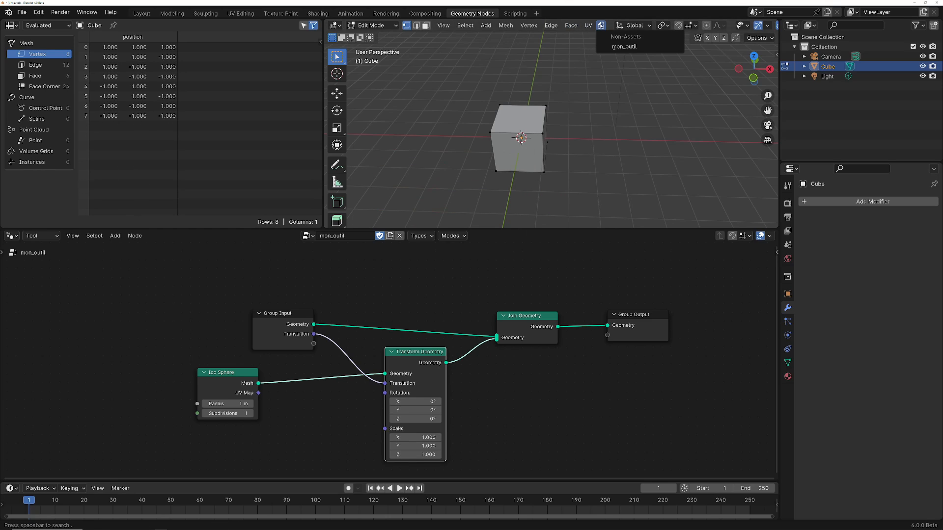
{"action": "left_click", "coordinate": [627, 45]}
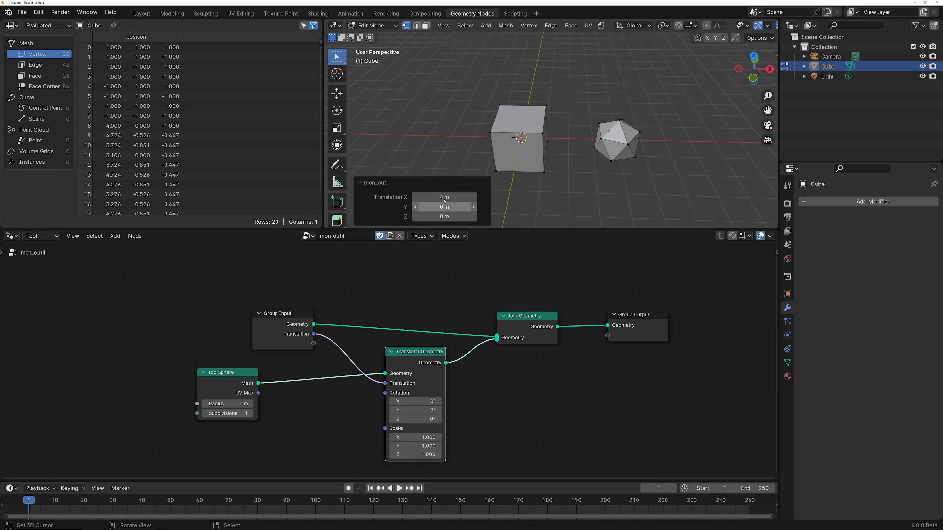
{"action": "left_click", "coordinate": [360, 183]}
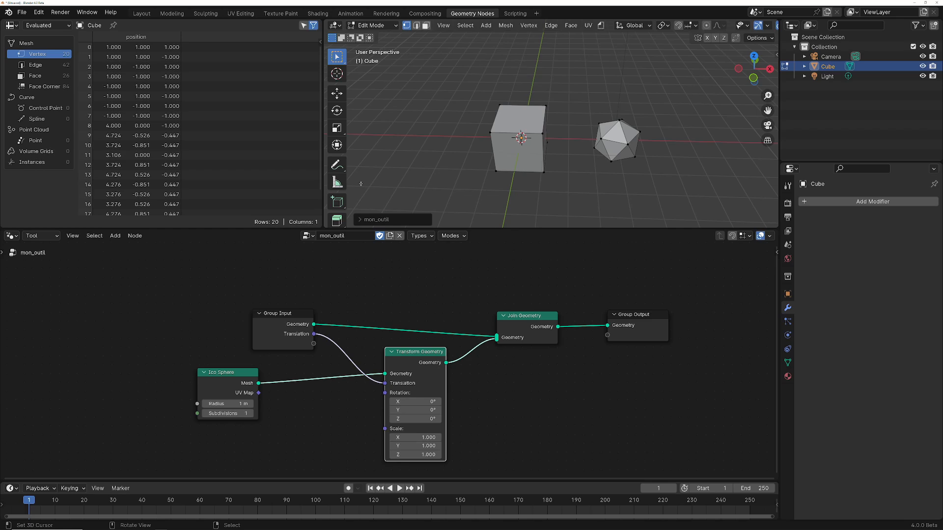
Set the mon_outil operation's Translation X to 2 m and Z to 1 m, and select a corner vertex of the cube.
{"action": "left_click", "coordinate": [360, 221]}
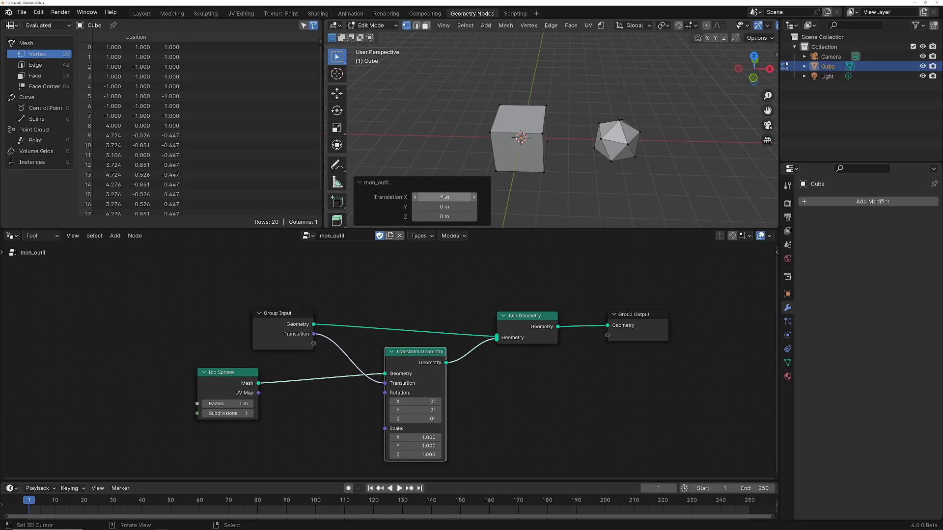
{"action": "left_click_drag", "start_coordinate": [414, 197], "coordinate": [425, 197]}
{"action": "left_click_drag", "start_coordinate": [441, 197], "coordinate": [445, 196]}
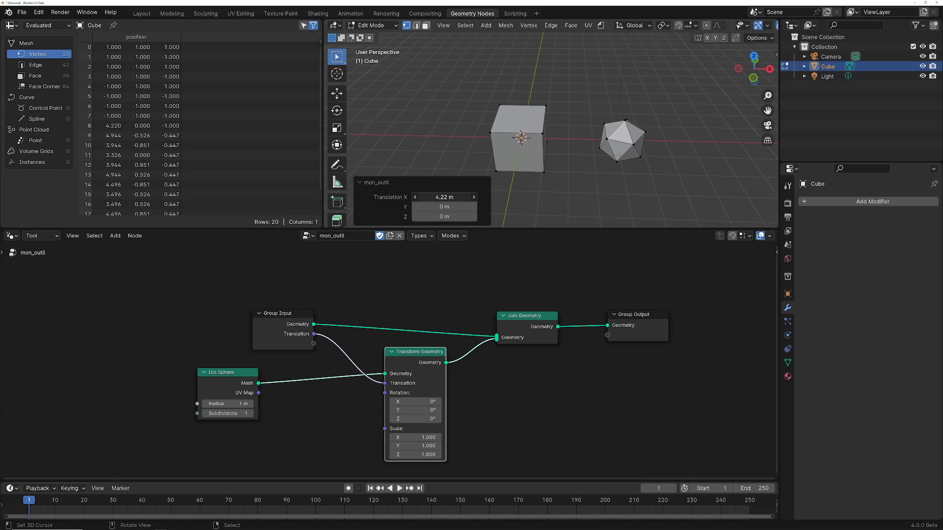
{"action": "left_click", "coordinate": [445, 197]}
{"action": "type", "text": "2"}
{"action": "key", "text": "Return"}
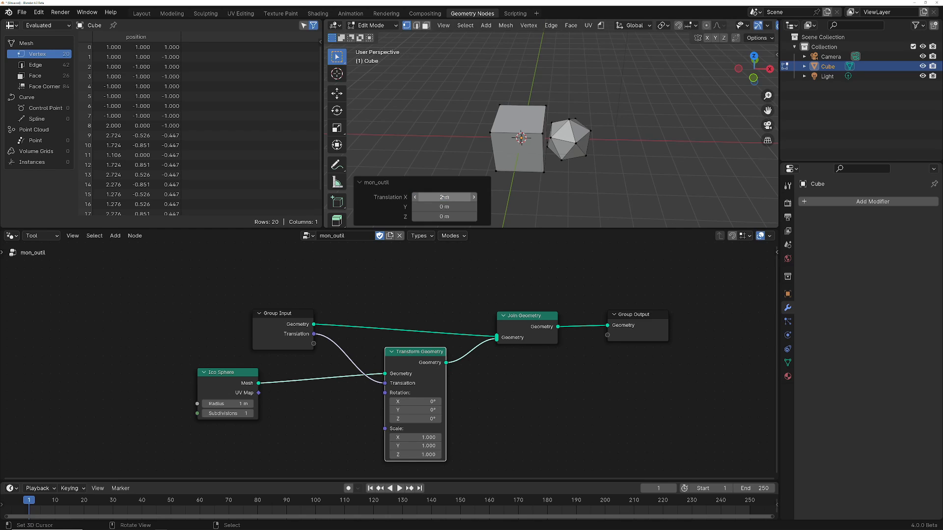
{"action": "left_click", "coordinate": [447, 217]}
{"action": "type", "text": "1"}
{"action": "key", "text": "Return"}
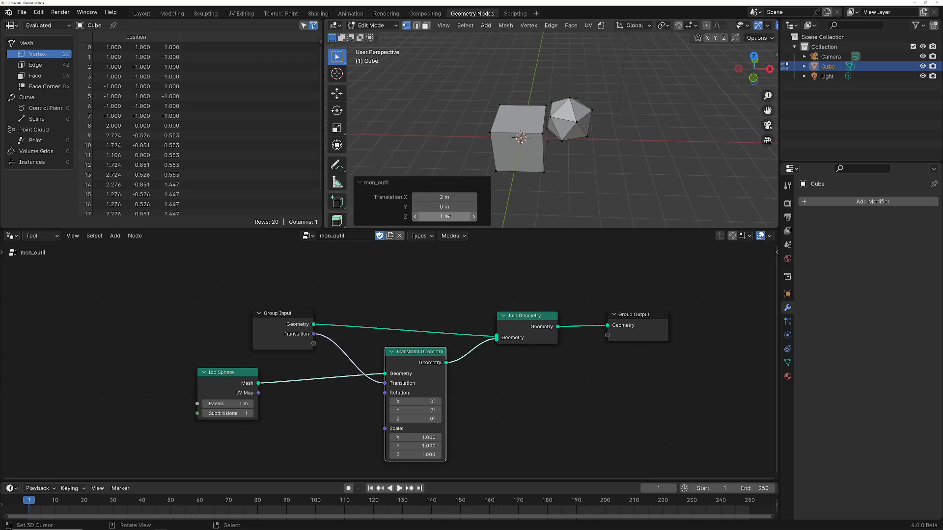
{"action": "middle_click_drag", "start_coordinate": [564, 157], "coordinate": [599, 166]}
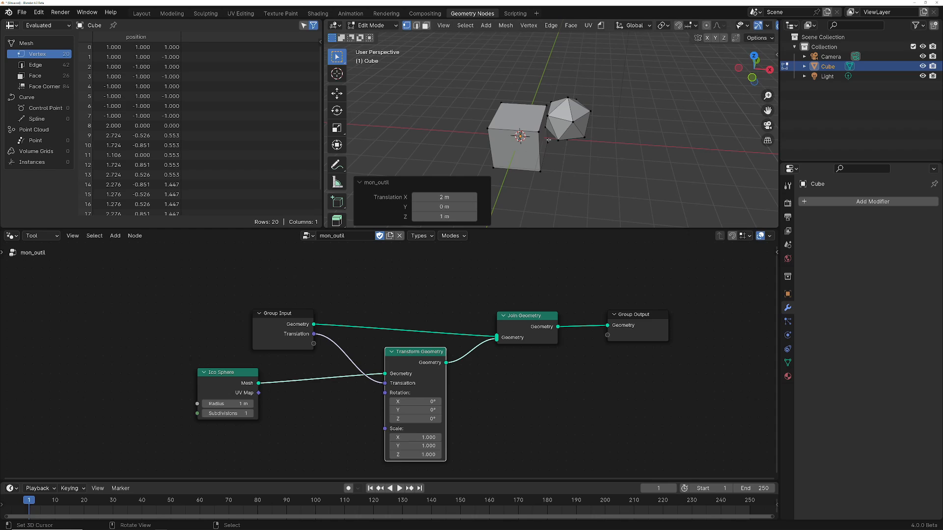
{"action": "left_click", "coordinate": [489, 127]}
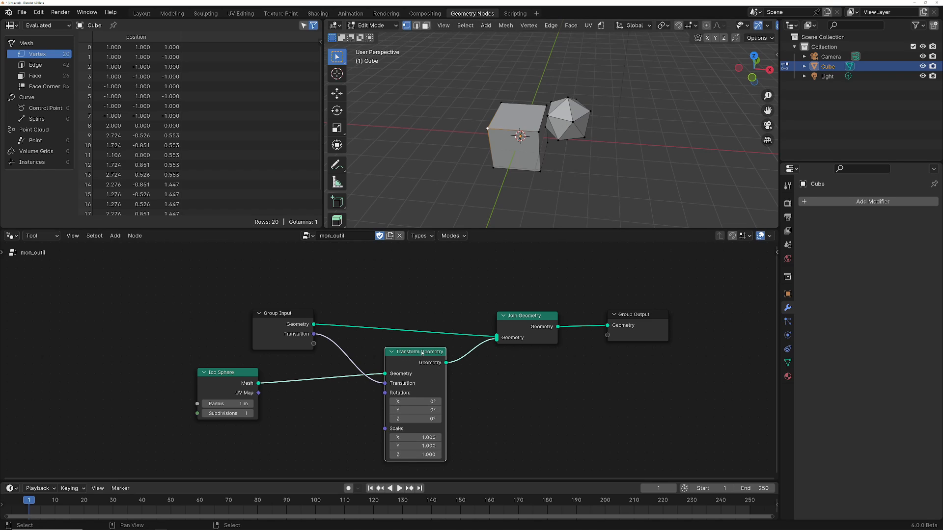
Expose the Transform Geometry node's Rotation as a new Group Input socket and run mon_outil again, collapsing its operation settings.
{"action": "left_click_drag", "start_coordinate": [421, 352], "coordinate": [429, 348]}
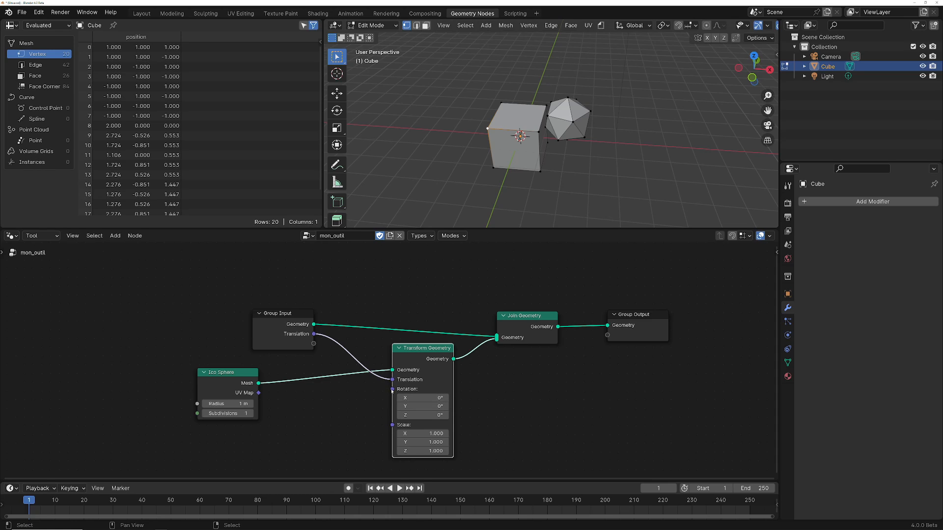
{"action": "left_click_drag", "start_coordinate": [392, 390], "coordinate": [313, 345]}
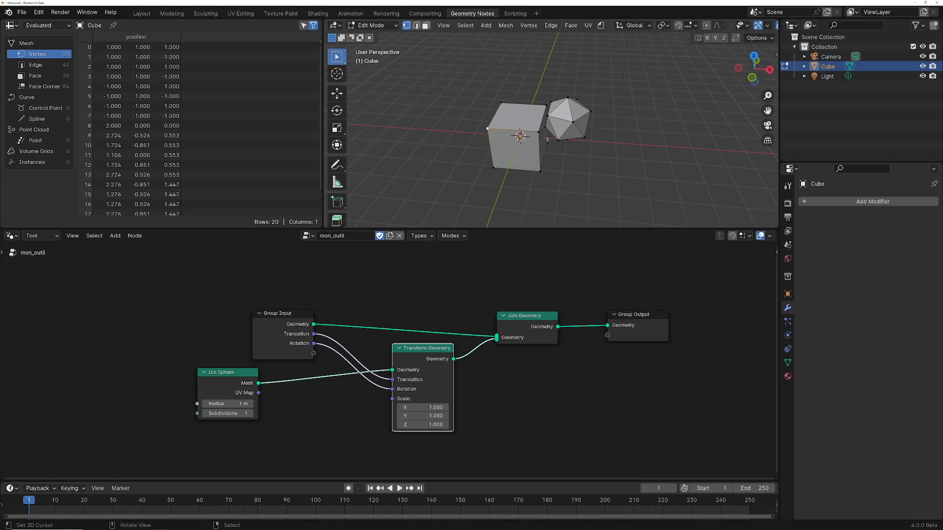
{"action": "left_click", "coordinate": [601, 26]}
{"action": "left_click", "coordinate": [638, 47]}
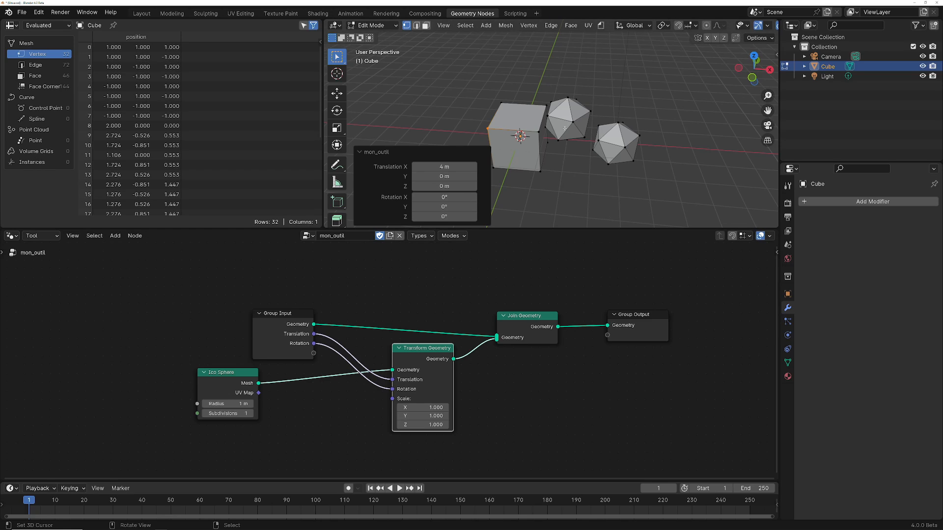
{"action": "left_click", "coordinate": [369, 153]}
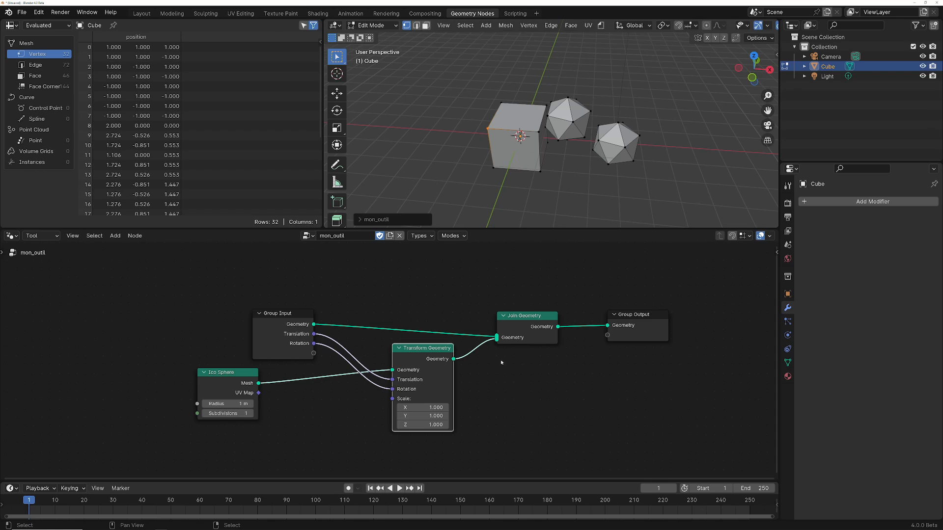
Move the Join Geometry node slightly upward in the mon_outil node tree and check the viewport's unassigned node tools.
{"action": "left_click_drag", "start_coordinate": [527, 322], "coordinate": [525, 308]}
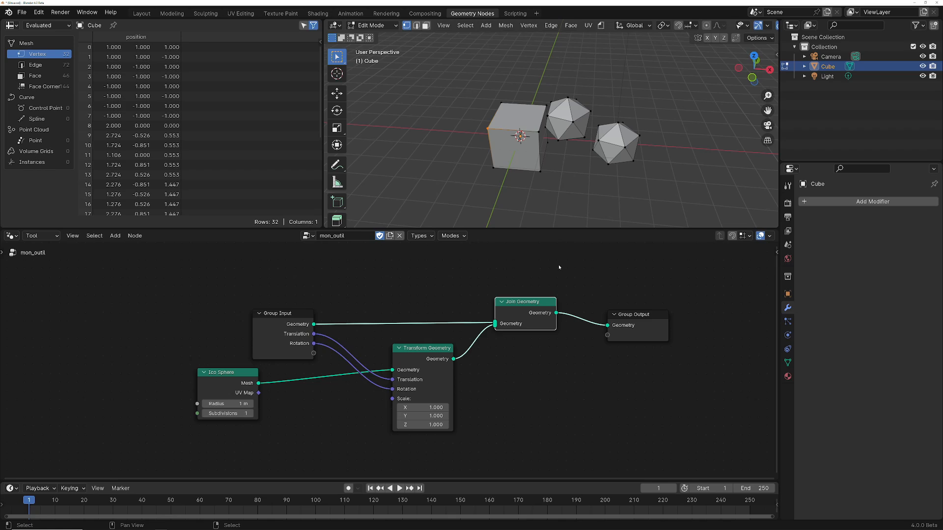
{"action": "left_click", "coordinate": [600, 27]}
{"action": "left_click", "coordinate": [600, 28]}
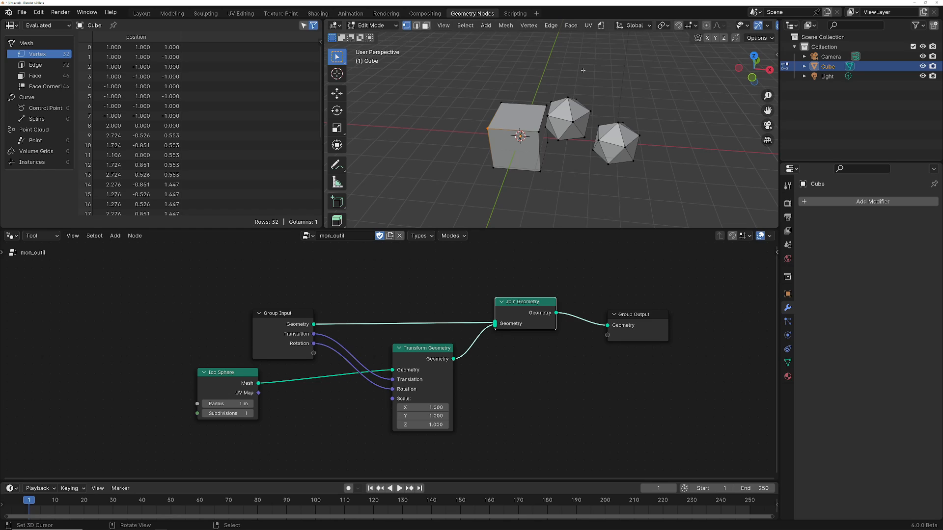
{"action": "left_click", "coordinate": [602, 26]}
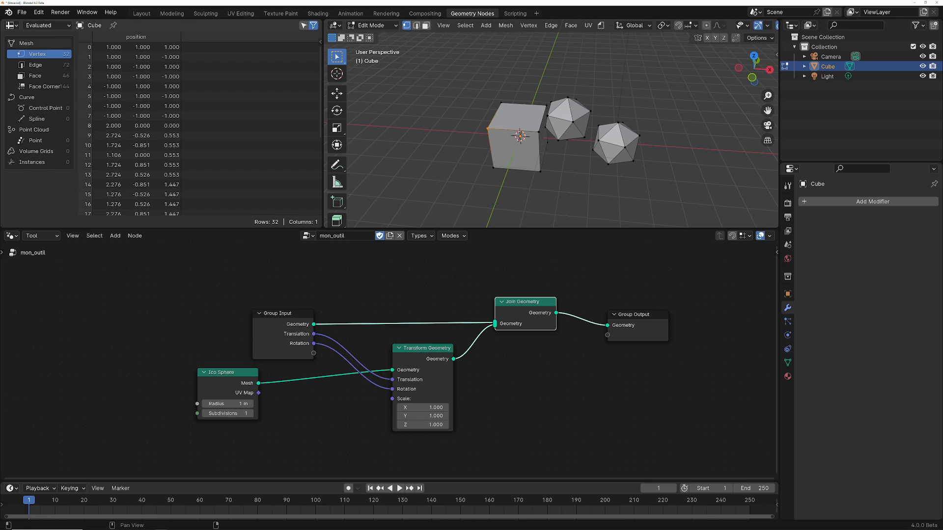
Switch the Spreadsheet area to the Asset Browser and browse the hair assets across all libraries.
{"action": "left_click", "coordinate": [12, 25]}
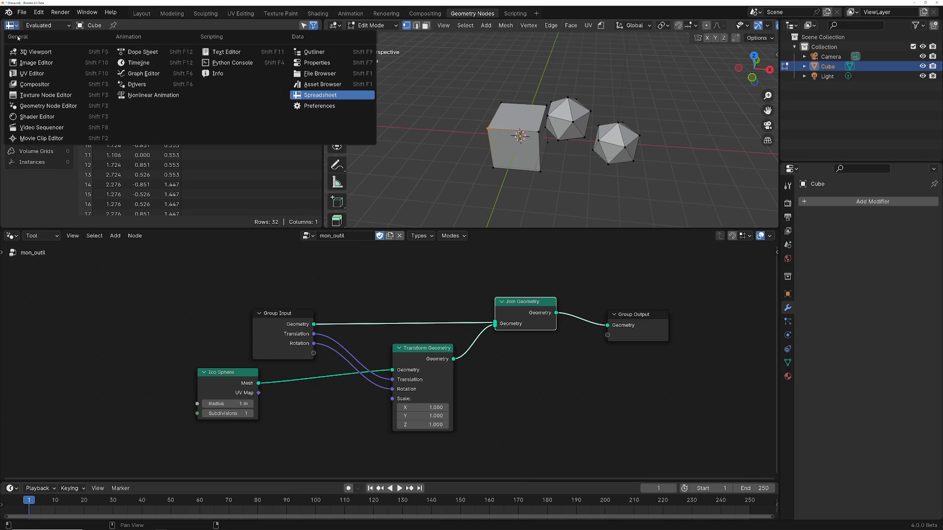
{"action": "left_click", "coordinate": [331, 84]}
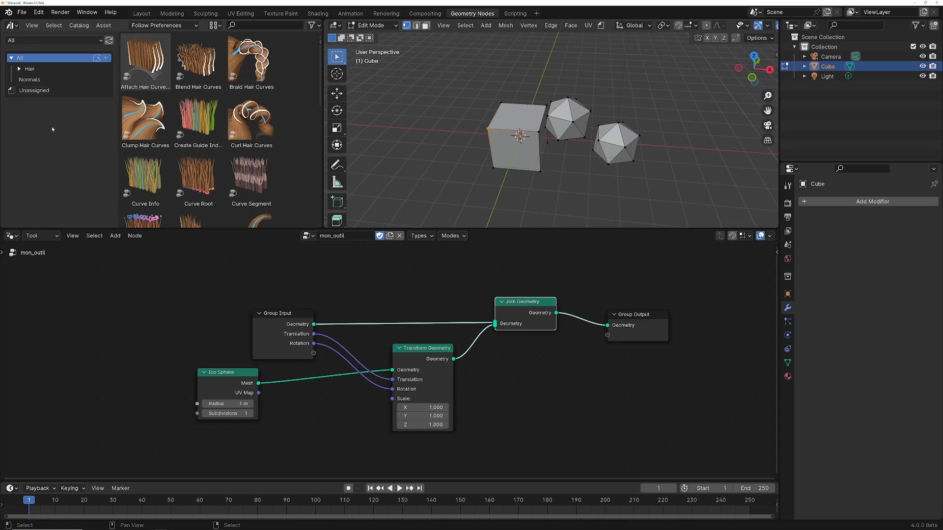
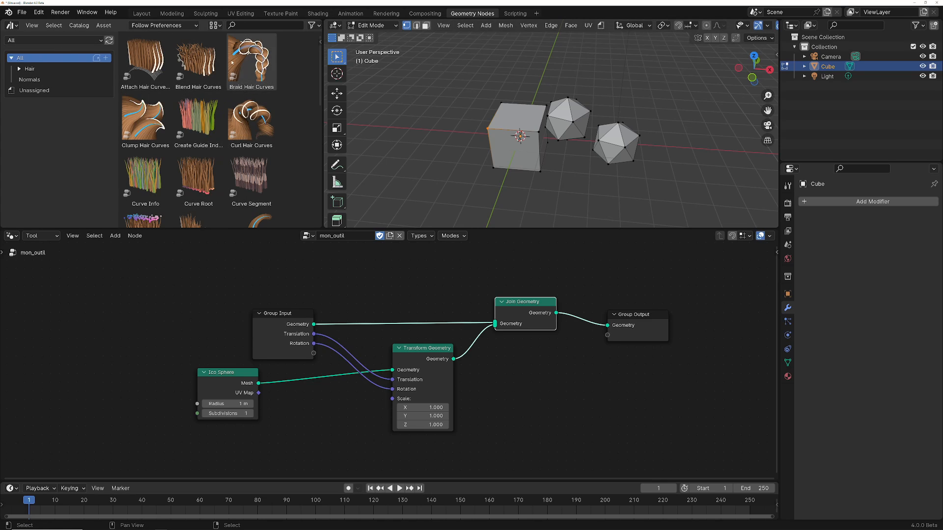
{"action": "scroll", "coordinate": [216, 108], "scroll_direction": "down", "scroll_amount": 3}
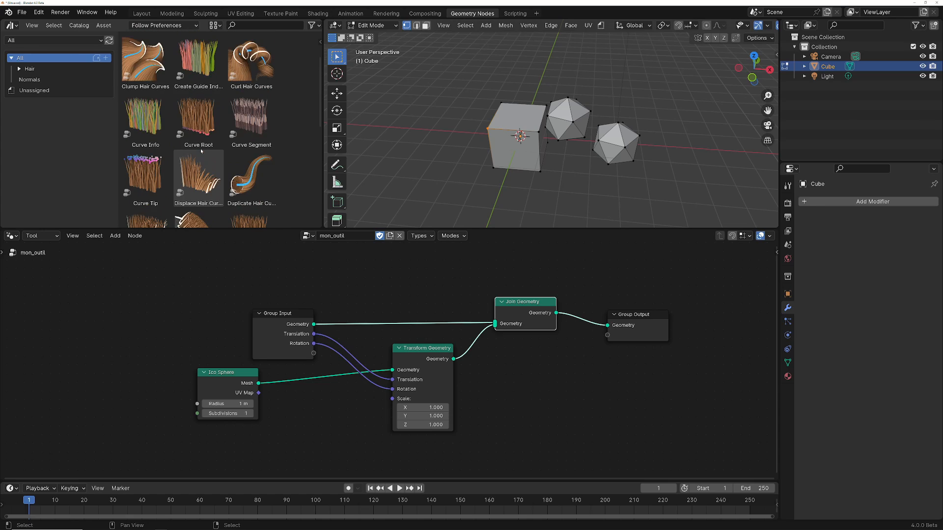
{"action": "scroll", "coordinate": [201, 148], "scroll_direction": "up", "scroll_amount": 3}
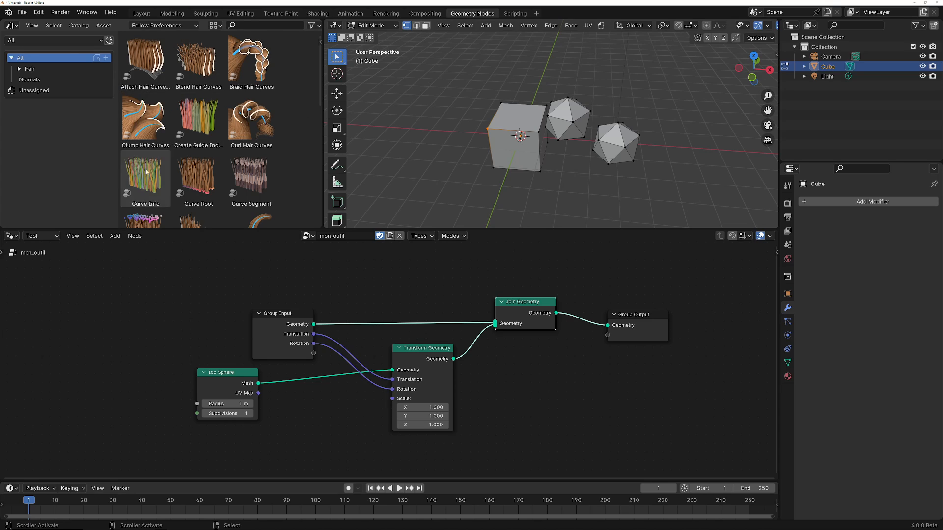
{"action": "scroll", "coordinate": [251, 138], "scroll_direction": "down", "scroll_amount": 5}
{"action": "scroll", "coordinate": [232, 144], "scroll_direction": "down", "scroll_amount": 10}
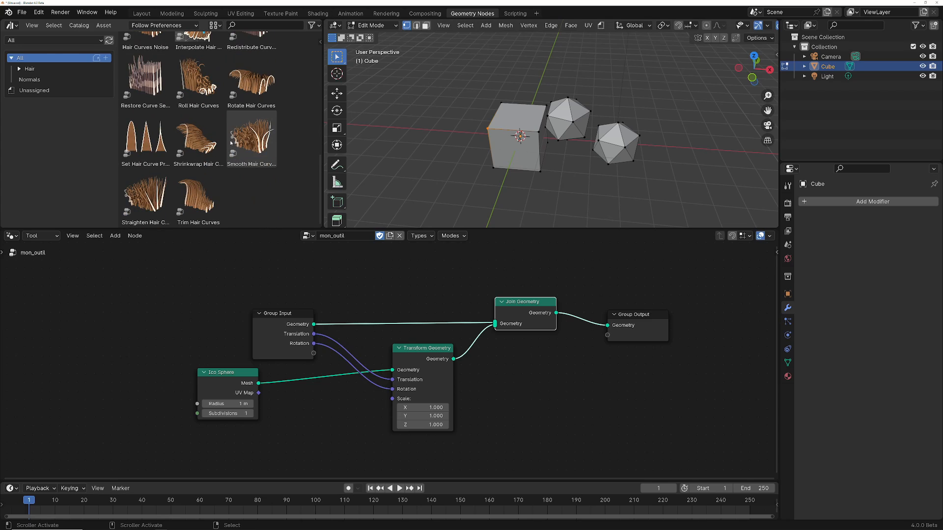
{"action": "scroll", "coordinate": [231, 143], "scroll_direction": "up", "scroll_amount": 15}
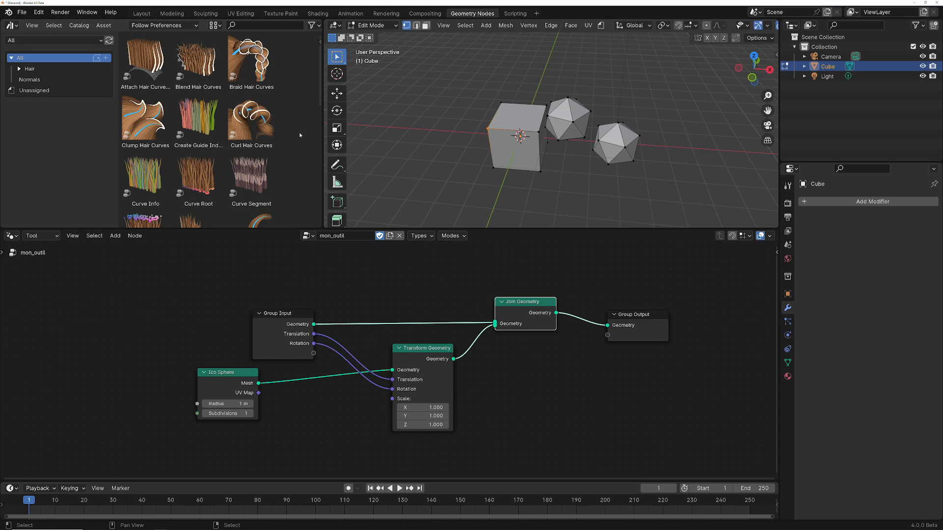
Limit the asset library to Current File and mark the mon_outil node group as an asset.
{"action": "left_click", "coordinate": [69, 40]}
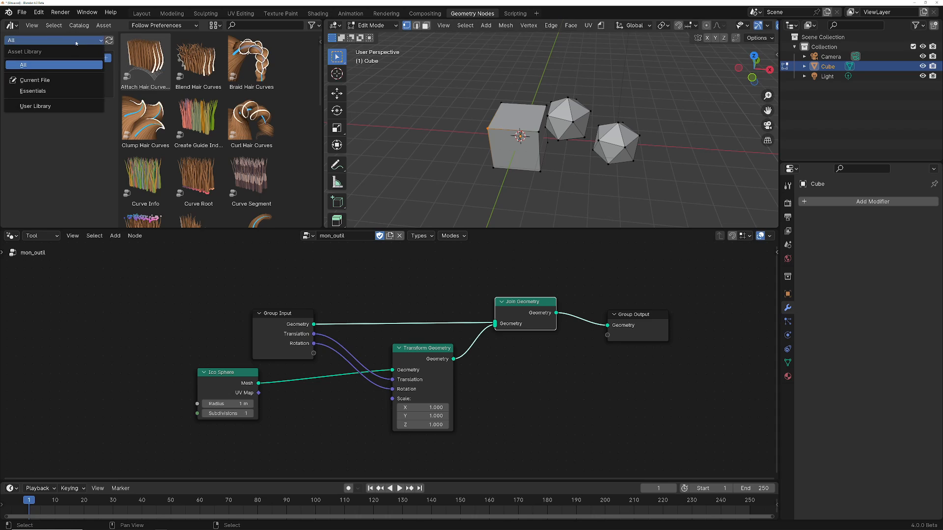
{"action": "left_click", "coordinate": [41, 81]}
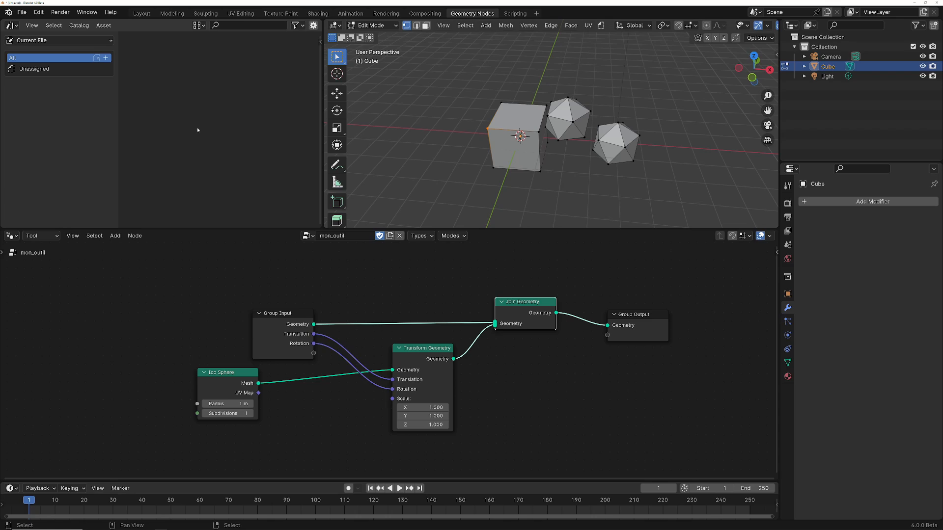
{"action": "right_click", "coordinate": [323, 239]}
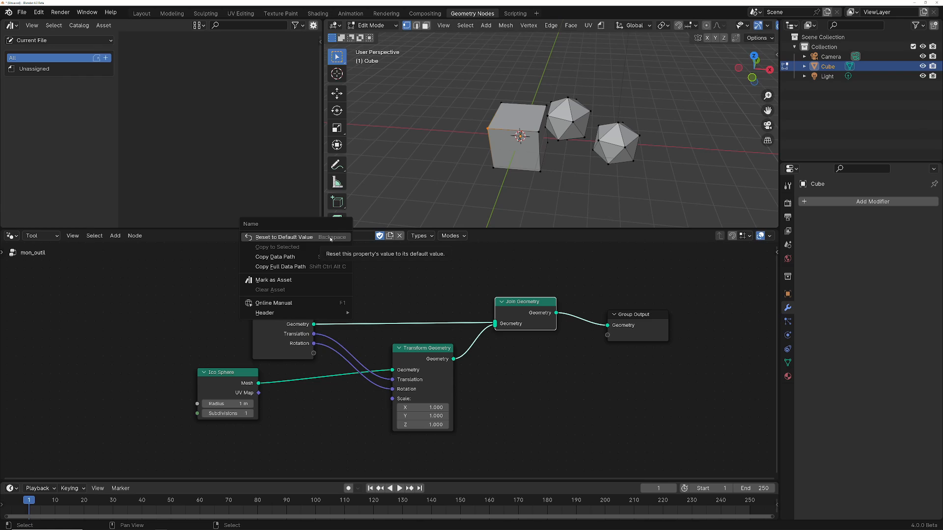
{"action": "left_click", "coordinate": [277, 281]}
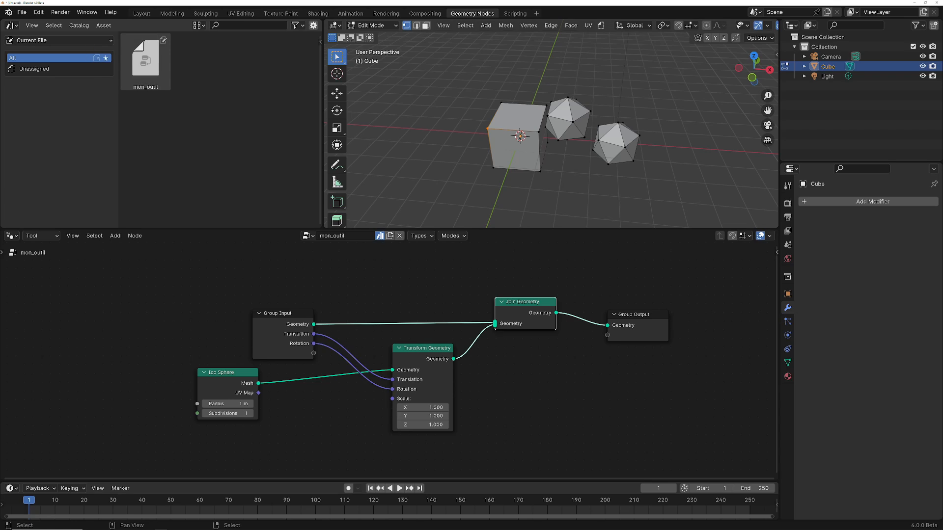
Create a new asset catalog in the current file and name it test.
{"action": "left_click", "coordinate": [106, 58]}
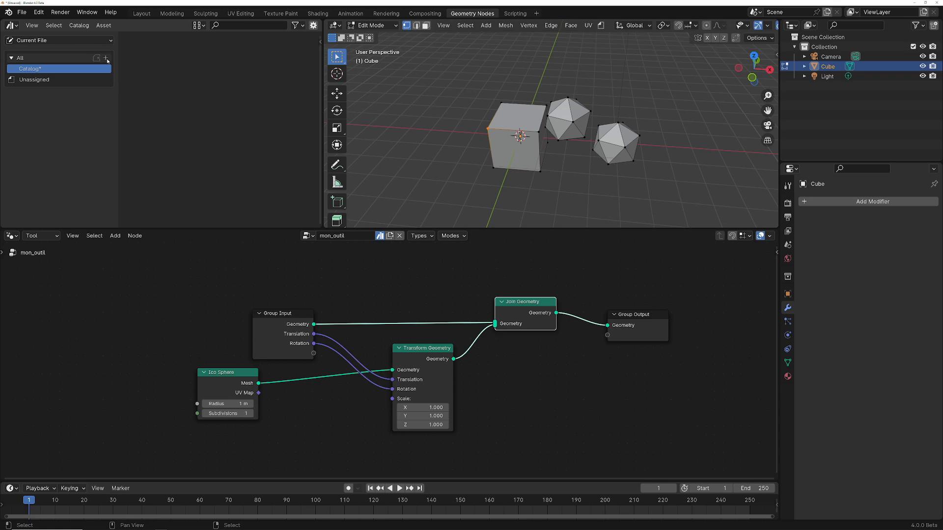
{"action": "double_click", "coordinate": [40, 71]}
{"action": "type", "text": "test"}
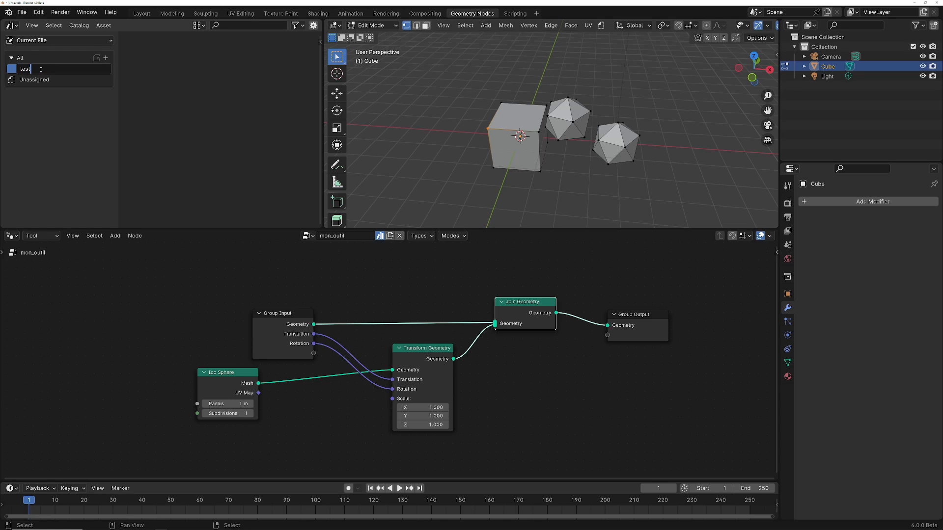
{"action": "key", "text": "Return"}
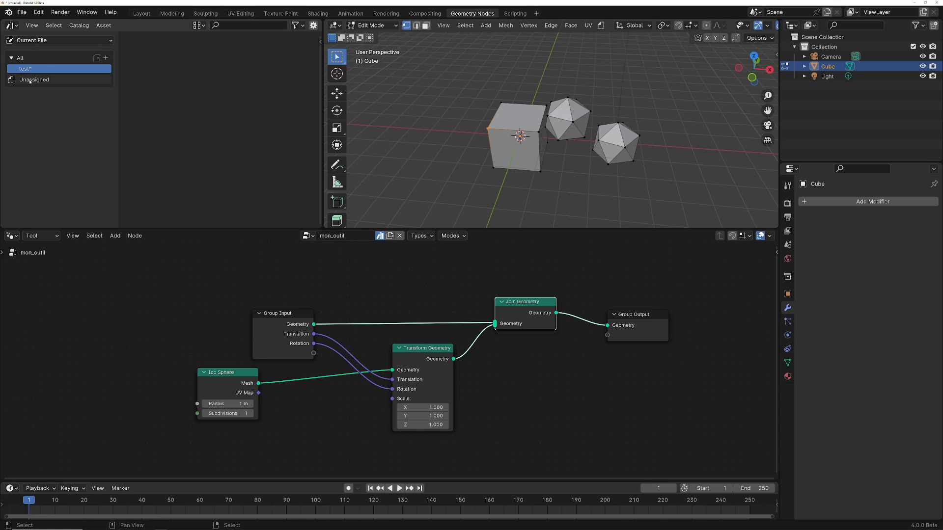
Move the mon_outil asset from Unassigned into the test catalog and show that catalog's contents.
{"action": "left_click", "coordinate": [33, 84]}
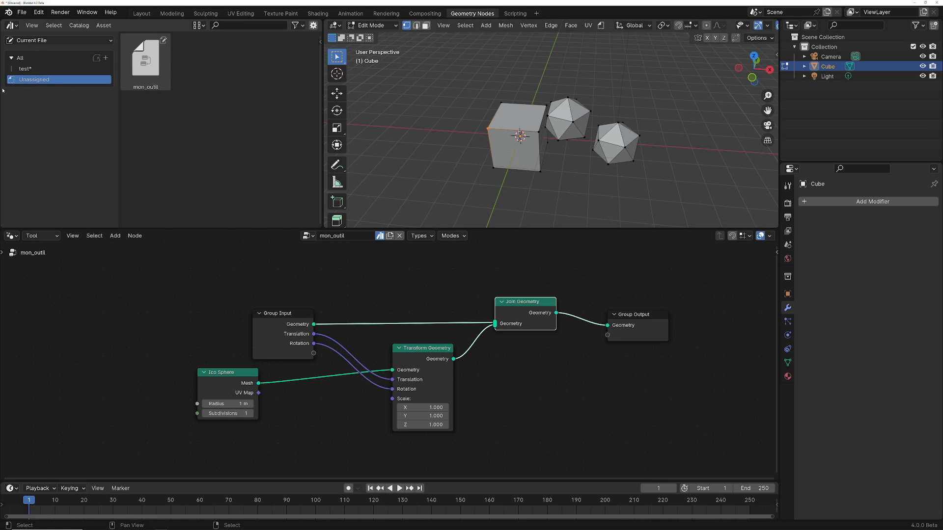
{"action": "left_click_drag", "start_coordinate": [151, 64], "coordinate": [28, 69]}
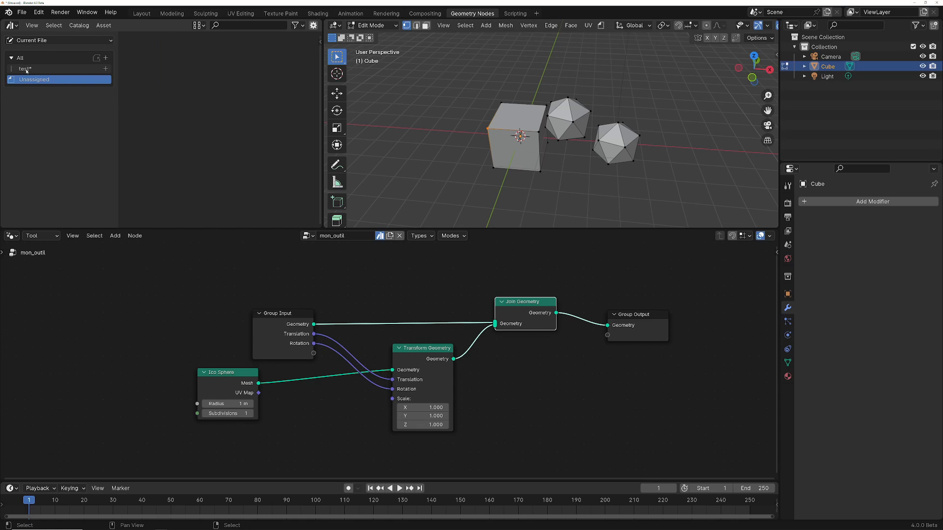
{"action": "left_click", "coordinate": [22, 70]}
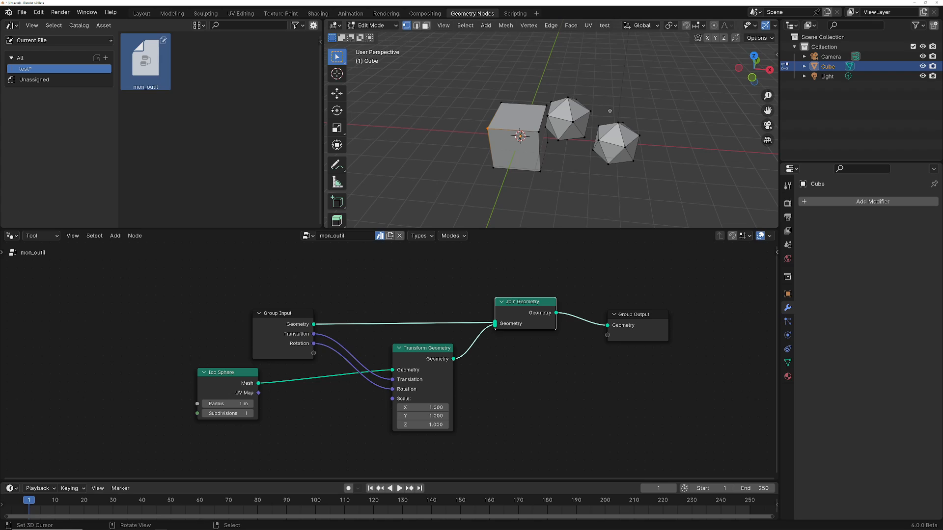
Check how the 3D viewport offers mon_outil under the test catalog, and look over the mesh primitives that can be added.
{"action": "left_click", "coordinate": [612, 29]}
{"action": "left_click", "coordinate": [604, 30]}
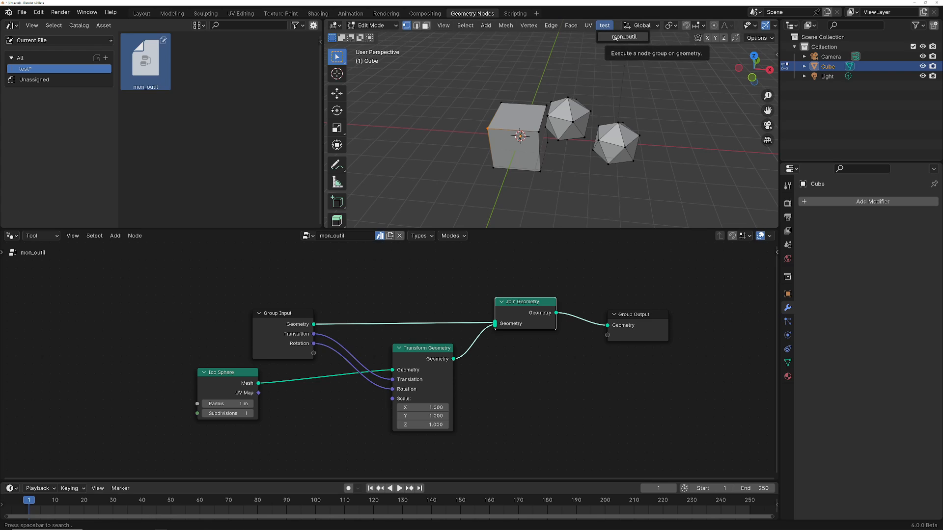
{"action": "left_click", "coordinate": [602, 34]}
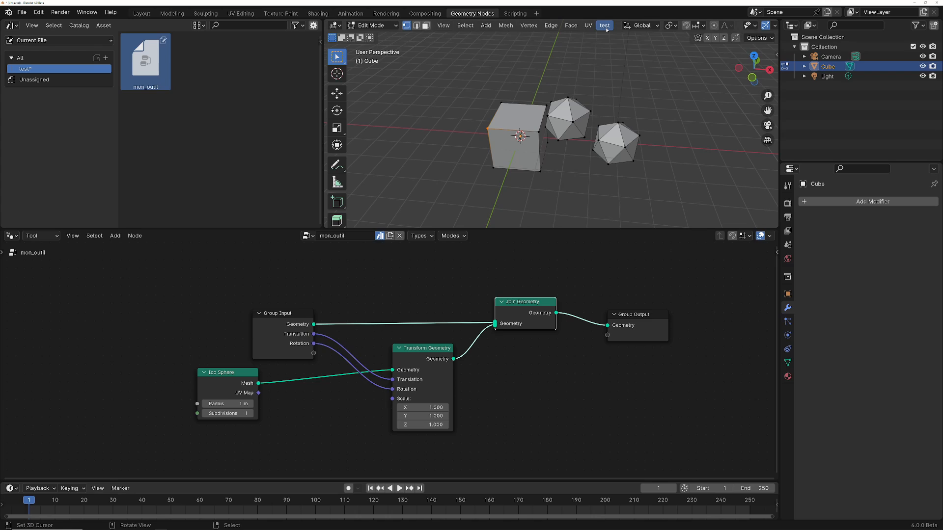
{"action": "left_click", "coordinate": [489, 29]}
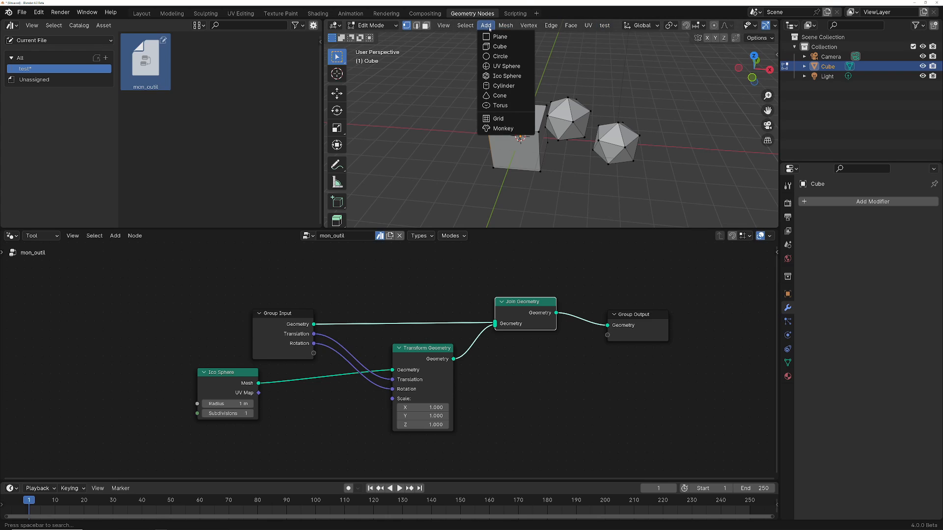
{"action": "left_click", "coordinate": [489, 28]}
{"action": "left_click", "coordinate": [486, 25]}
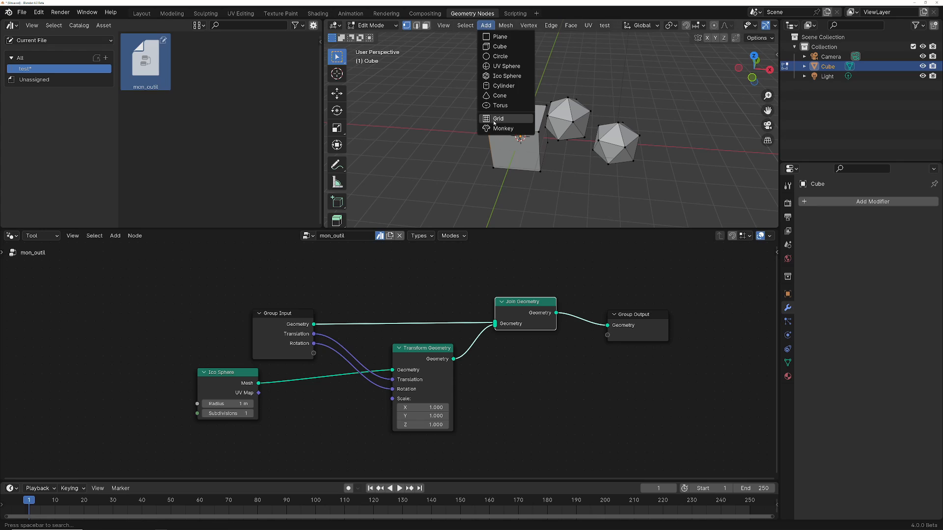
{"action": "left_click", "coordinate": [481, 29]}
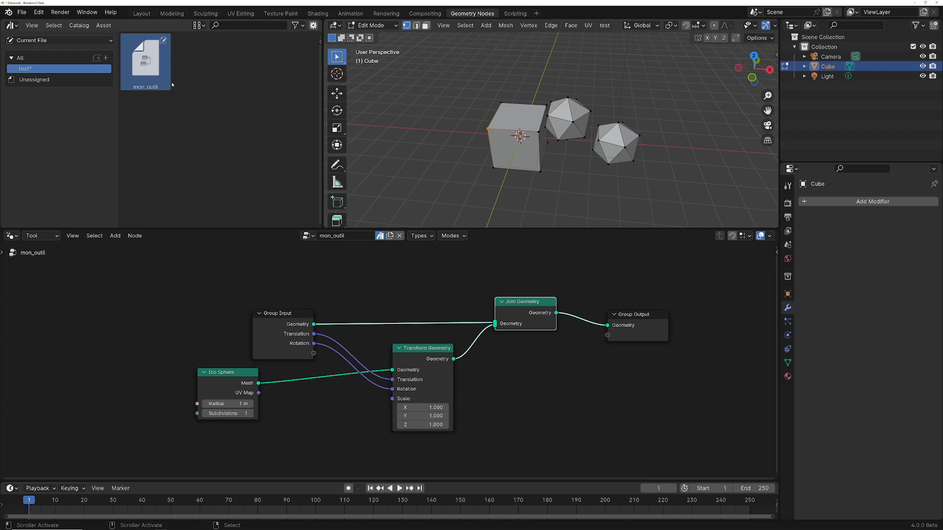
Create another asset catalog in the current file and name it Add.
{"action": "left_click", "coordinate": [105, 58]}
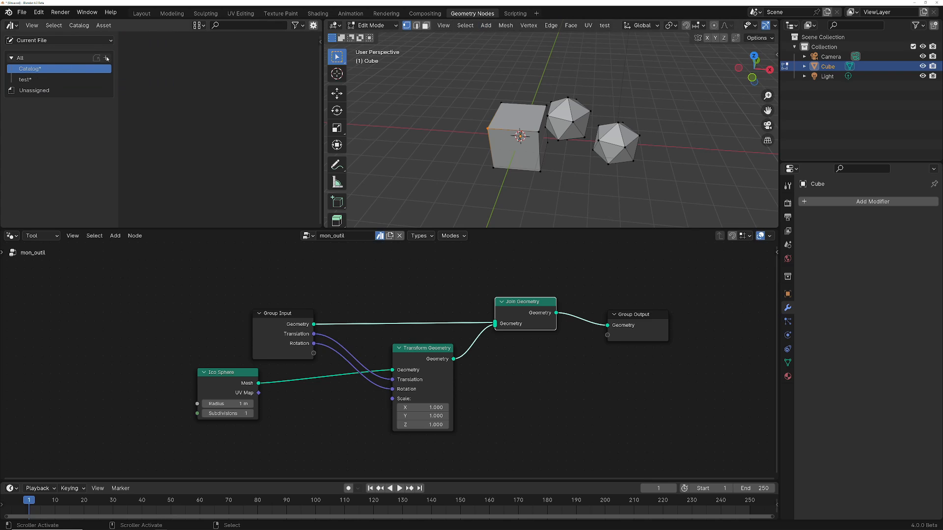
{"action": "double_click", "coordinate": [33, 69]}
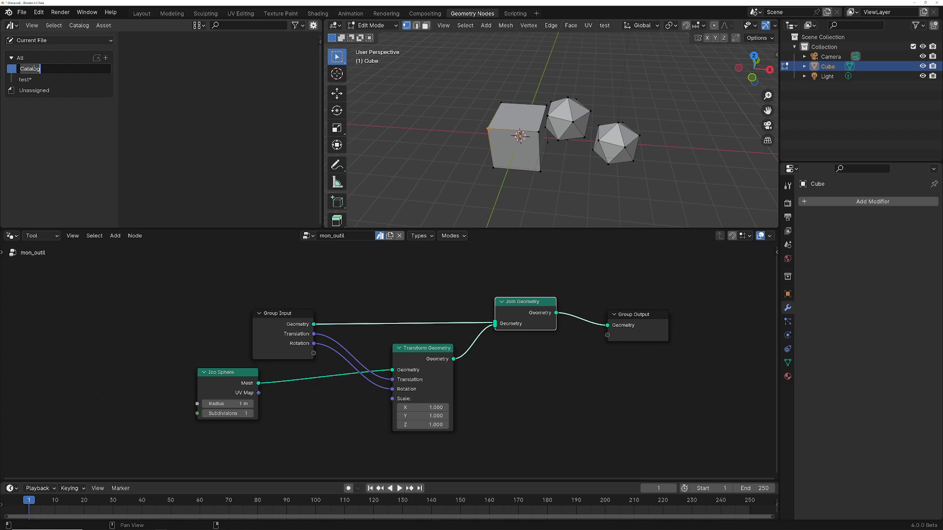
{"action": "type", "text": "Add"}
{"action": "key", "text": "Return"}
Move the mon_outil asset from the test catalog into the Add catalog and open the 3D viewport's list of addable objects.
{"action": "left_click", "coordinate": [32, 81]}
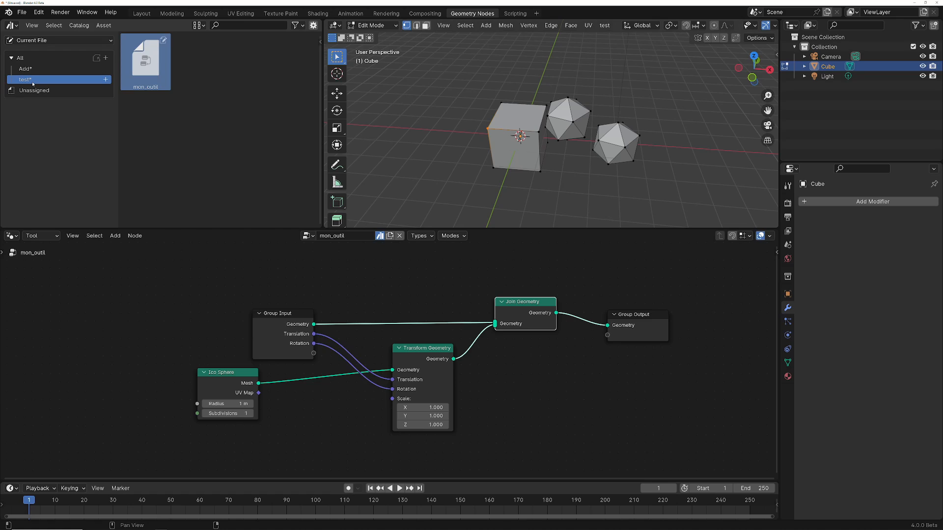
{"action": "left_click_drag", "start_coordinate": [141, 66], "coordinate": [37, 69]}
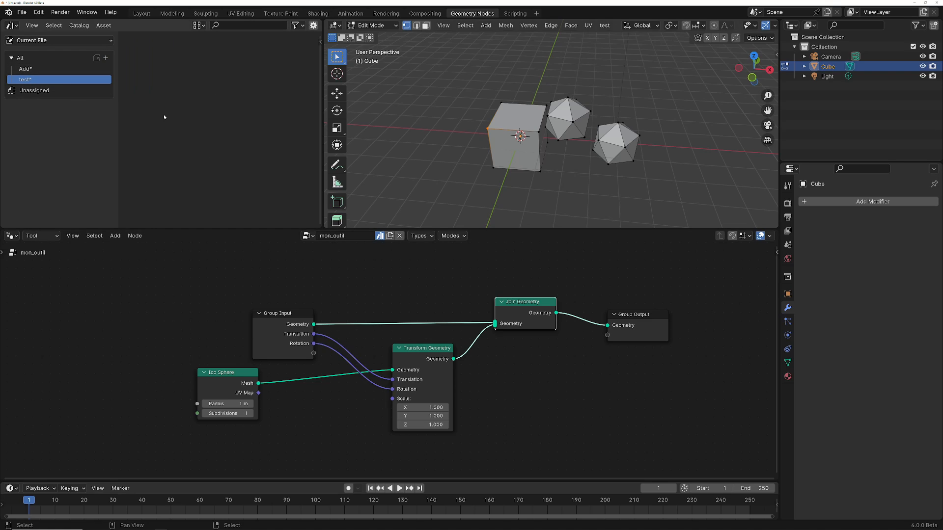
{"action": "left_click", "coordinate": [36, 69]}
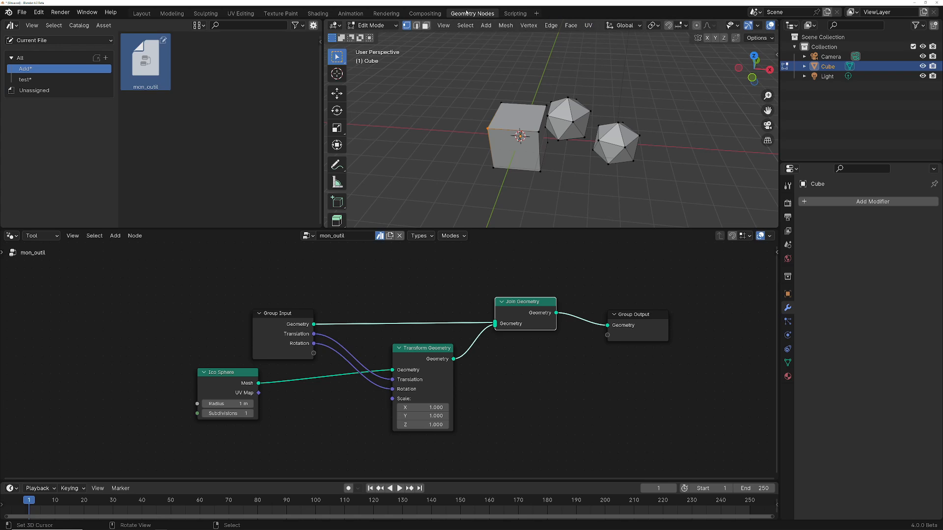
{"action": "left_click", "coordinate": [487, 27]}
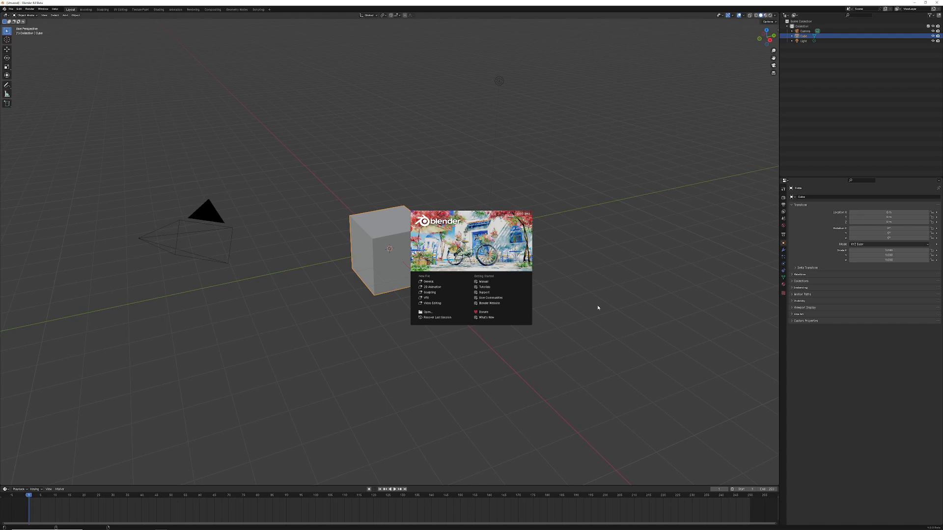
Dismiss the splash screen and set the interface resolution scale to 2 in the Preferences.
{"action": "left_click", "coordinate": [102, 73]}
{"action": "left_click", "coordinate": [19, 9]}
{"action": "left_click", "coordinate": [29, 73]}
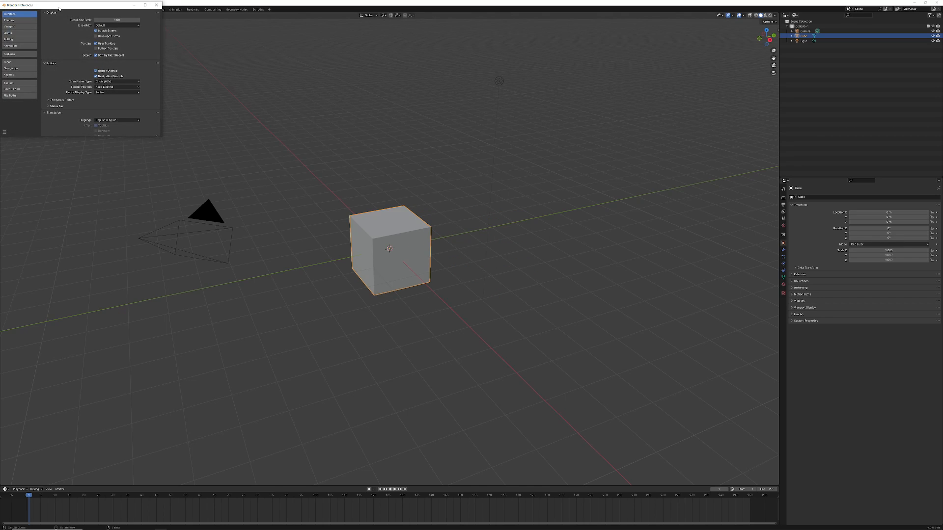
{"action": "left_click_drag", "start_coordinate": [59, 8], "coordinate": [148, 45]}
{"action": "left_click", "coordinate": [213, 56]}
{"action": "type", "text": "2"}
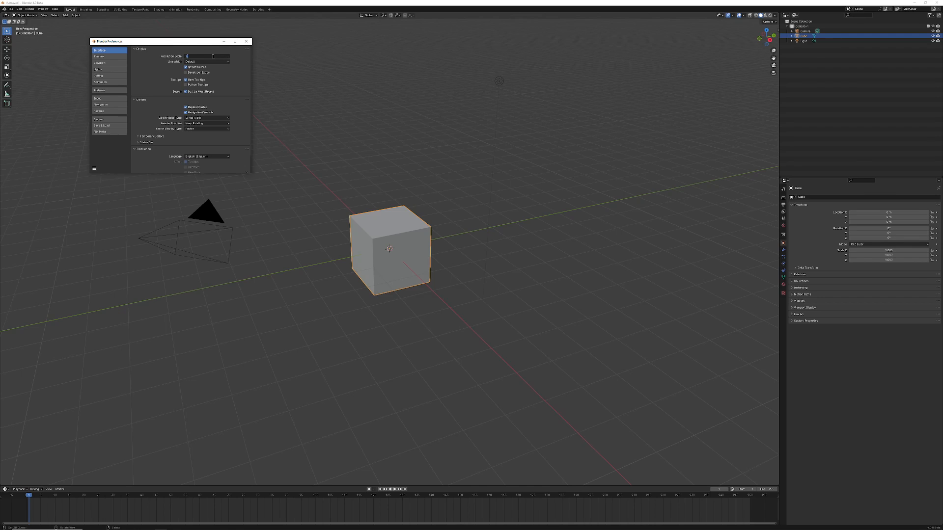
{"action": "key", "text": "Return"}
{"action": "left_click", "coordinate": [249, 41]}
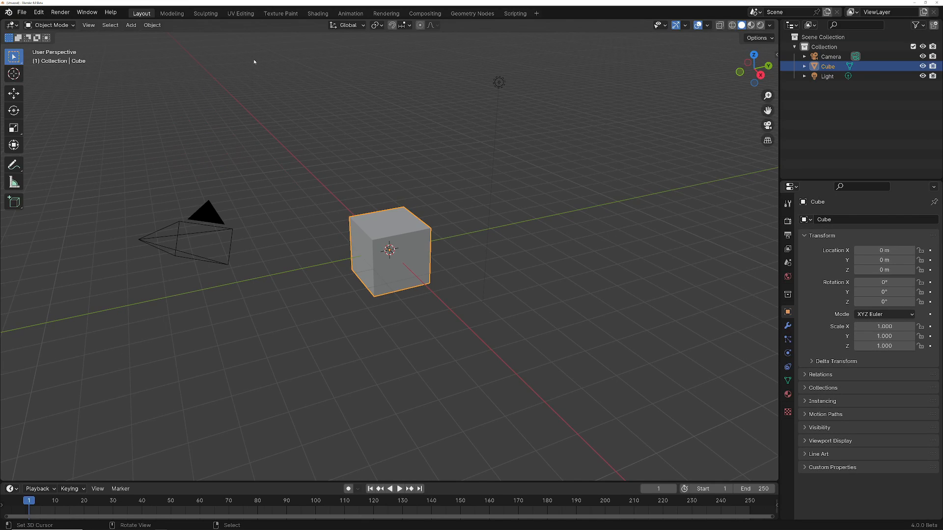
Recover the last Blender session.
{"action": "left_click", "coordinate": [24, 13]}
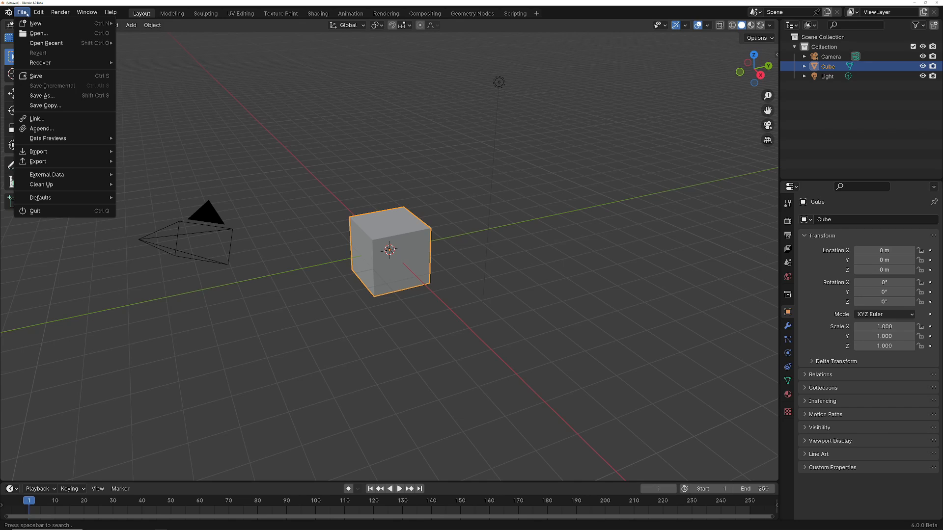
{"action": "mouse_move", "coordinate": [59, 63]}
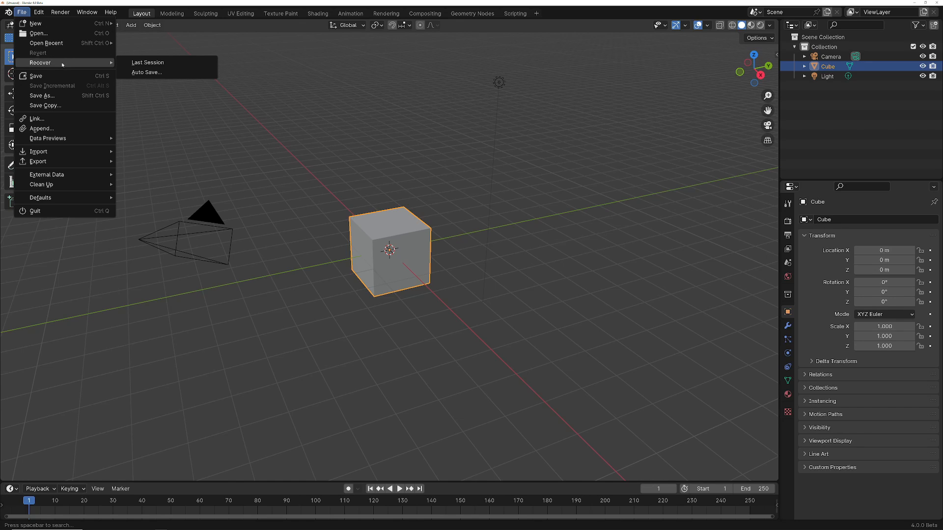
{"action": "left_click", "coordinate": [152, 63]}
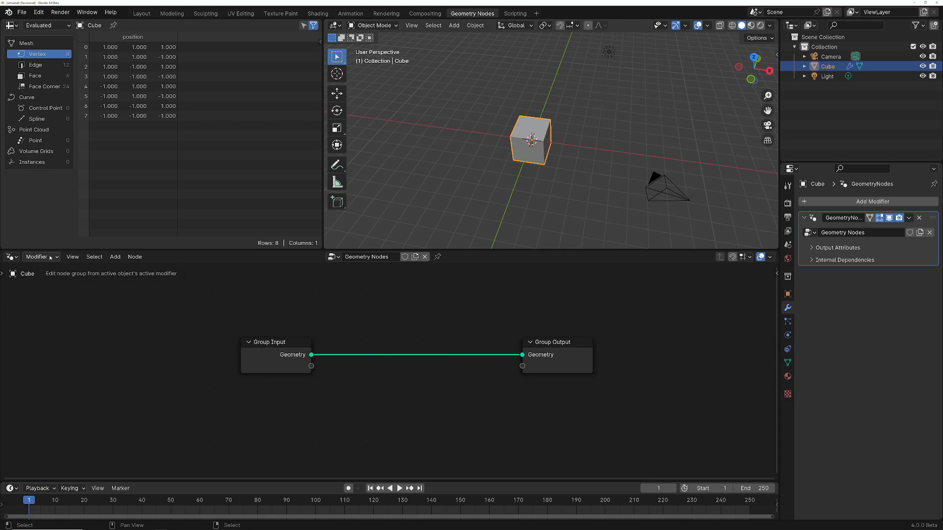
Move the Group Output node farther from Group Input and place an Ico Sphere node below Group Input.
{"action": "left_click_drag", "start_coordinate": [556, 350], "coordinate": [658, 348]}
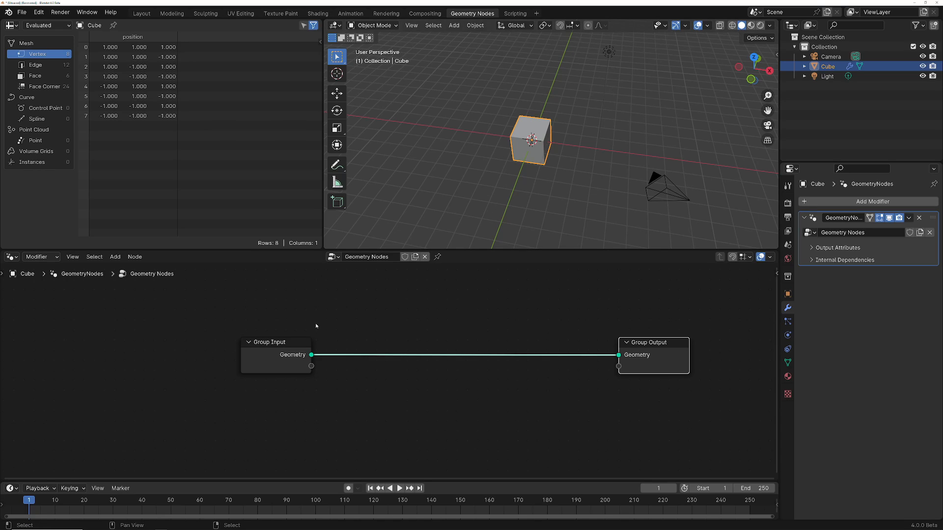
{"action": "left_click", "coordinate": [296, 343]}
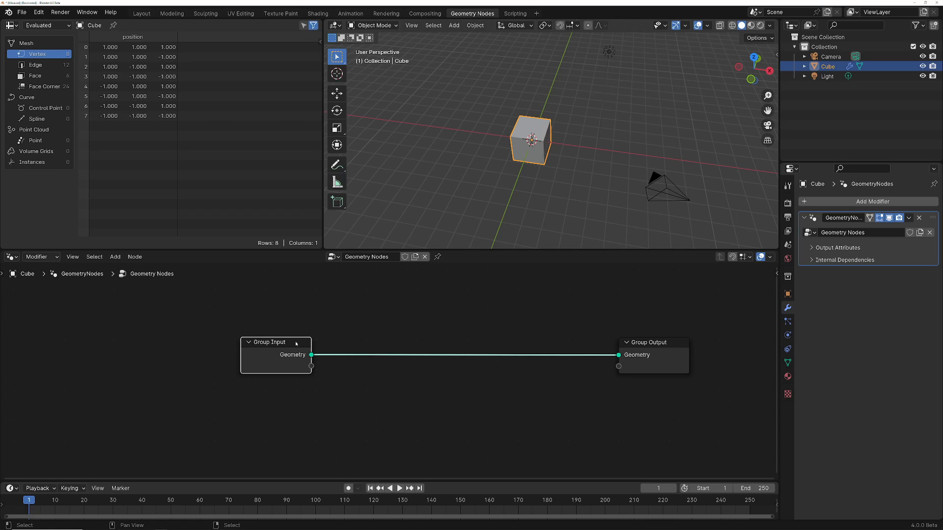
{"action": "key", "text": "shift+a"}
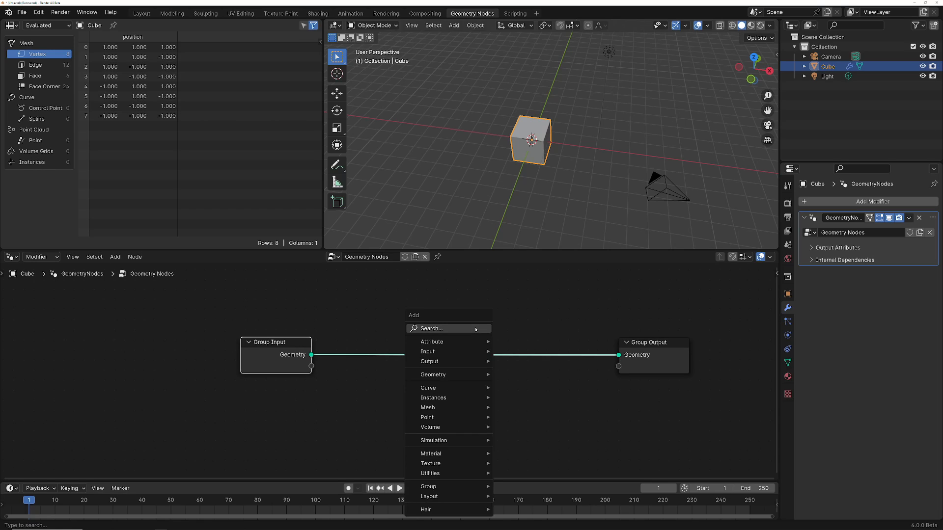
{"action": "mouse_move", "coordinate": [442, 407]}
{"action": "mouse_move", "coordinate": [540, 450]}
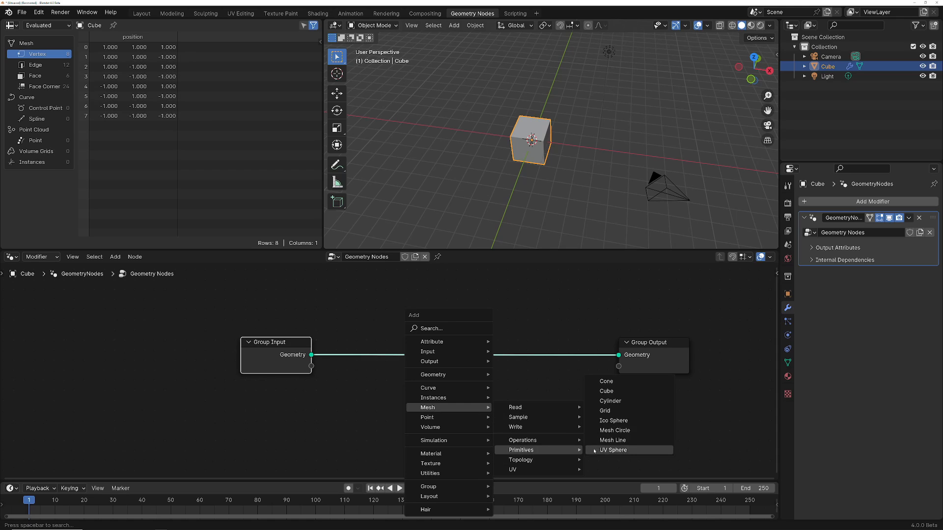
{"action": "left_click", "coordinate": [613, 420]}
{"action": "left_click", "coordinate": [283, 401]}
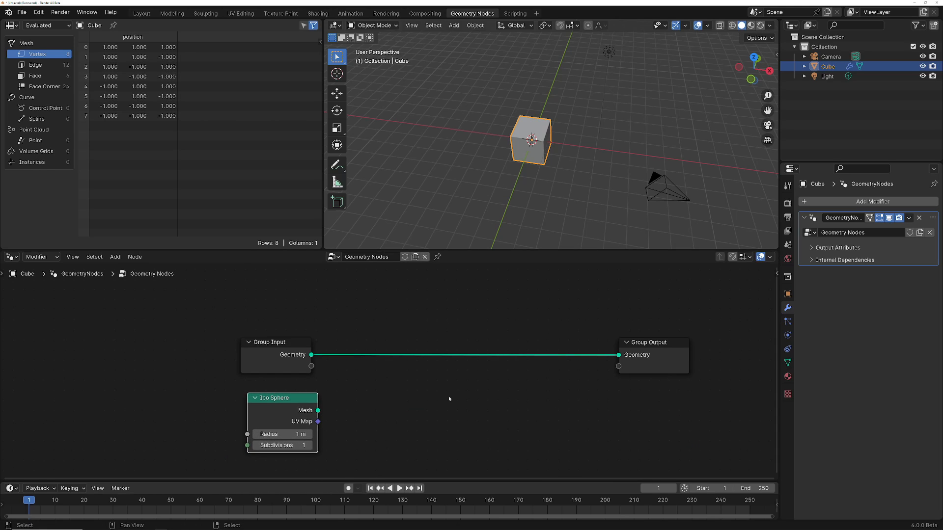
Insert a Join Geometry node between Group Input and Group Output and connect the Ico Sphere's Mesh output to it.
{"action": "key", "text": "shift+a"}
{"action": "mouse_move", "coordinate": [449, 396]}
{"action": "mouse_move", "coordinate": [432, 362]}
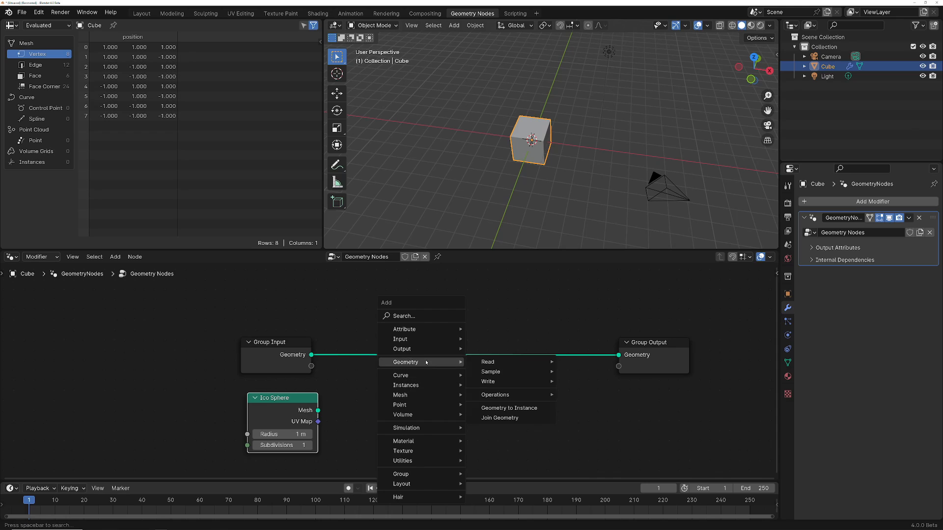
{"action": "left_click", "coordinate": [511, 415]}
{"action": "left_click", "coordinate": [521, 356]}
{"action": "left_click_drag", "start_coordinate": [318, 410], "coordinate": [491, 366]}
Insert a Transform Geometry node between Ico Sphere and Join Geometry, and set its X translation to 2 m.
{"action": "key", "text": "shift+a"}
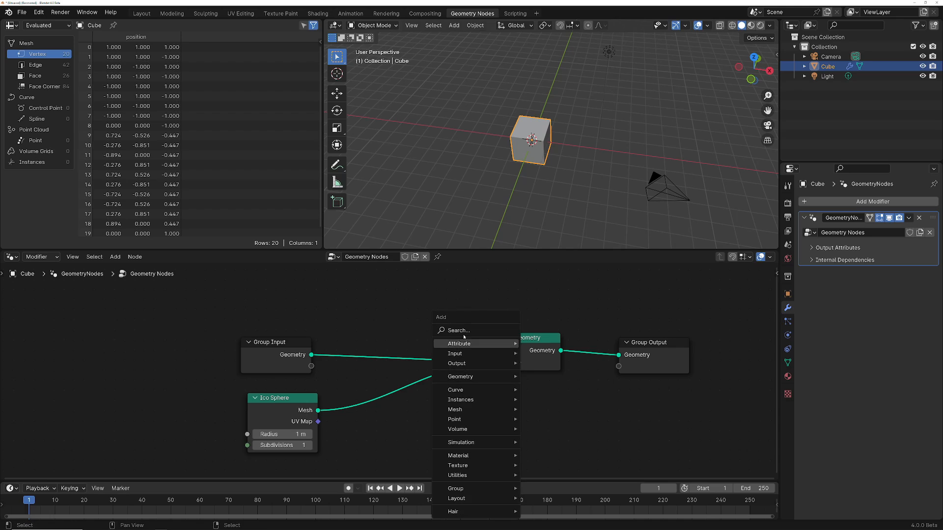
{"action": "type", "text": "tra"}
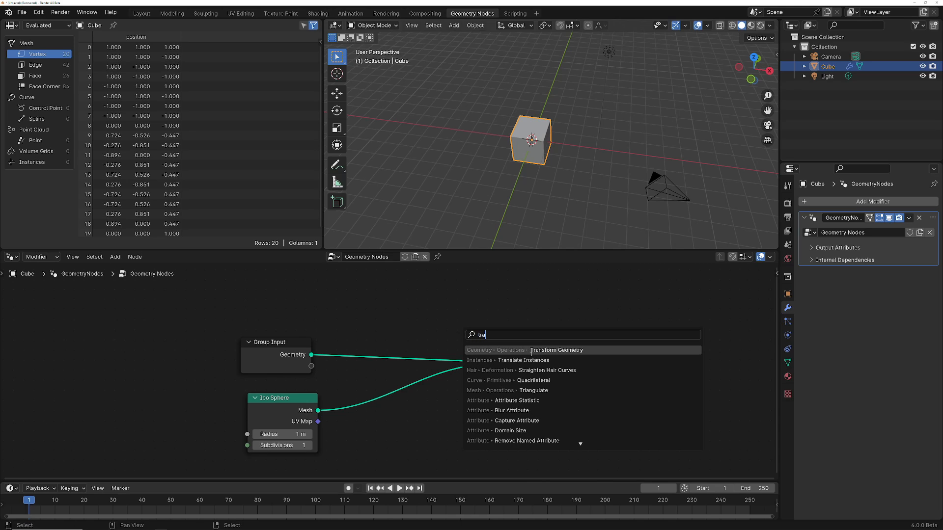
{"action": "key", "text": "Return"}
{"action": "left_click", "coordinate": [393, 432]}
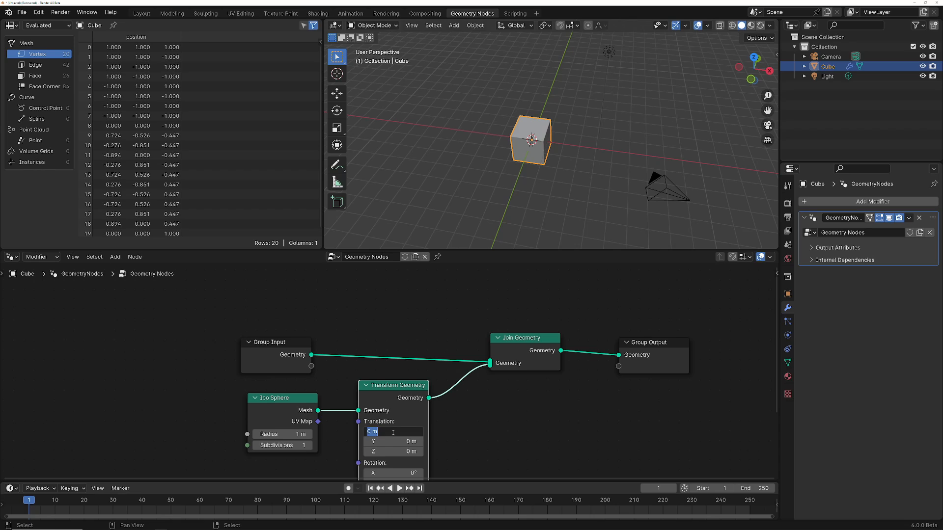
{"action": "type", "text": "2"}
{"action": "key", "text": "Return"}
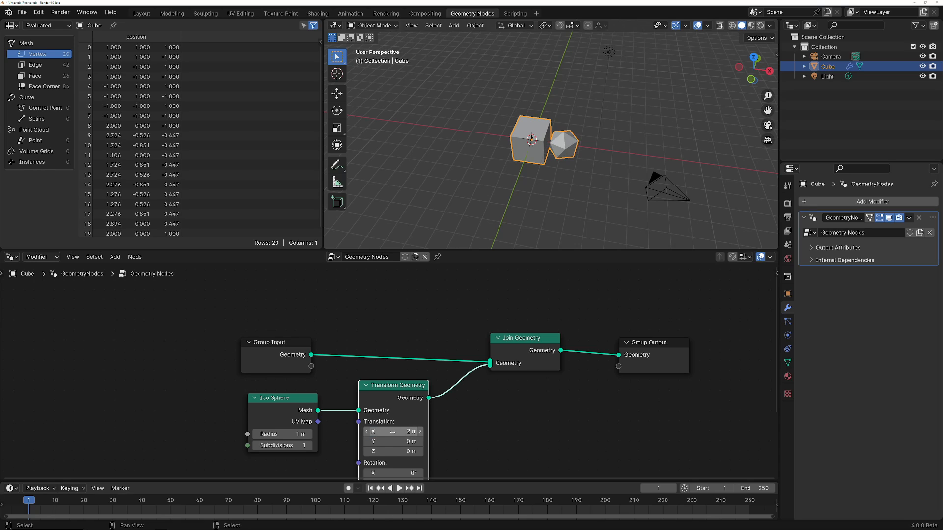
Space out the Ico Sphere and Transform Geometry nodes and expose the transform's Translation and Rotation as group inputs.
{"action": "left_click_drag", "start_coordinate": [394, 387], "coordinate": [426, 384]}
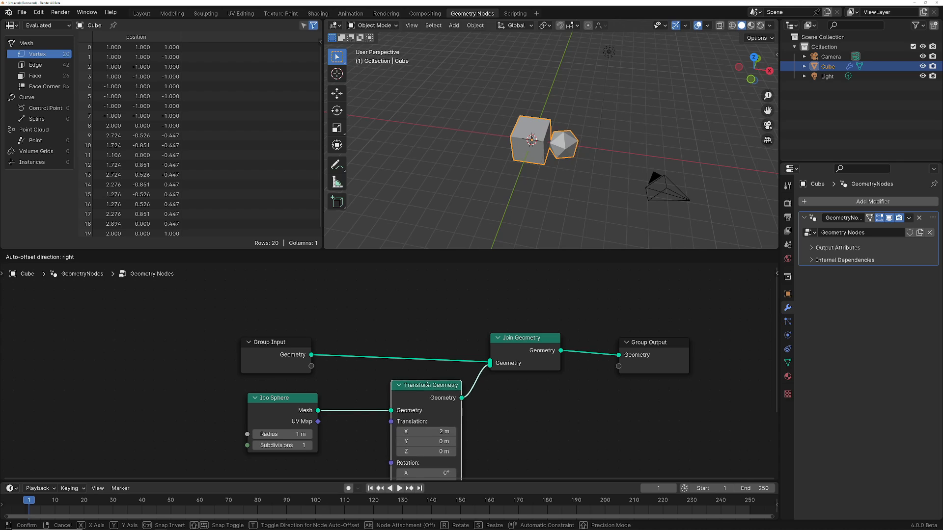
{"action": "left_click_drag", "start_coordinate": [283, 398], "coordinate": [247, 398]}
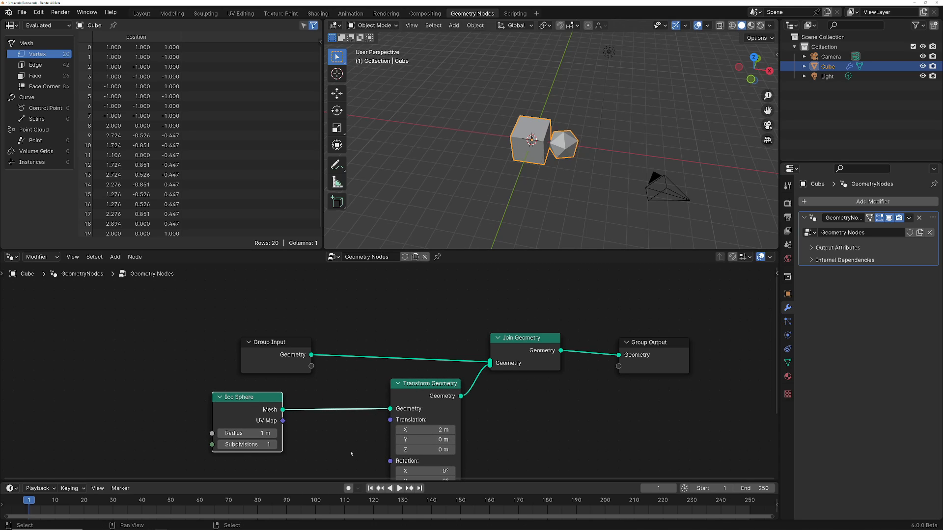
{"action": "middle_click_drag", "start_coordinate": [349, 451], "coordinate": [360, 391]}
{"action": "left_click_drag", "start_coordinate": [388, 365], "coordinate": [309, 311]}
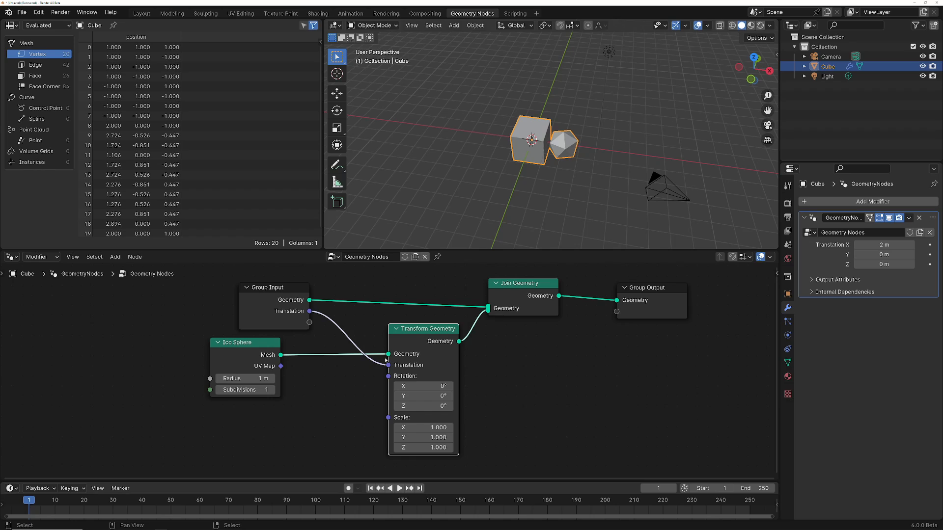
{"action": "left_click_drag", "start_coordinate": [388, 376], "coordinate": [307, 325]}
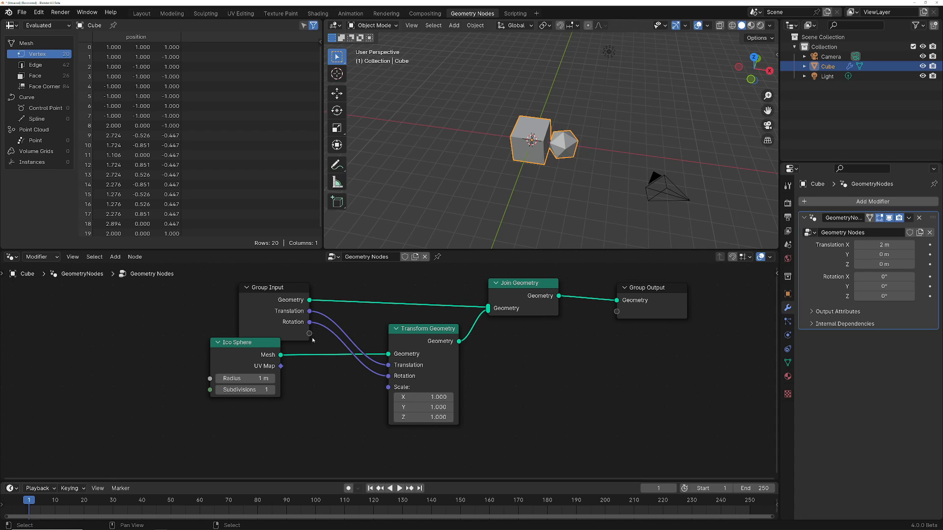
Tidy the node layout by aligning Ico Sphere beneath Group Input and shifting the Transform Geometry node slightly away.
{"action": "left_click_drag", "start_coordinate": [246, 343], "coordinate": [273, 366]}
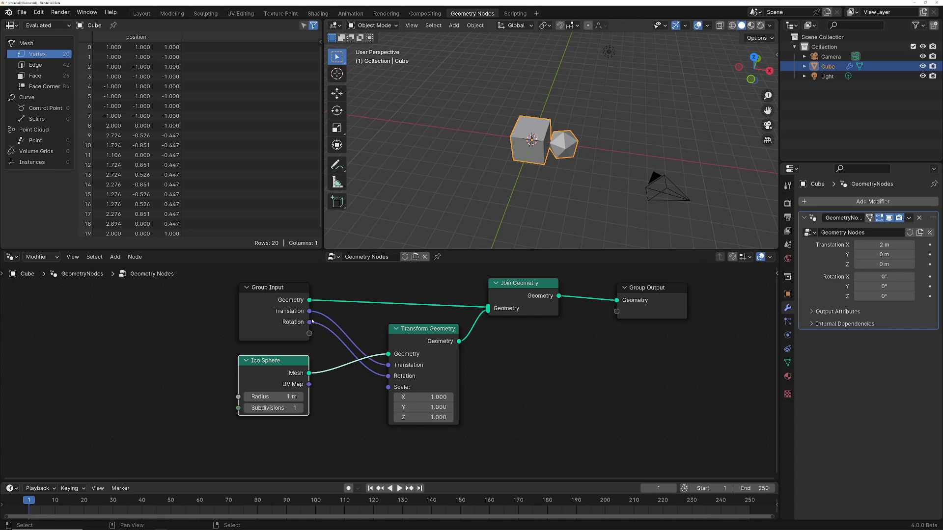
{"action": "left_click", "coordinate": [276, 332]}
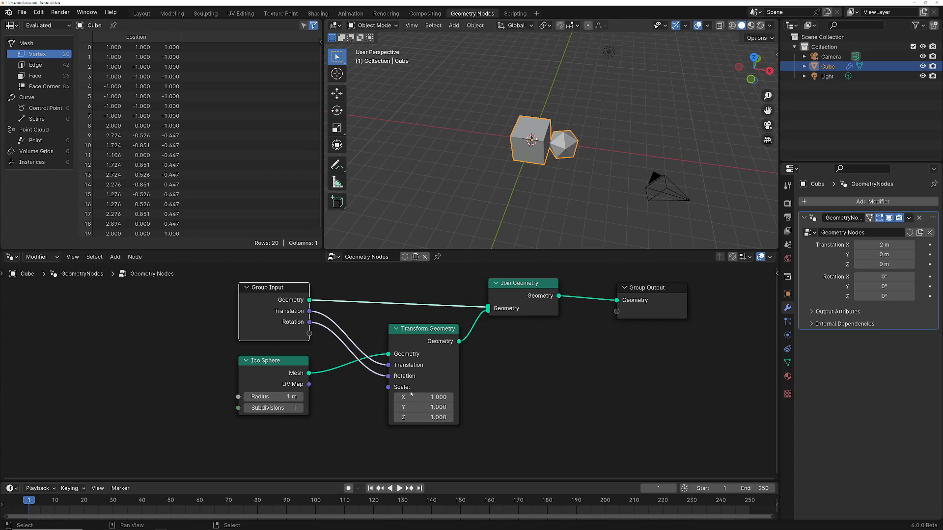
{"action": "left_click", "coordinate": [440, 373]}
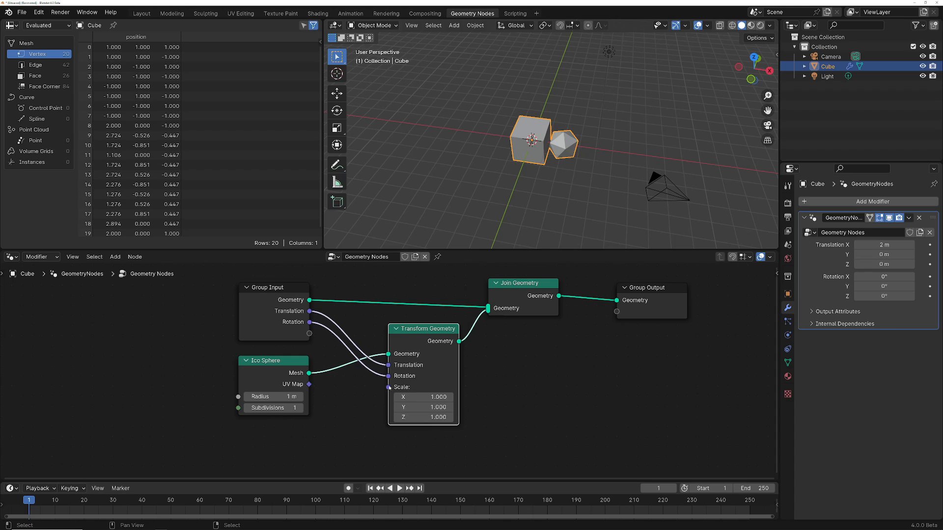
{"action": "mouse_move", "coordinate": [415, 334]}
{"action": "left_mouse_down"}
{"action": "mouse_move", "coordinate": [364, 333]}
{"action": "mouse_move", "coordinate": [420, 334]}
{"action": "left_mouse_up"}
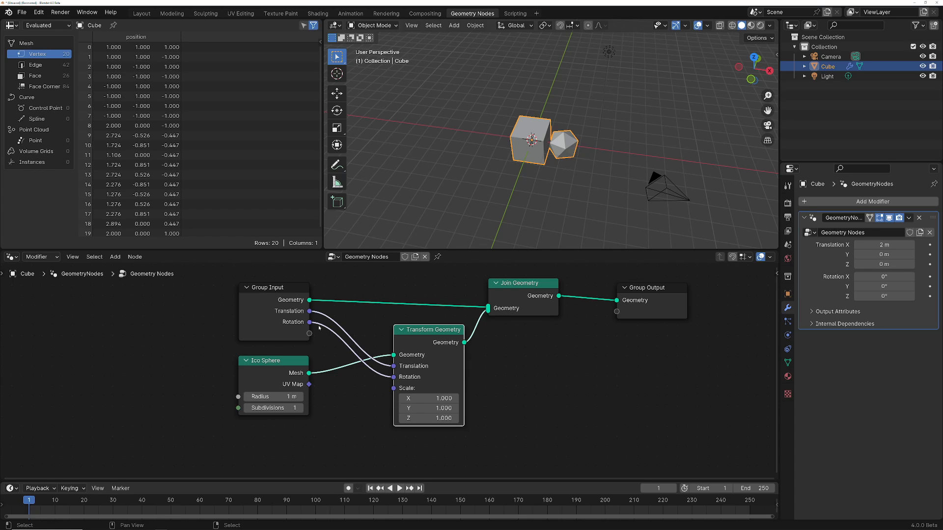
{"action": "key", "text": "alt+Tab"}
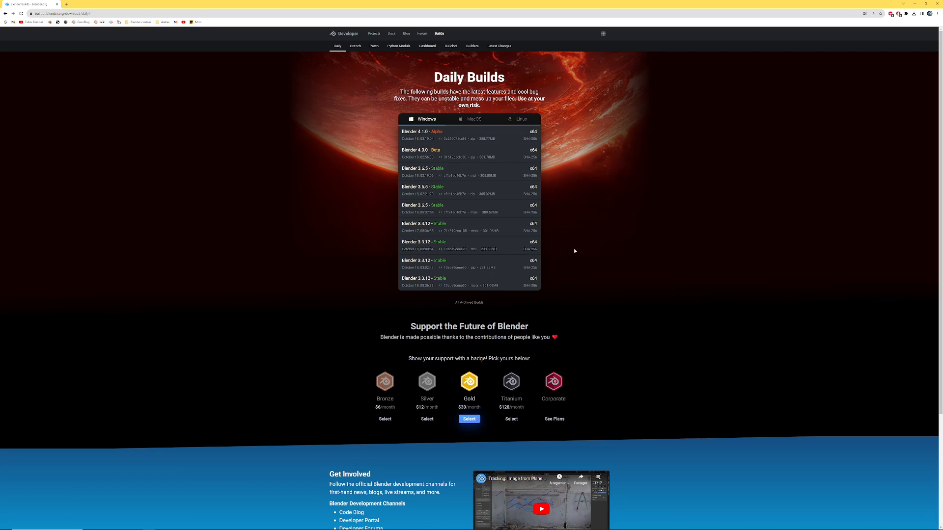
{"action": "key", "text": "alt+Tab"}
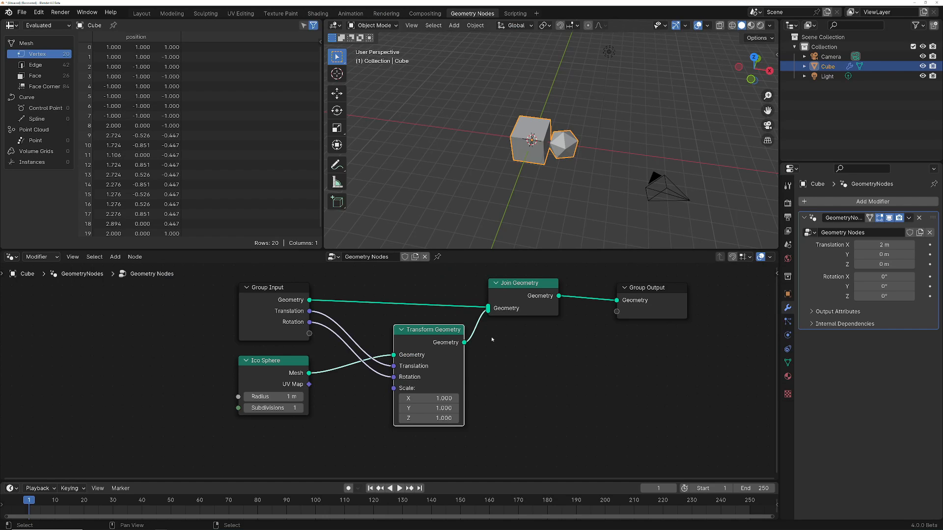